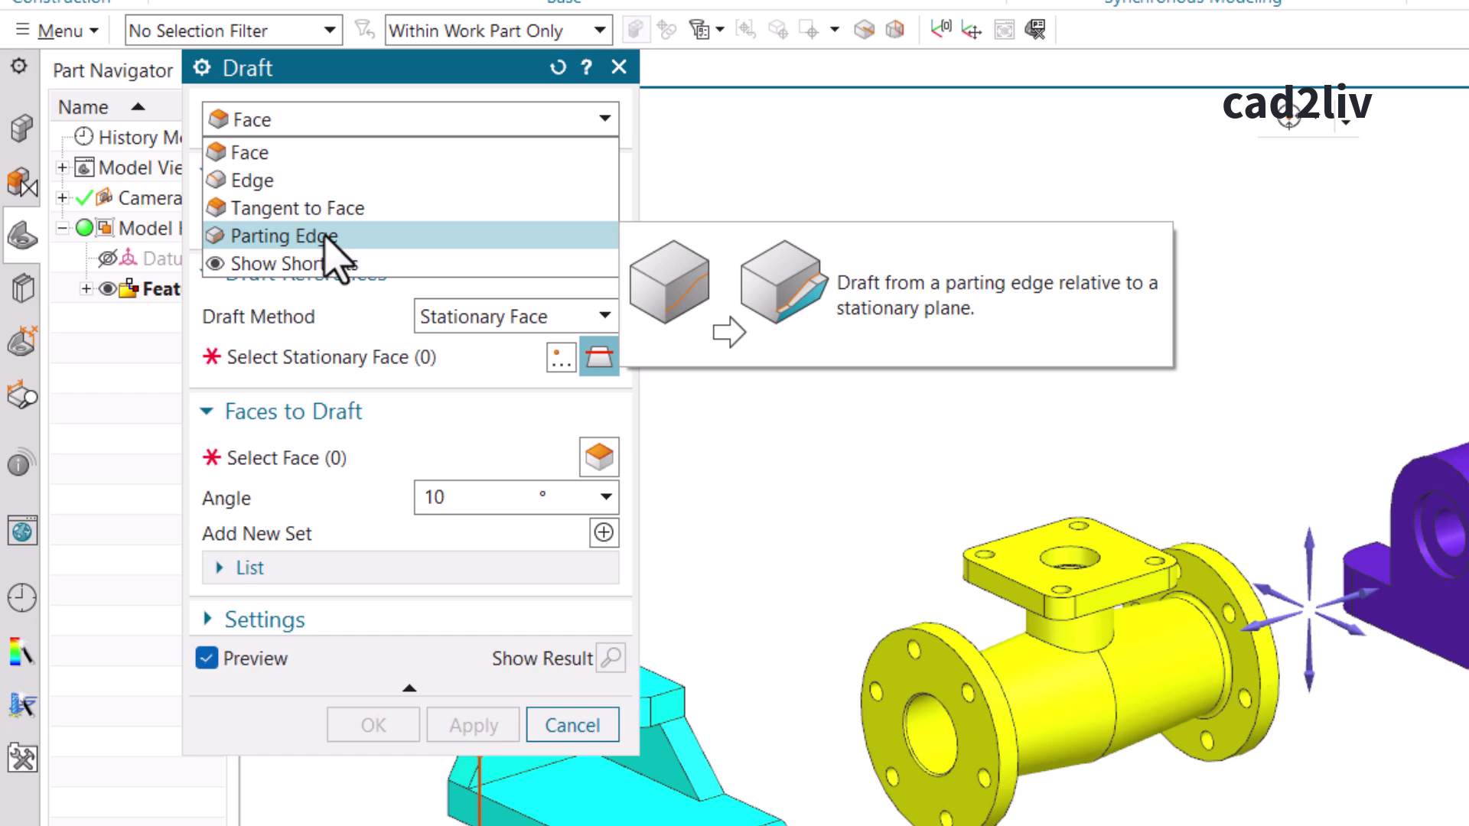
- Set up a Face draft with the Stationary Face method, using the yellow valve's square flange top face as the stationary face
{"action": "left_click", "coordinate": [295, 152]}
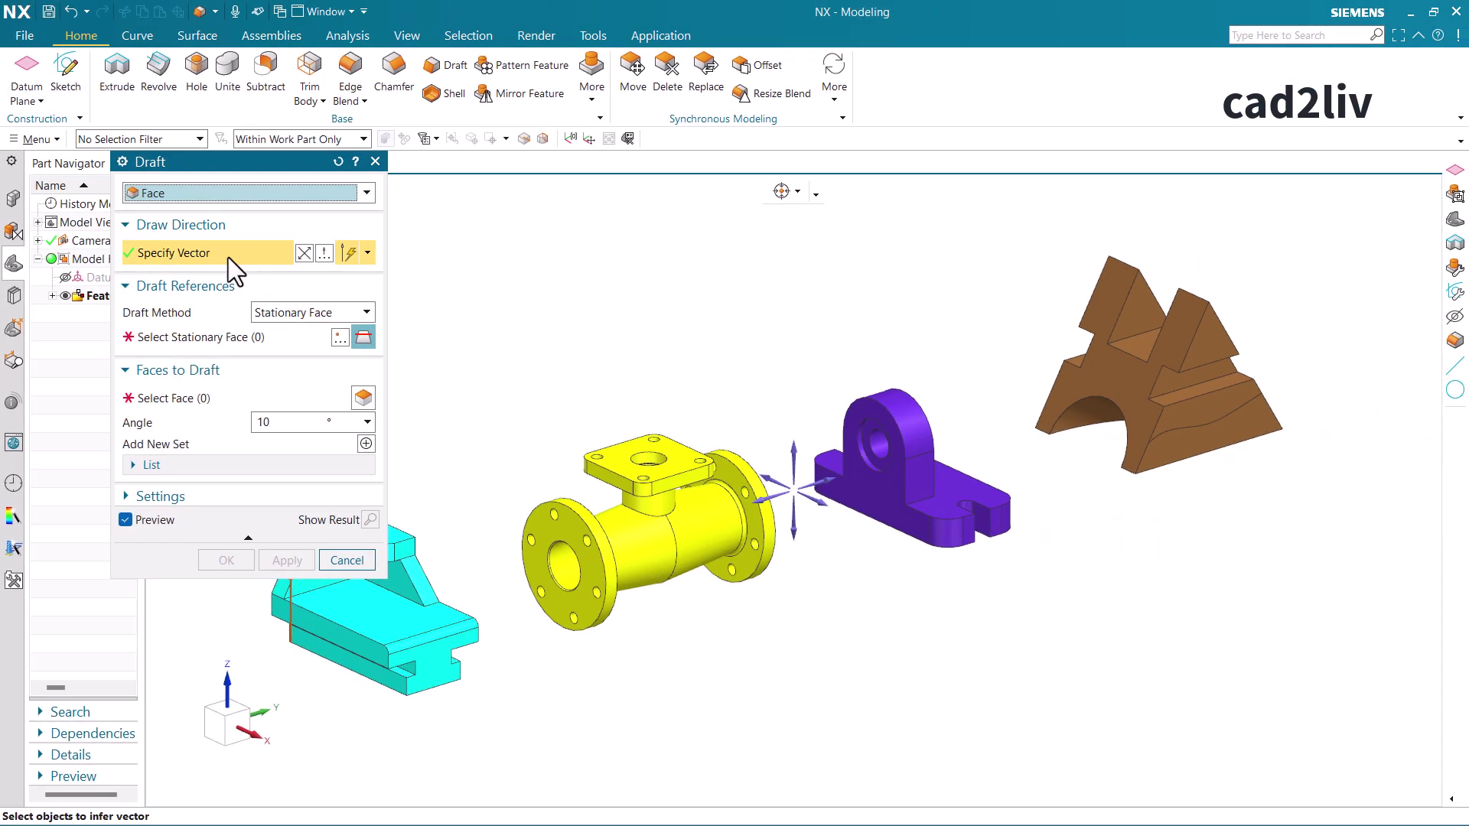
{"action": "left_click", "coordinate": [279, 313]}
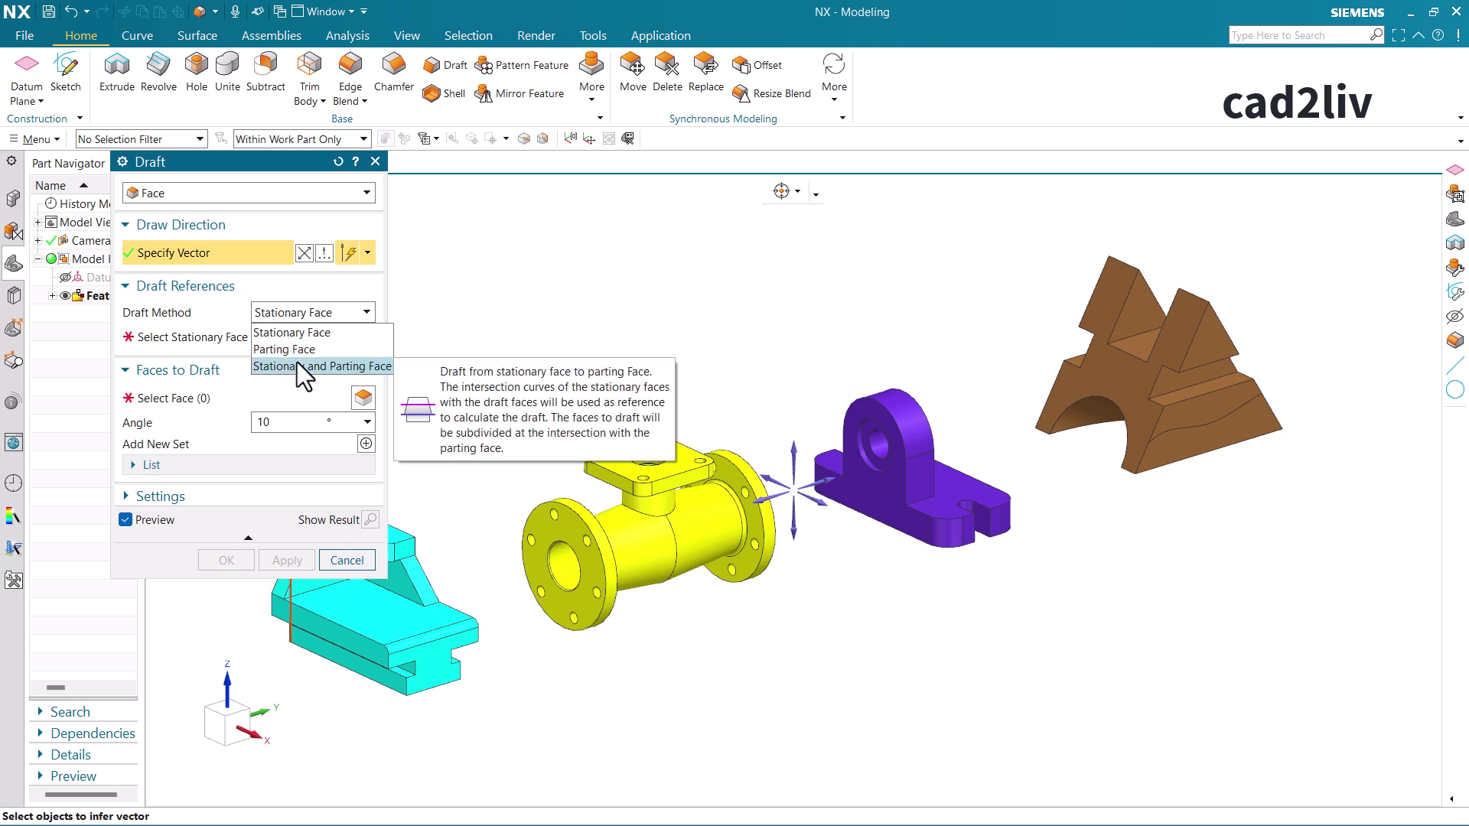
{"action": "left_click", "coordinate": [234, 317]}
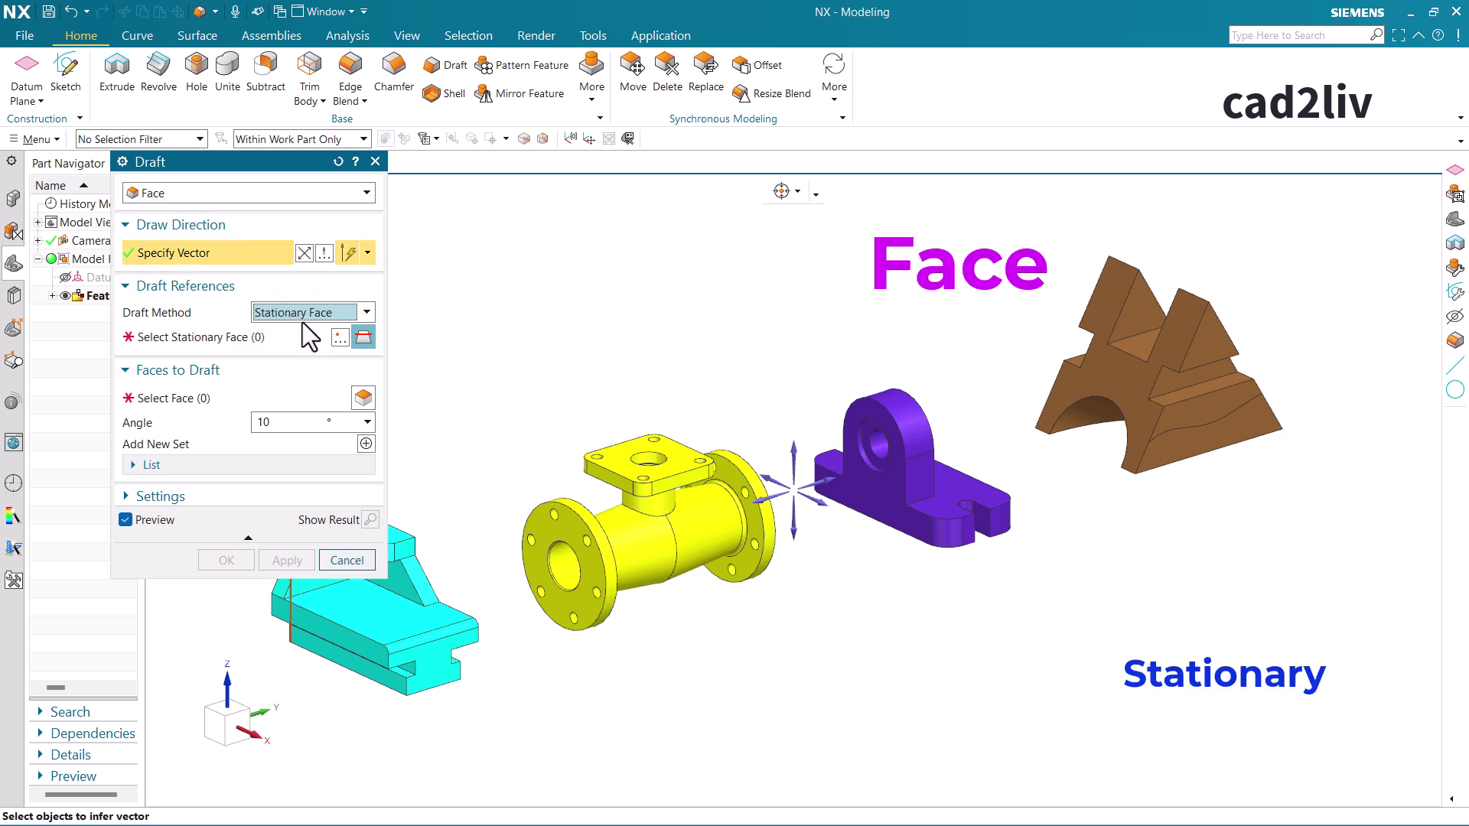
{"action": "left_click", "coordinate": [285, 337]}
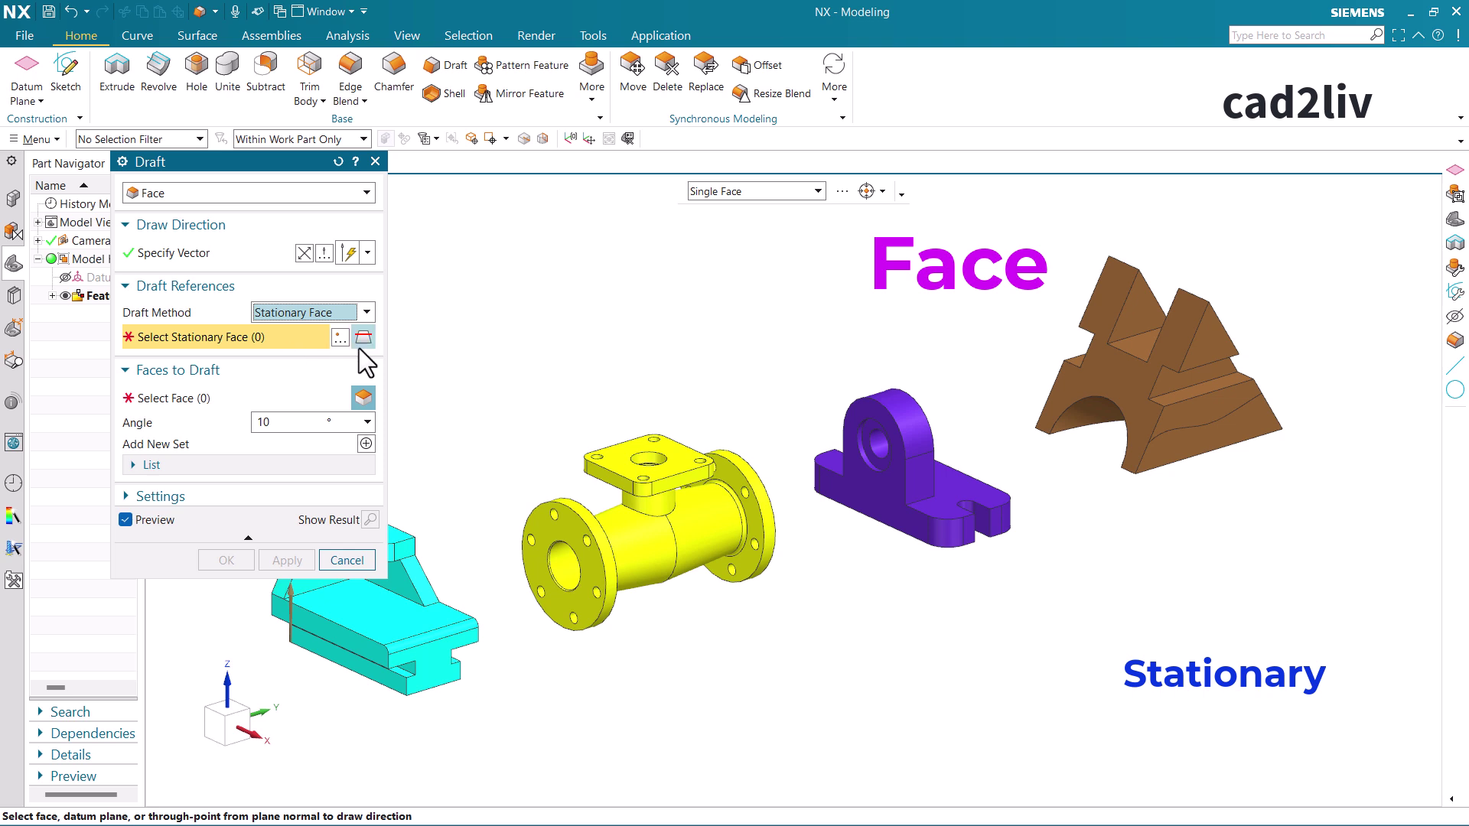
{"action": "scroll", "coordinate": [702, 311], "scroll_direction": "down", "scroll_amount": 2}
{"action": "scroll", "coordinate": [688, 398], "scroll_direction": "up", "scroll_amount": 5}
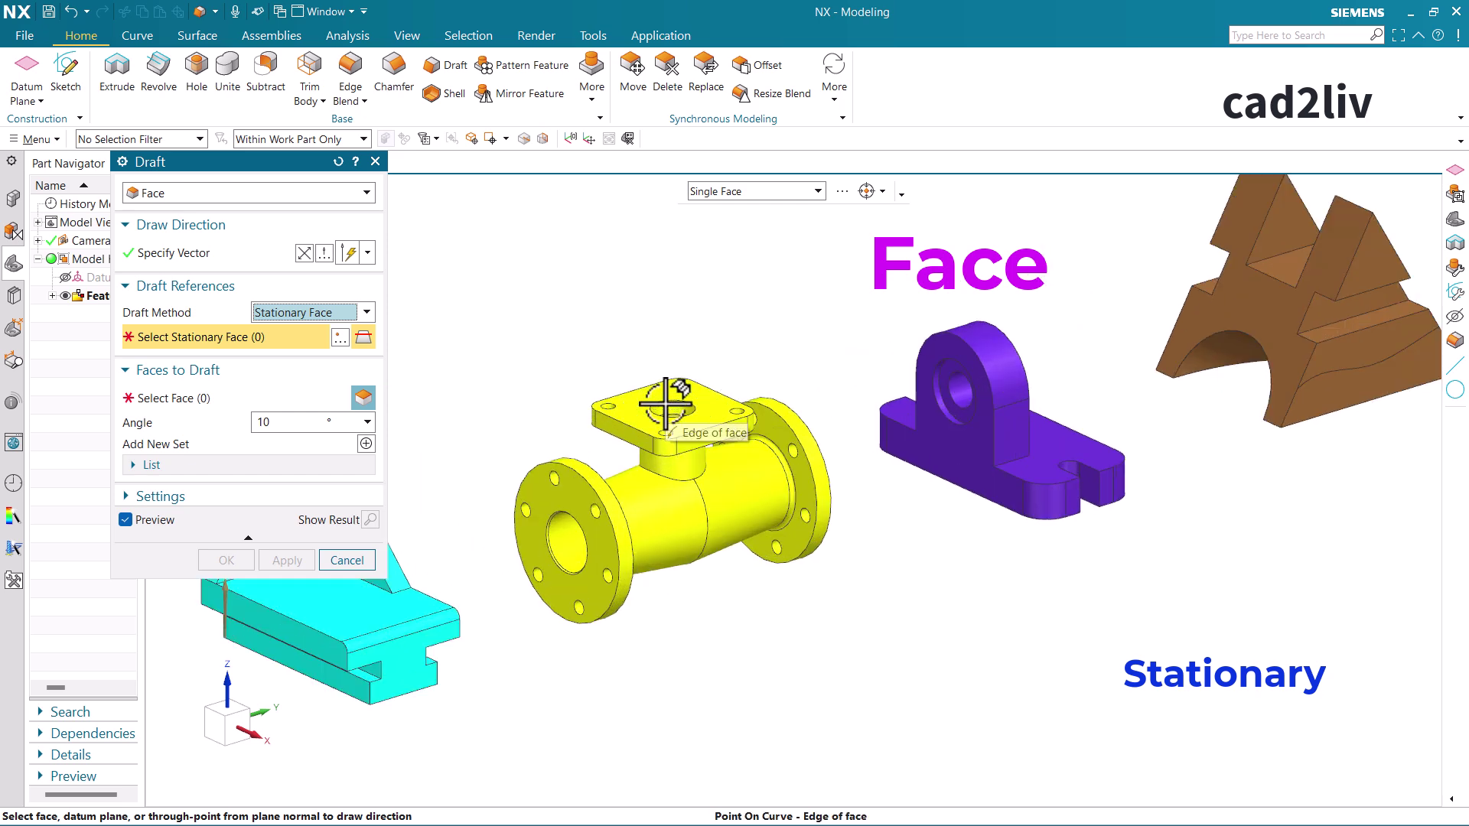
{"action": "left_click", "coordinate": [625, 429]}
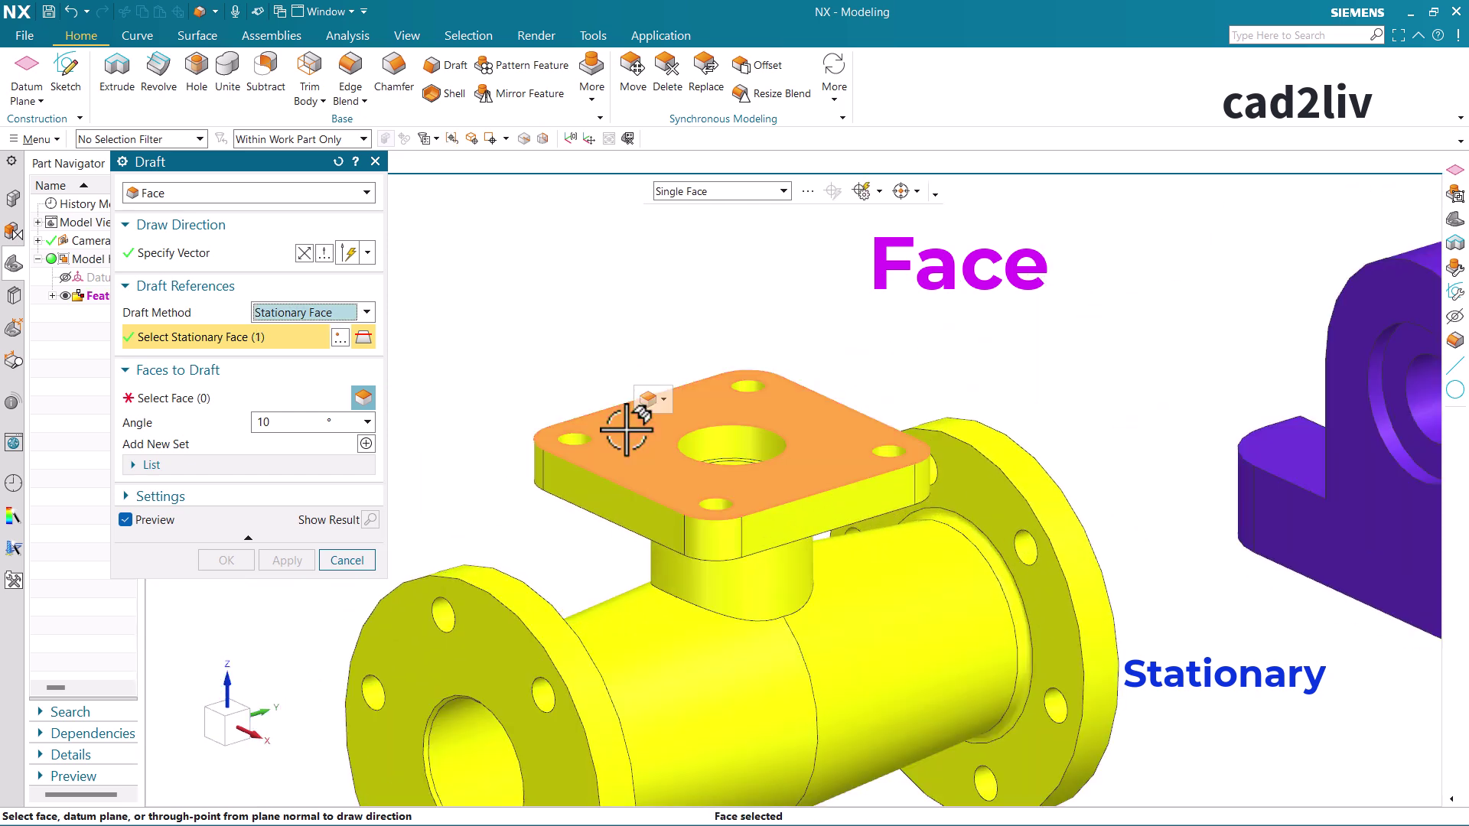
- Select two adjacent side faces of the square flange with the Single Face rule and set their draft angle to 20°
{"action": "left_click", "coordinate": [226, 401]}
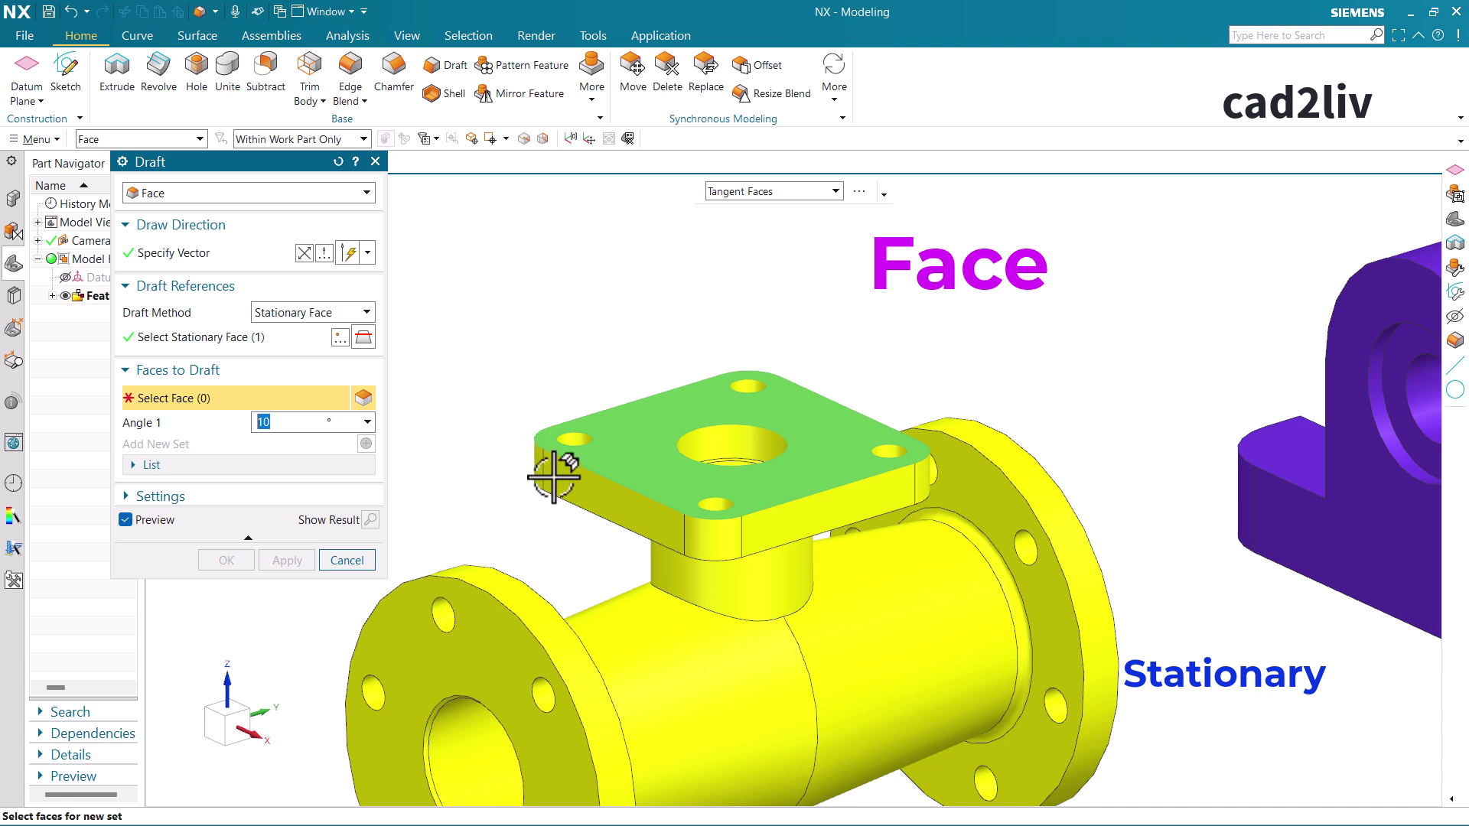
{"action": "left_click", "coordinate": [763, 191]}
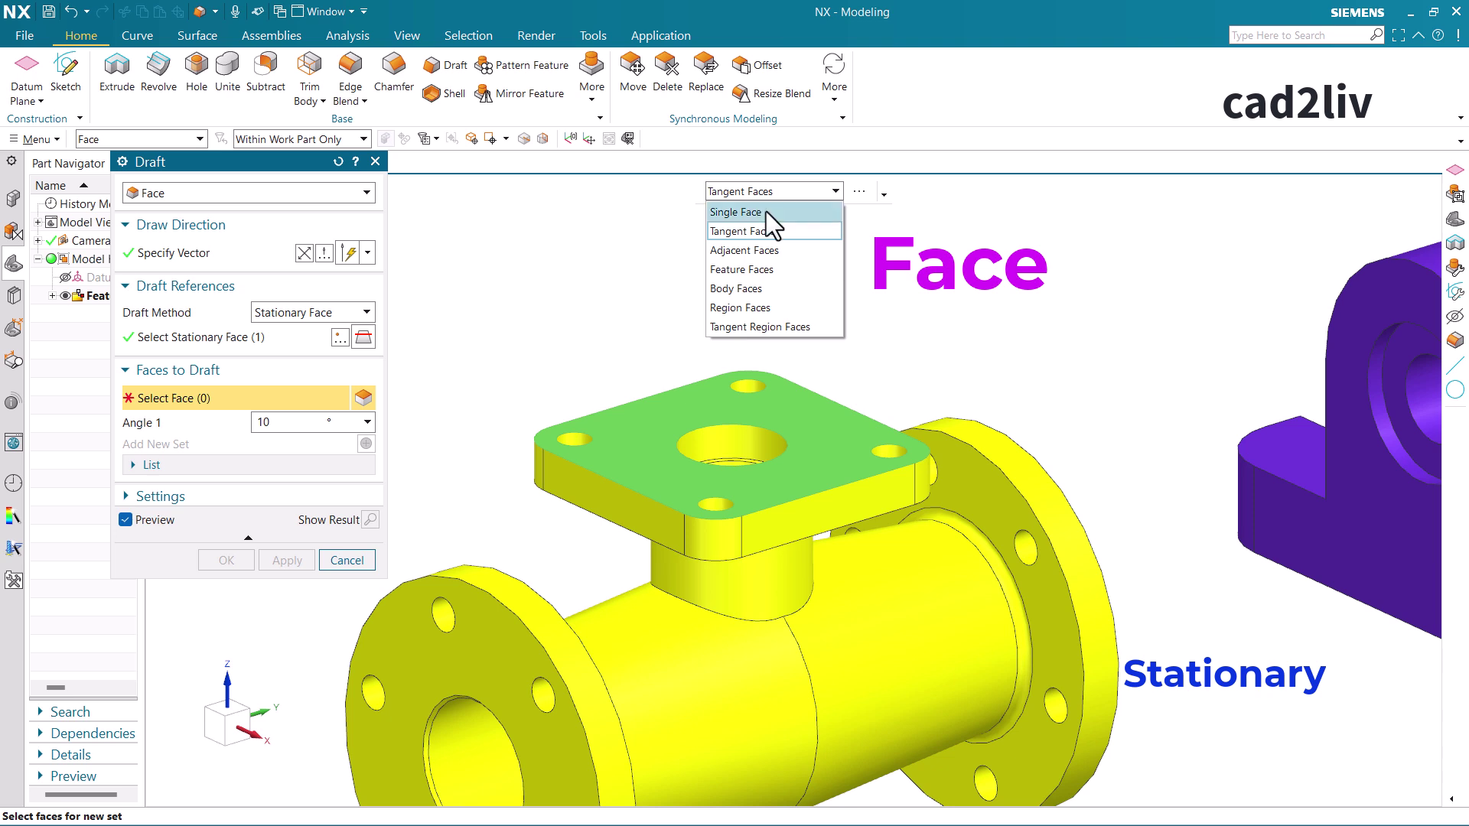
{"action": "left_click", "coordinate": [766, 211]}
{"action": "left_click", "coordinate": [584, 494]}
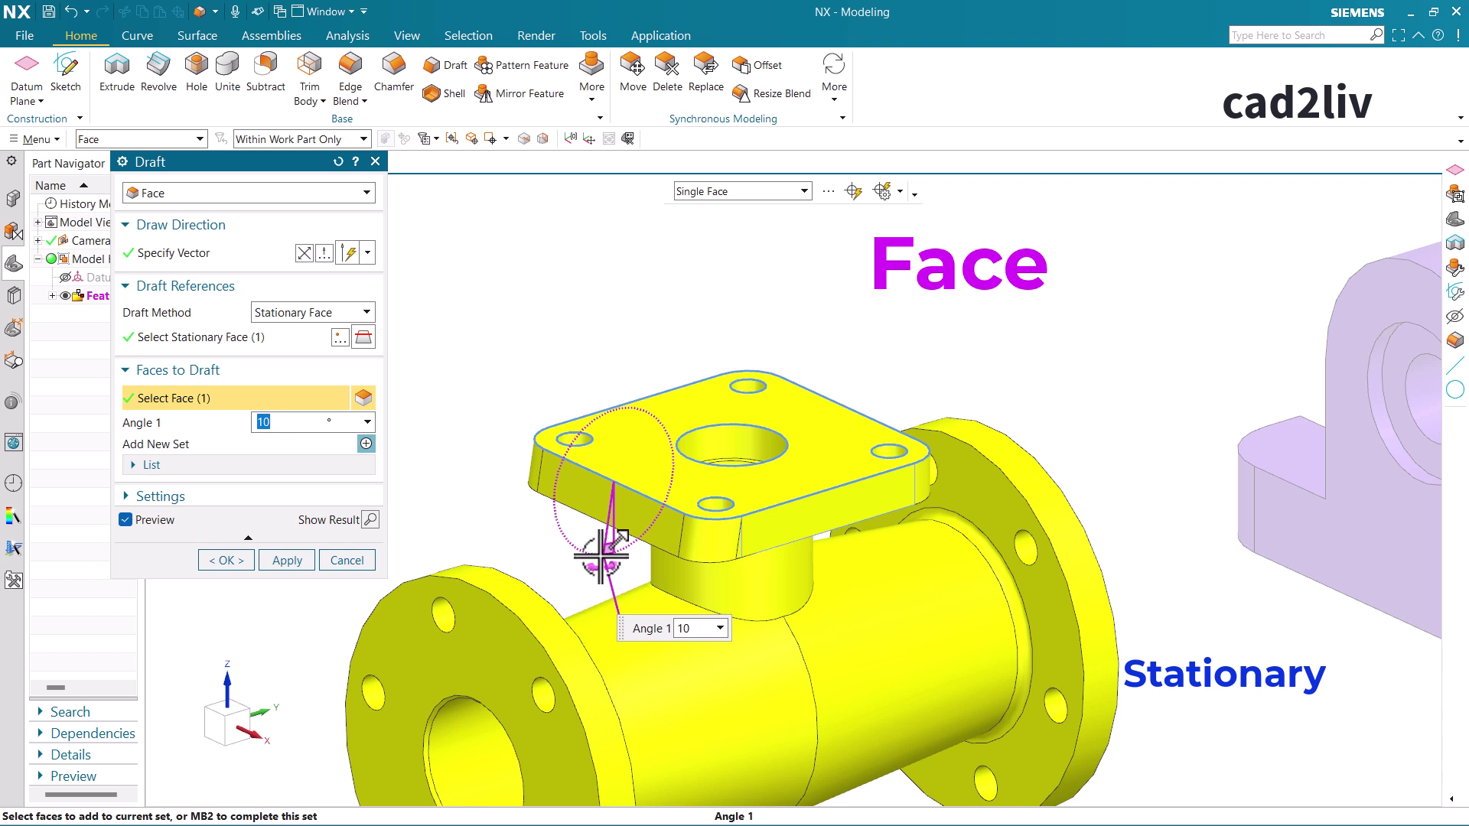
{"action": "mouse_move", "coordinate": [597, 548]}
{"action": "left_mouse_down"}
{"action": "mouse_move", "coordinate": [623, 541]}
{"action": "mouse_move", "coordinate": [593, 547]}
{"action": "left_mouse_up"}
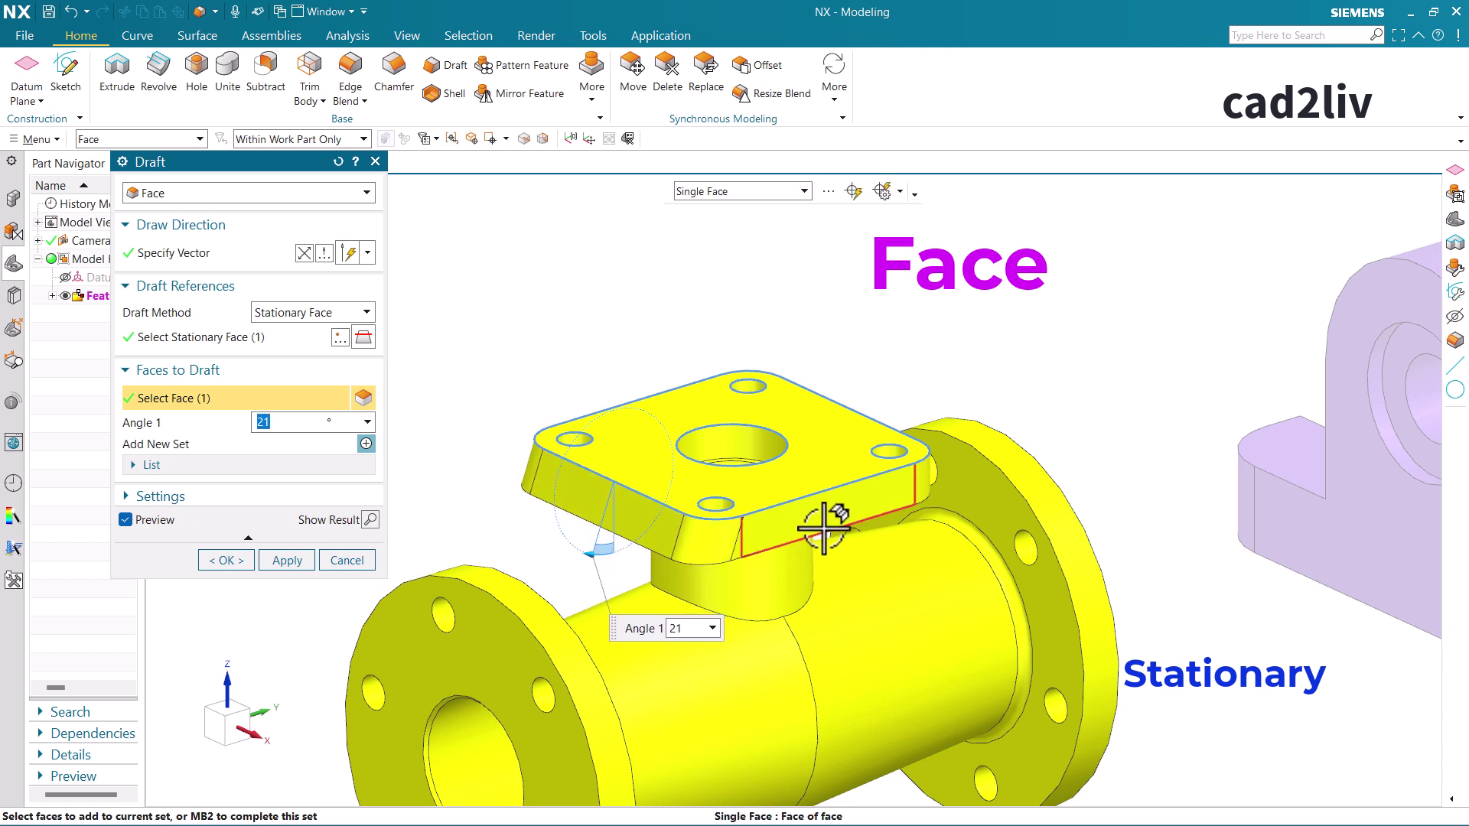
{"action": "left_click", "coordinate": [807, 545]}
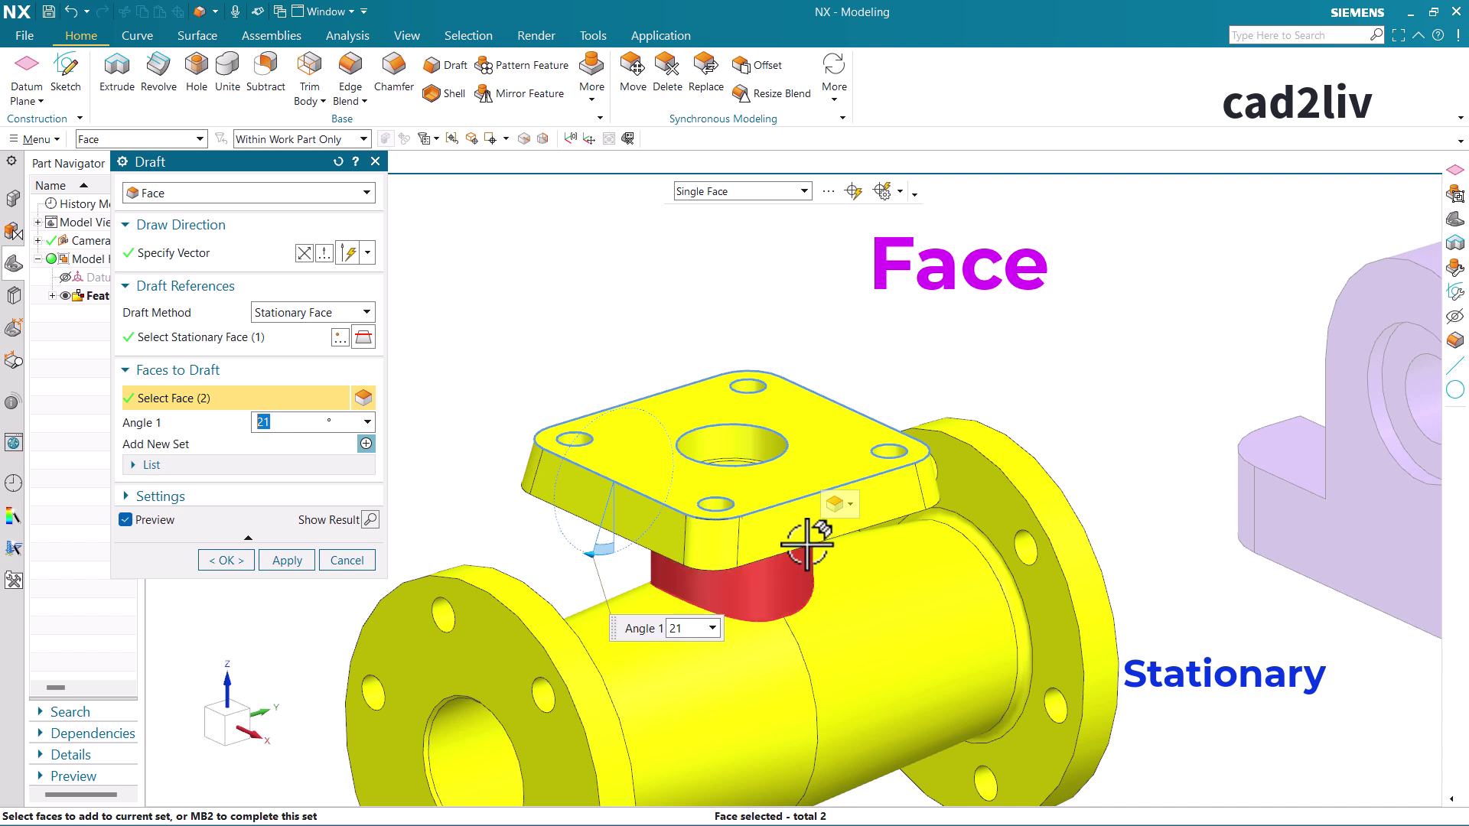
{"action": "mouse_move", "coordinate": [600, 552]}
{"action": "left_mouse_down"}
{"action": "mouse_move", "coordinate": [576, 554]}
{"action": "mouse_move", "coordinate": [592, 556]}
{"action": "left_mouse_up"}
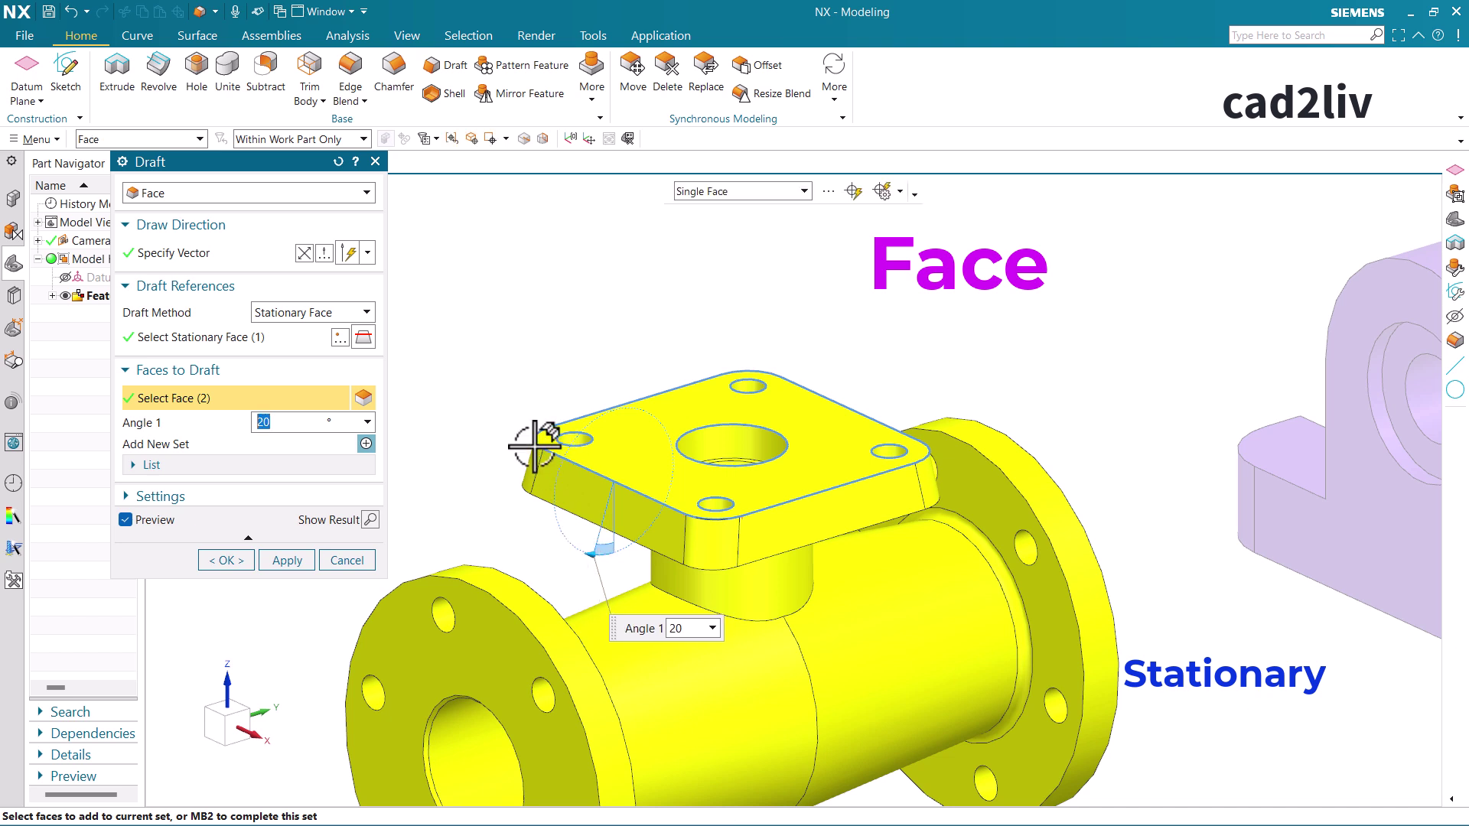
- Add a new draft set for the square flange's side face facing the negative X direction, with an angle of 25°
{"action": "left_click", "coordinate": [367, 446]}
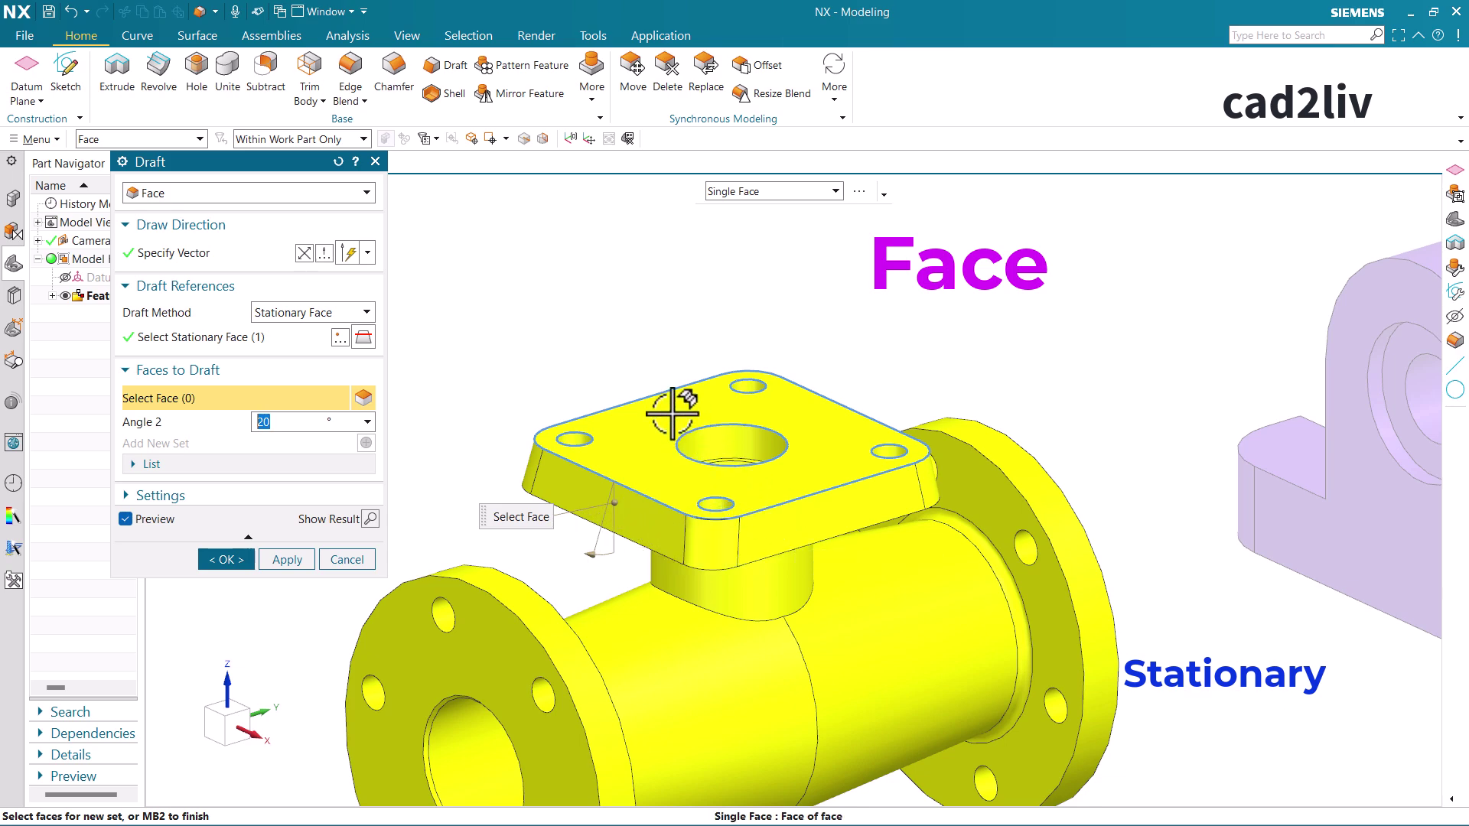
{"action": "middle_click_drag", "start_coordinate": [679, 410], "coordinate": [846, 400]}
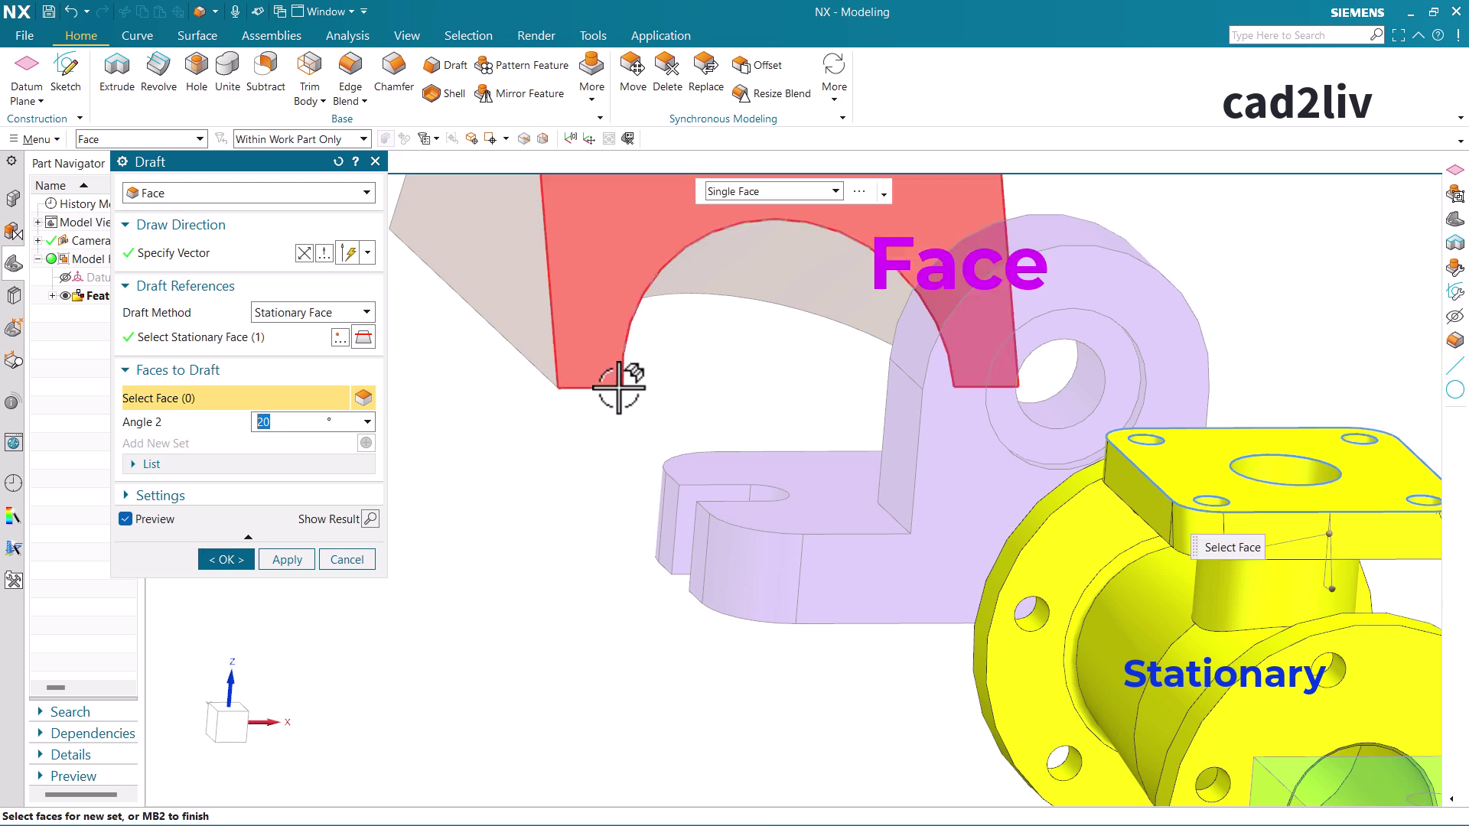
{"action": "scroll", "coordinate": [617, 374], "scroll_direction": "down", "scroll_amount": 3}
{"action": "scroll", "coordinate": [1148, 470], "scroll_direction": "up", "scroll_amount": 3}
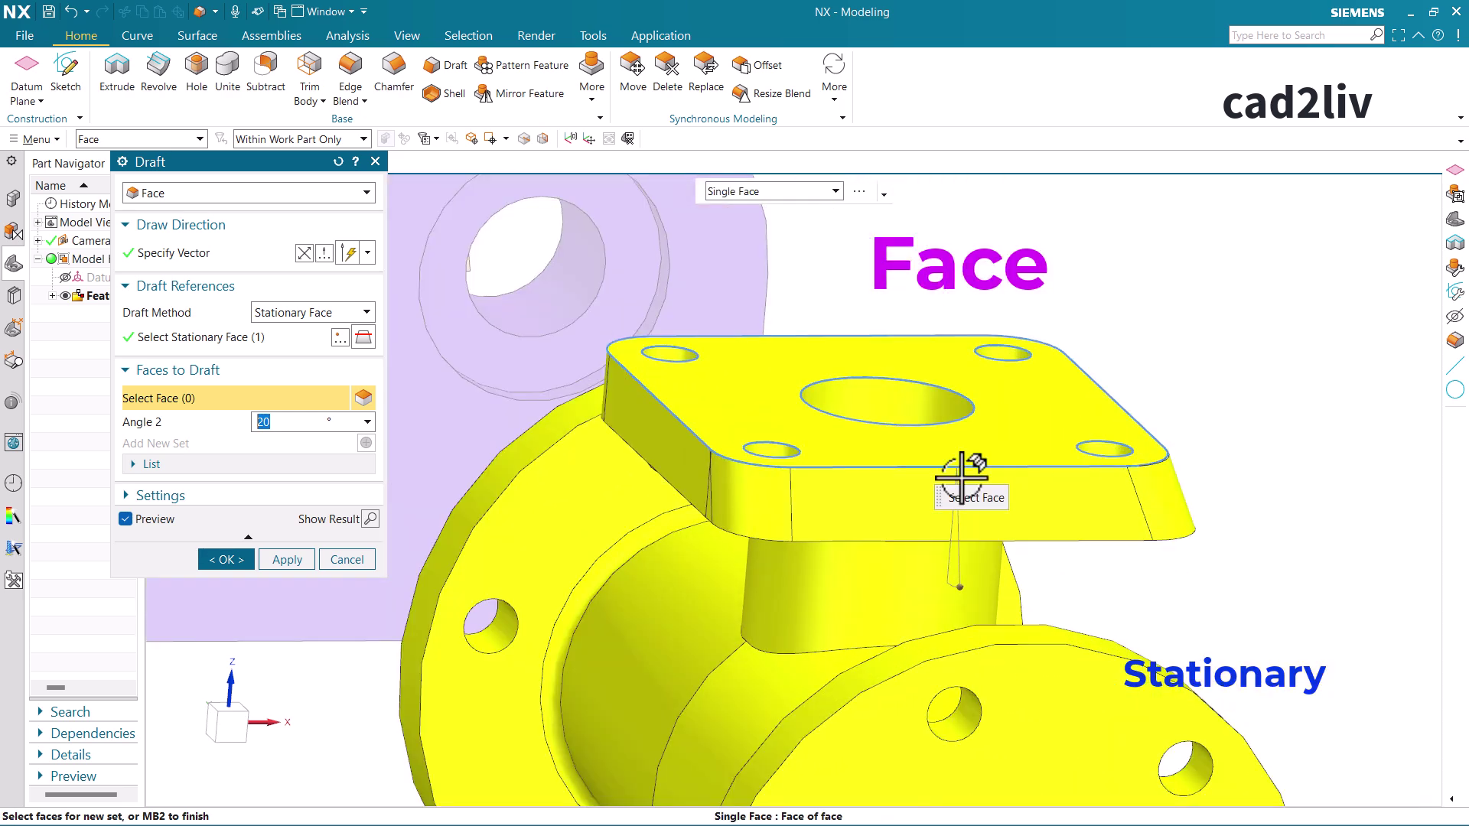
{"action": "left_click", "coordinate": [683, 472]}
{"action": "type", "text": "25"}
{"action": "key", "text": "Return"}
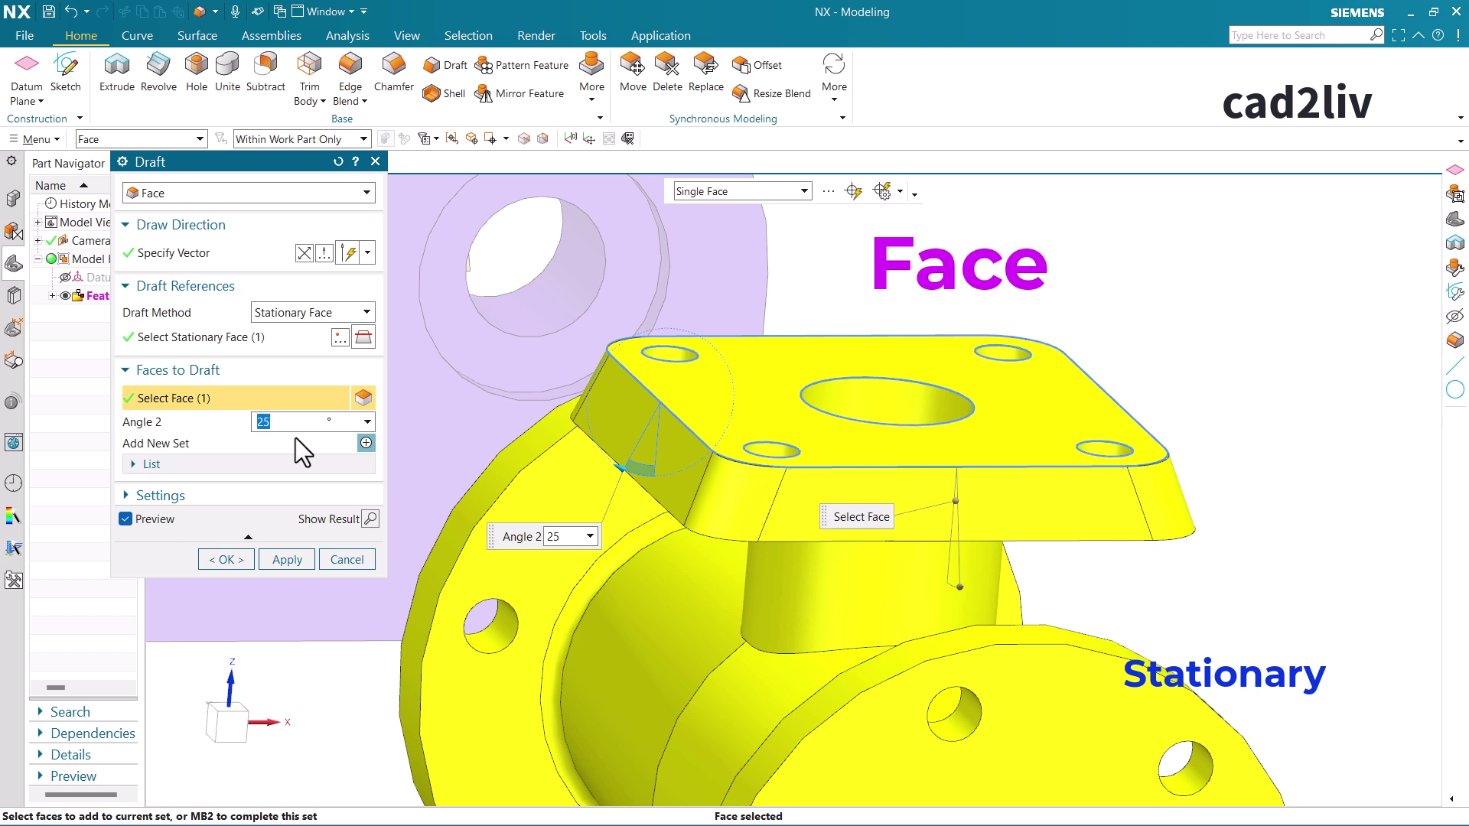
- Review the 20° and 25° face sets in the draft list and create the draft
{"action": "left_click", "coordinate": [191, 472]}
{"action": "left_click", "coordinate": [228, 490]}
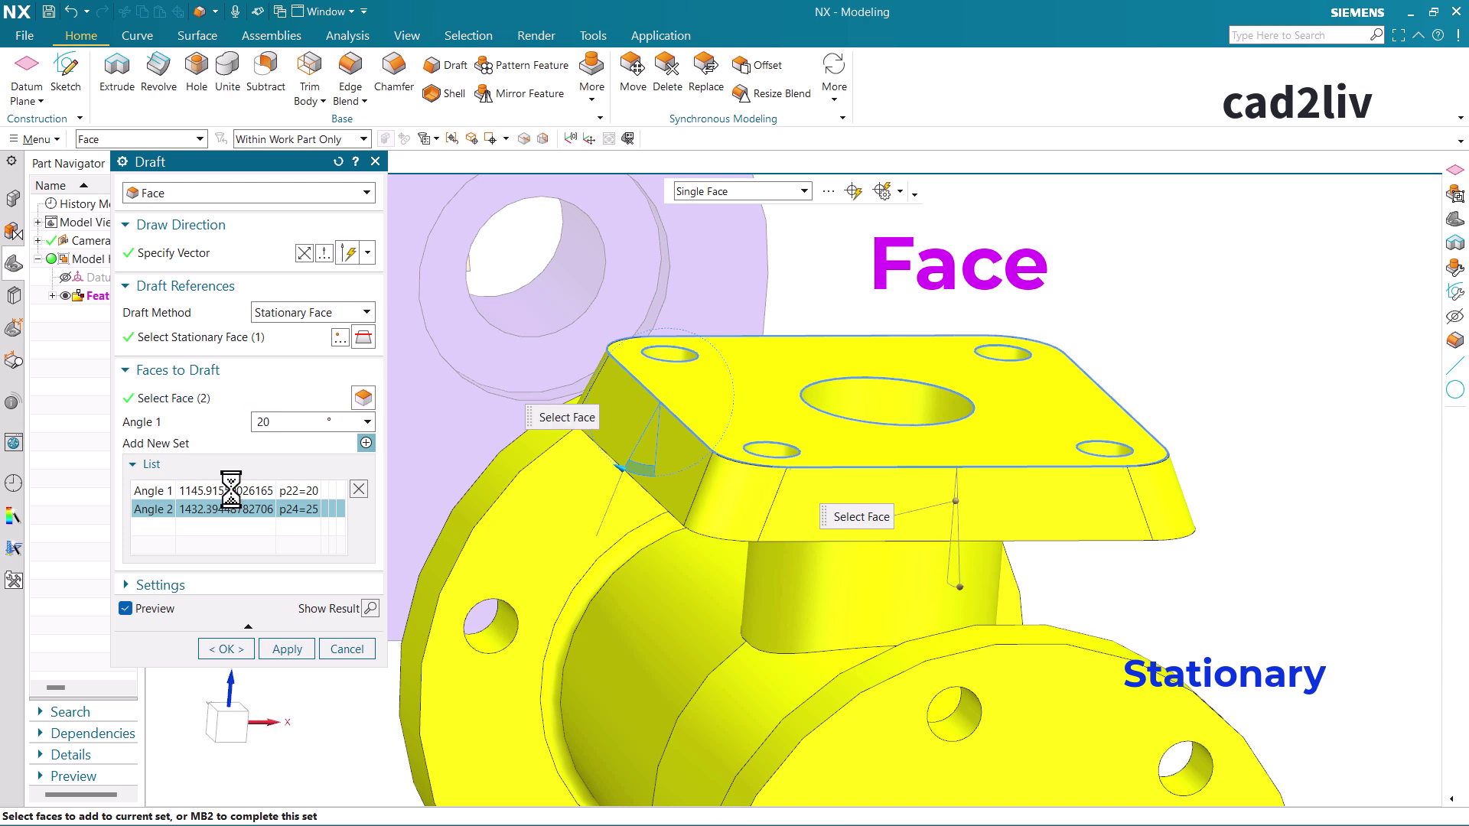
{"action": "middle_click_drag", "start_coordinate": [1140, 492], "coordinate": [819, 564]}
{"action": "scroll", "coordinate": [1026, 469], "scroll_direction": "down", "scroll_amount": 5}
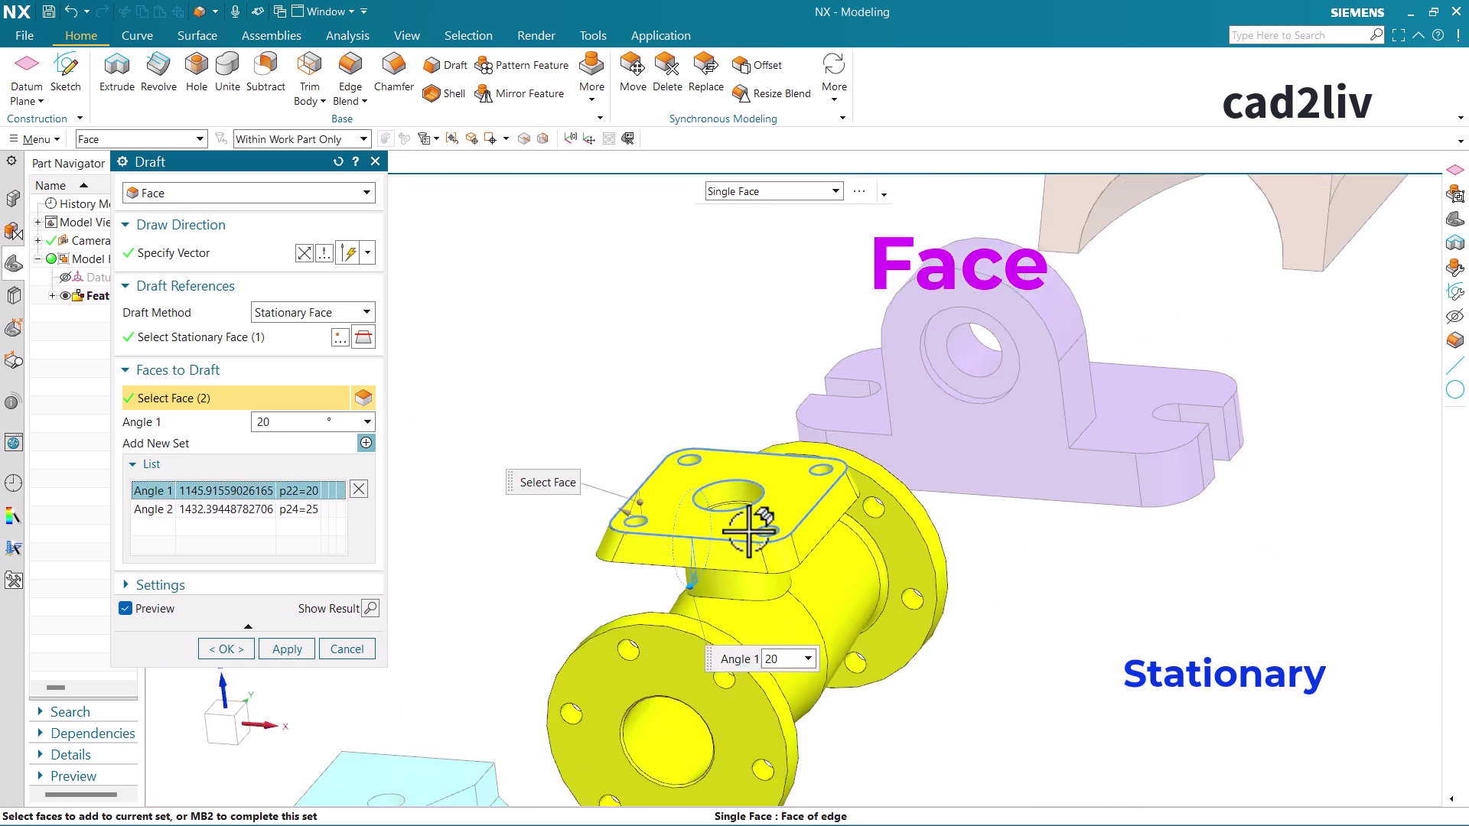
{"action": "scroll", "coordinate": [748, 541], "scroll_direction": "up", "scroll_amount": 4}
{"action": "left_click", "coordinate": [260, 510]}
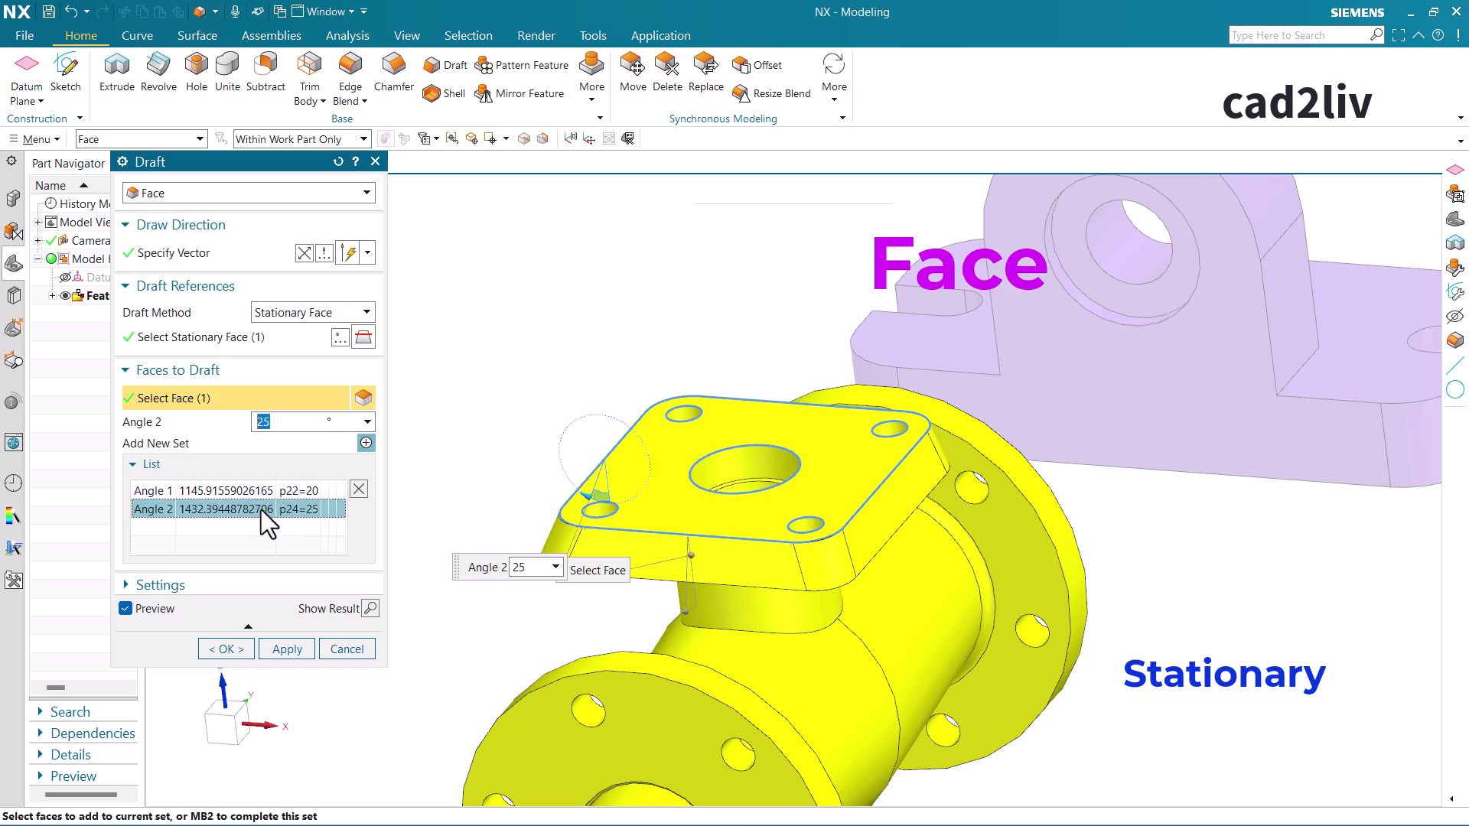
{"action": "left_click", "coordinate": [229, 650]}
- Examine the drafted side faces of the square flange in top view, with the selection filter set to Face
{"action": "middle_click_drag", "start_coordinate": [698, 559], "coordinate": [734, 603]}
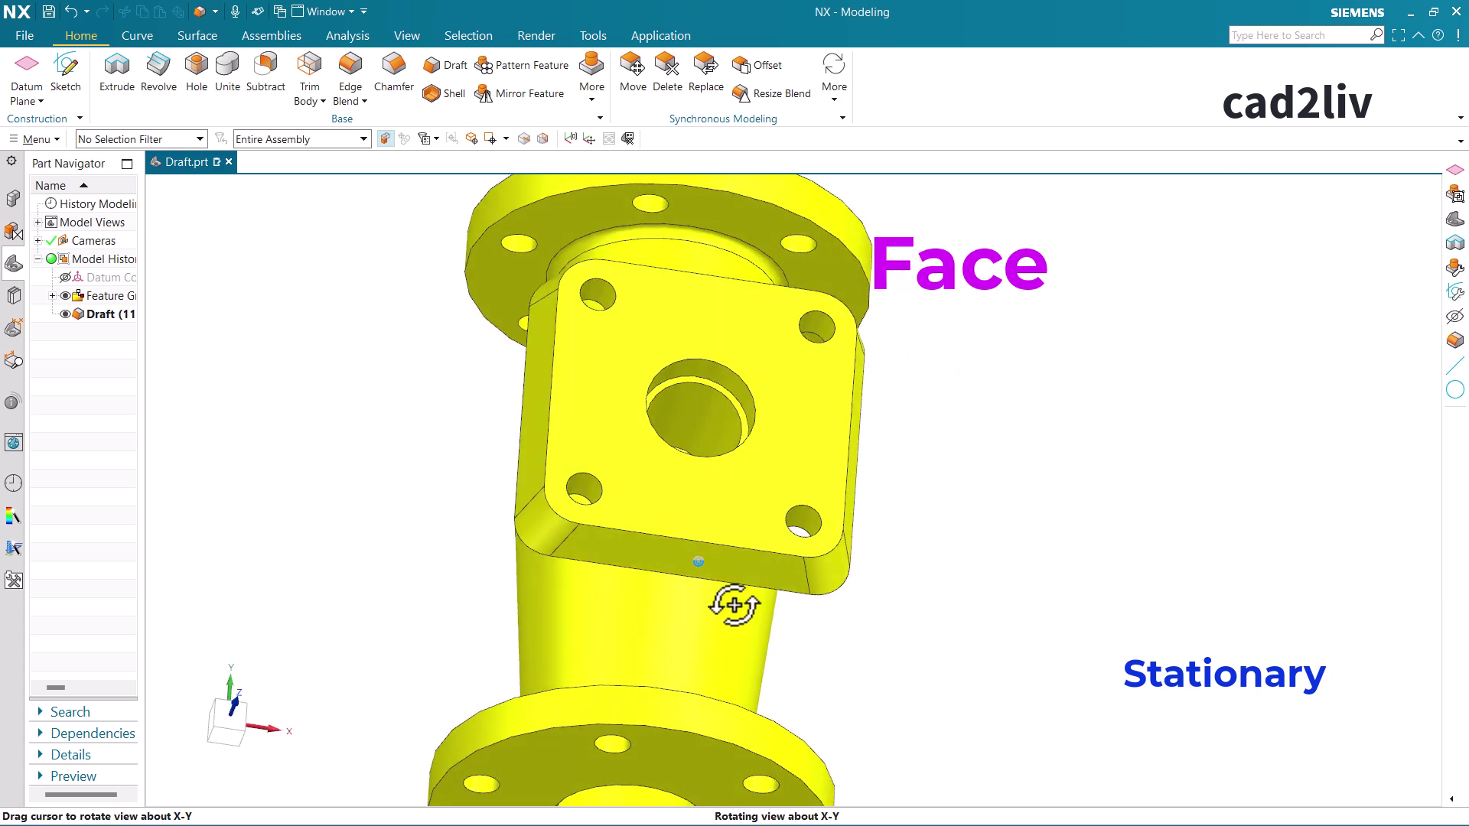
{"action": "key", "text": "F8"}
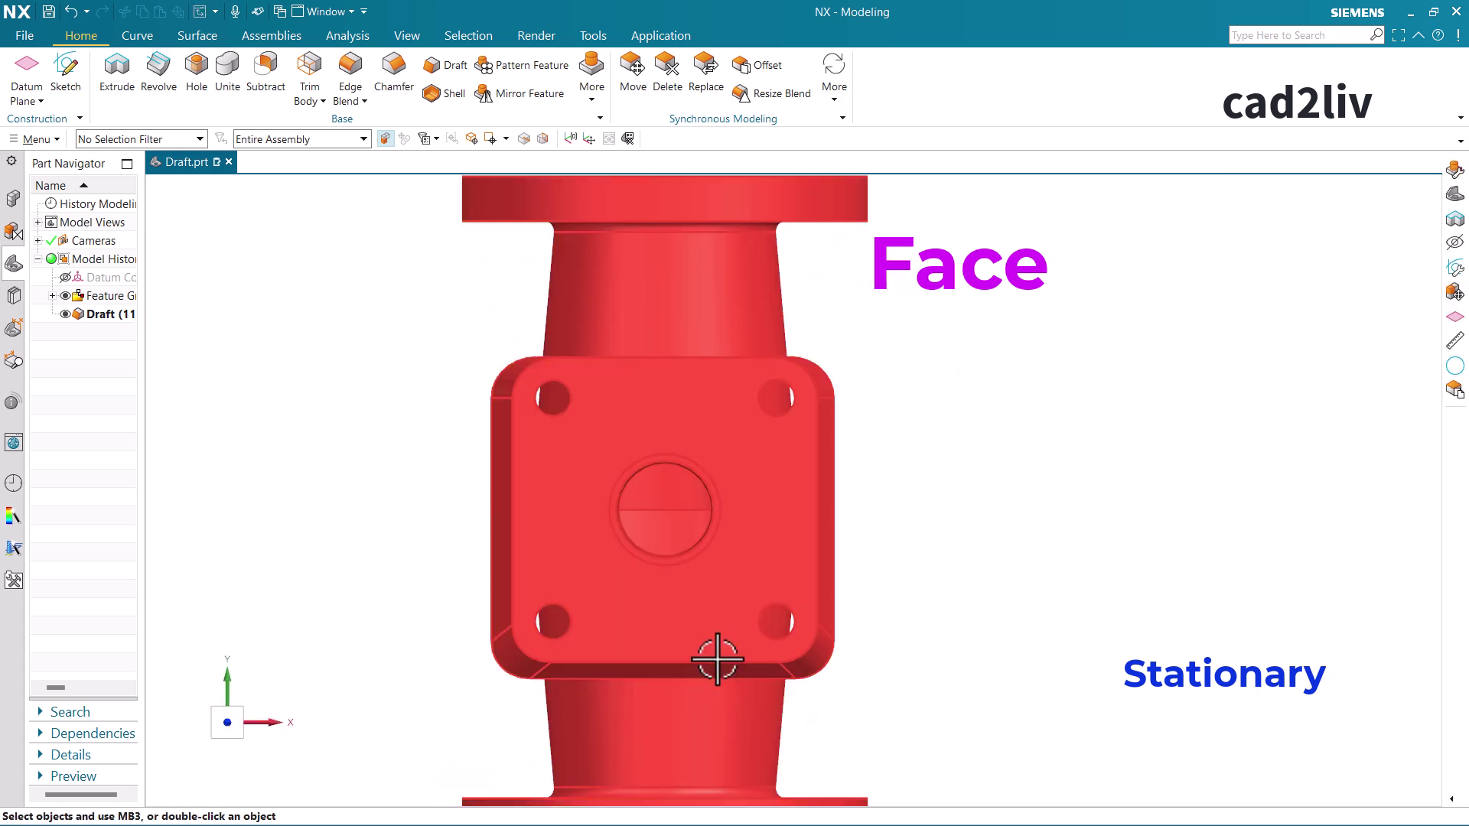
{"action": "left_click", "coordinate": [114, 140]}
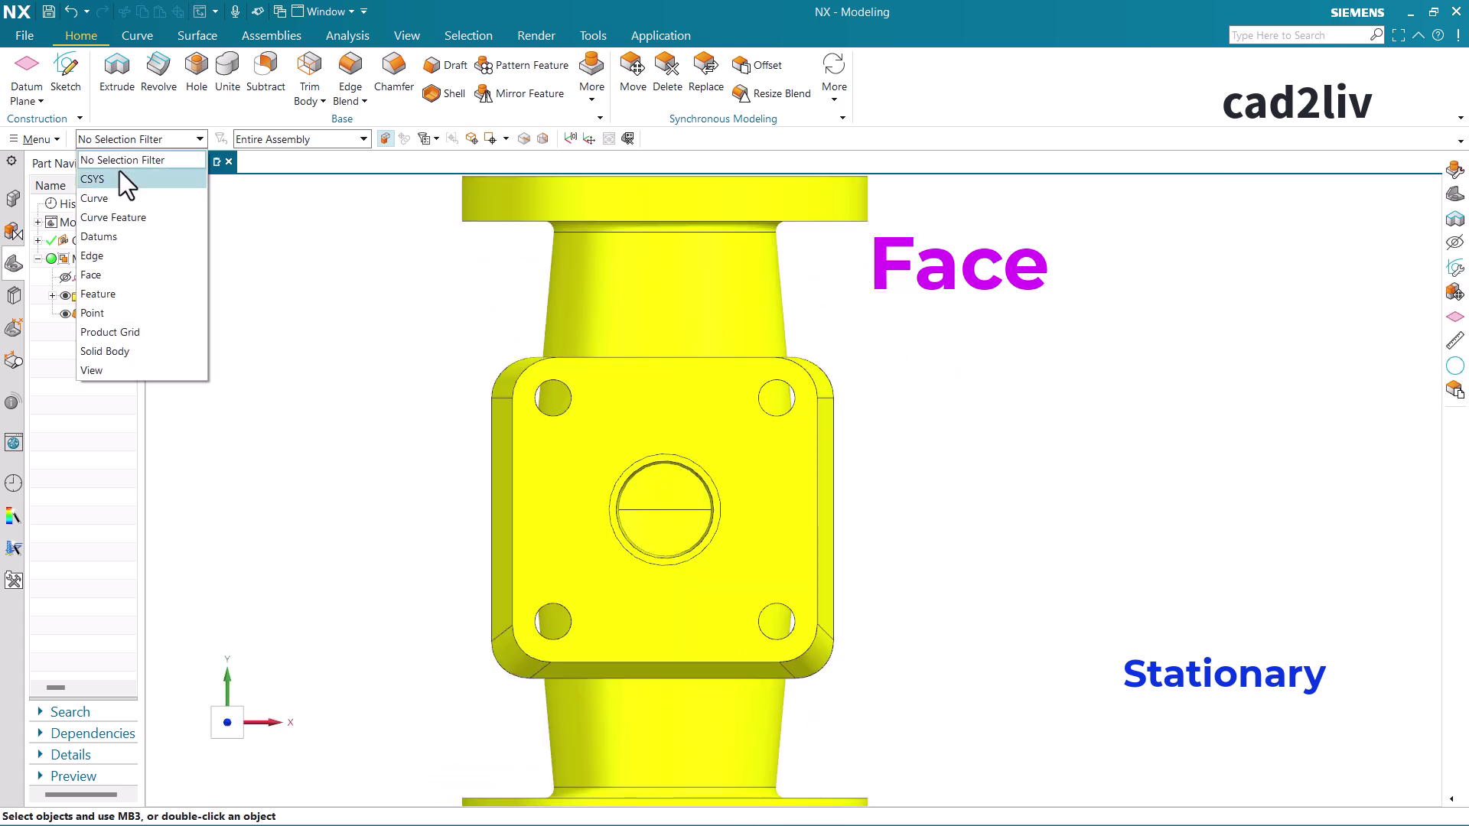
{"action": "left_click", "coordinate": [125, 274]}
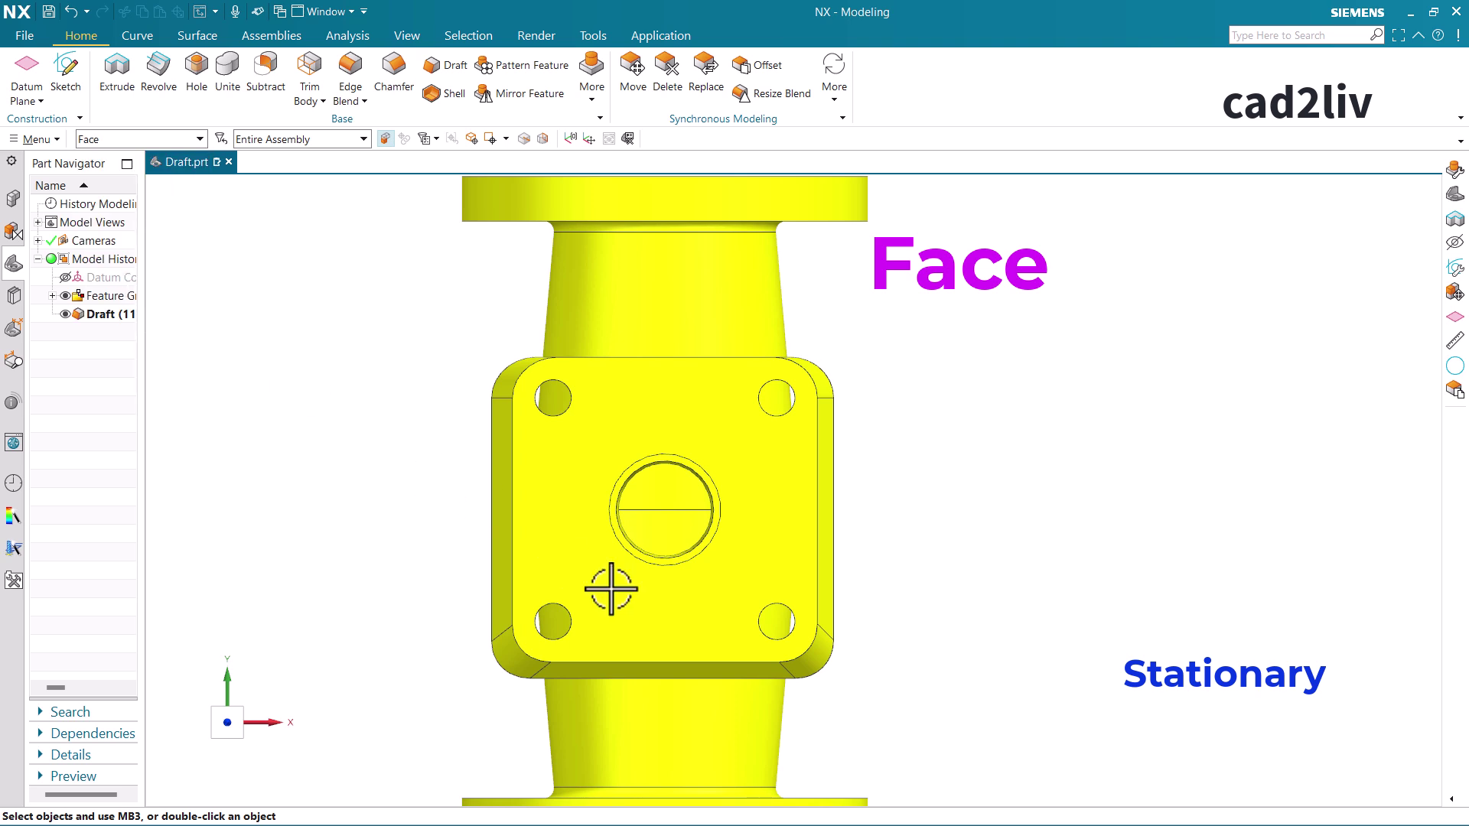
{"action": "left_click", "coordinate": [667, 668]}
{"action": "left_click", "coordinate": [823, 524]}
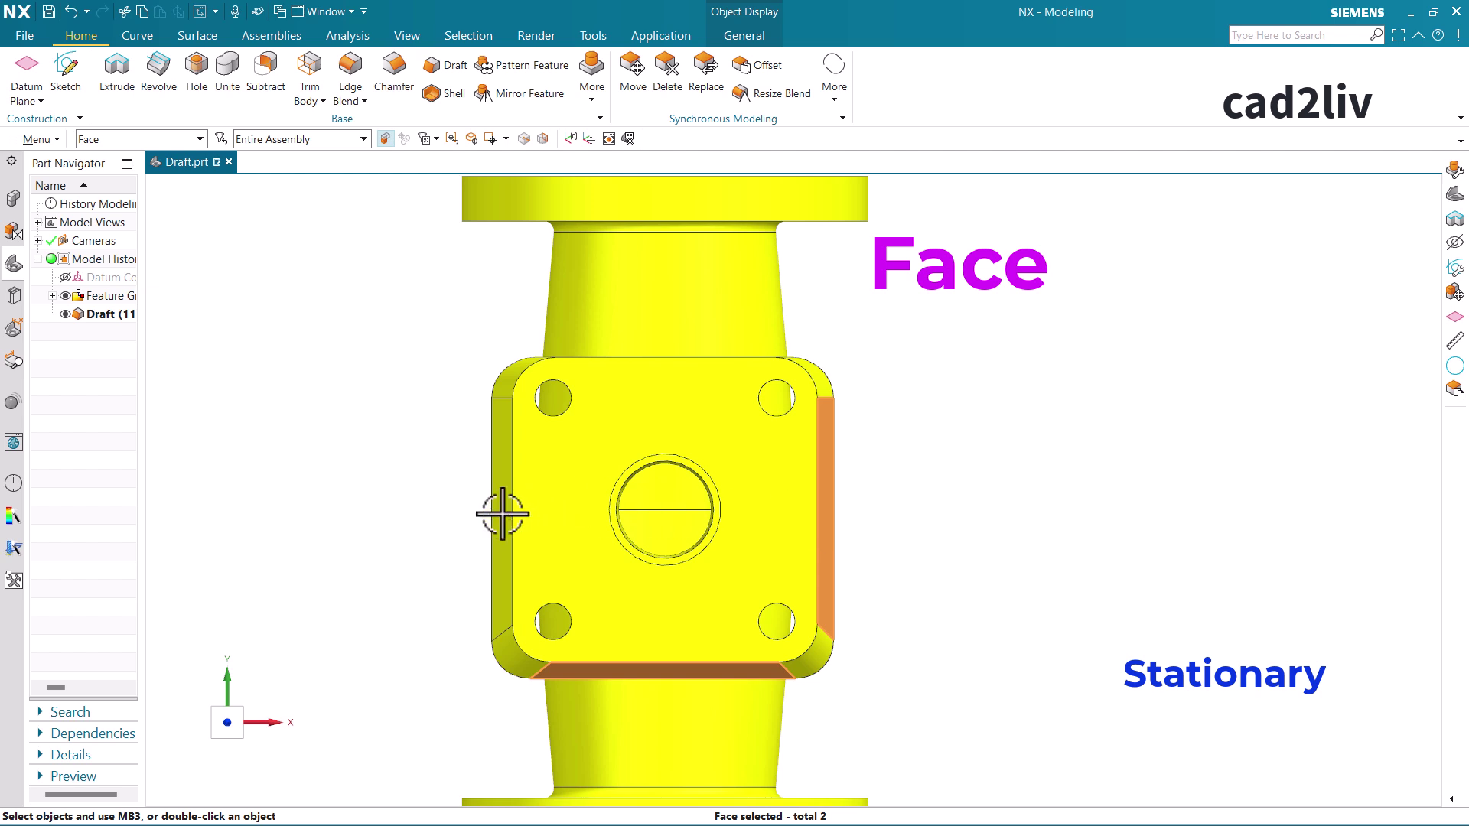
{"action": "key", "text": "Escape"}
{"action": "left_click", "coordinate": [495, 487]}
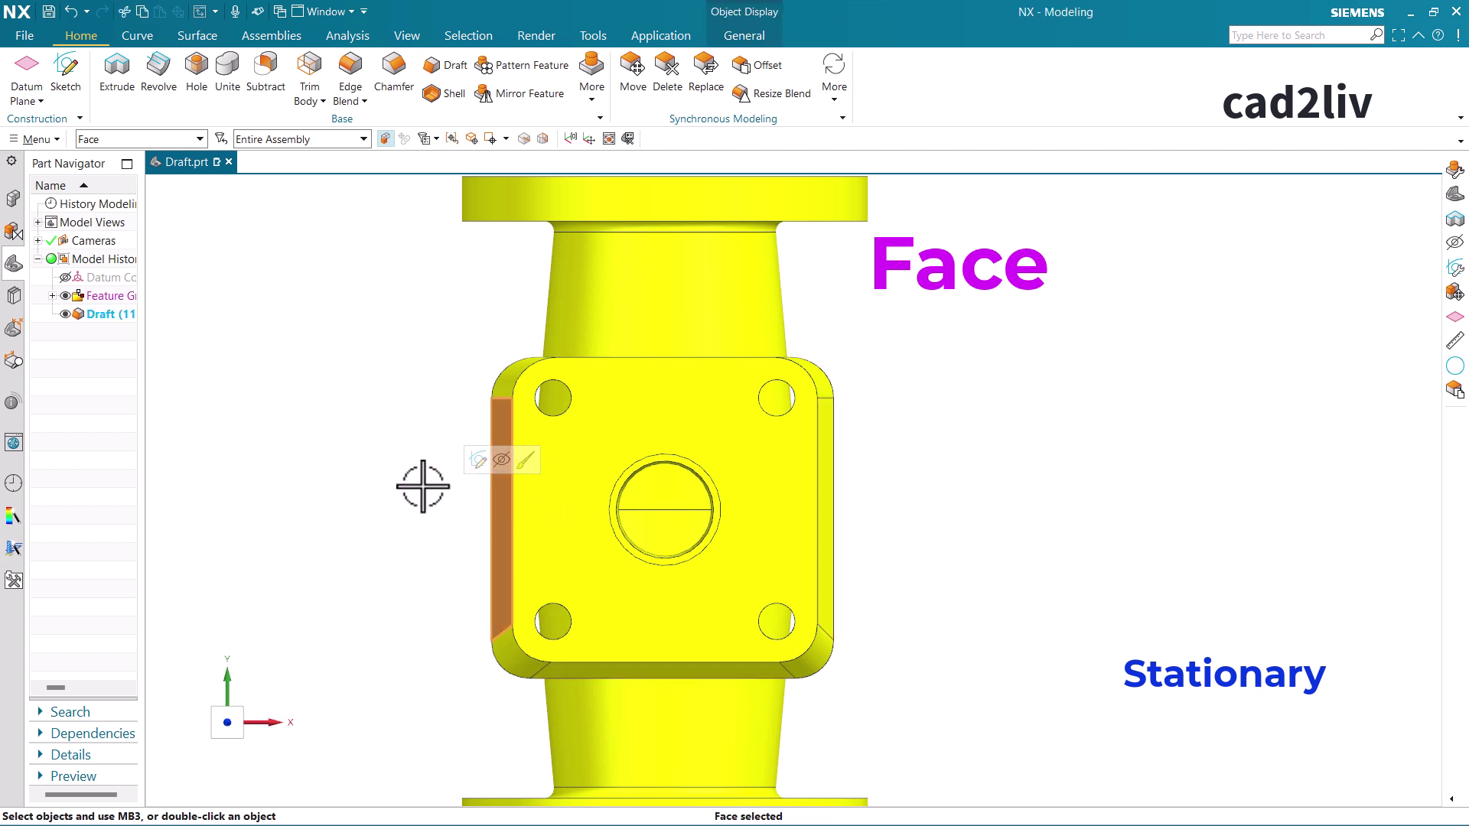
{"action": "key", "text": "Escape"}
- Delete the draft feature from the yellow valve body
{"action": "scroll", "coordinate": [670, 482], "scroll_direction": "down", "scroll_amount": 3}
{"action": "scroll", "coordinate": [670, 482], "scroll_direction": "down", "scroll_amount": 2}
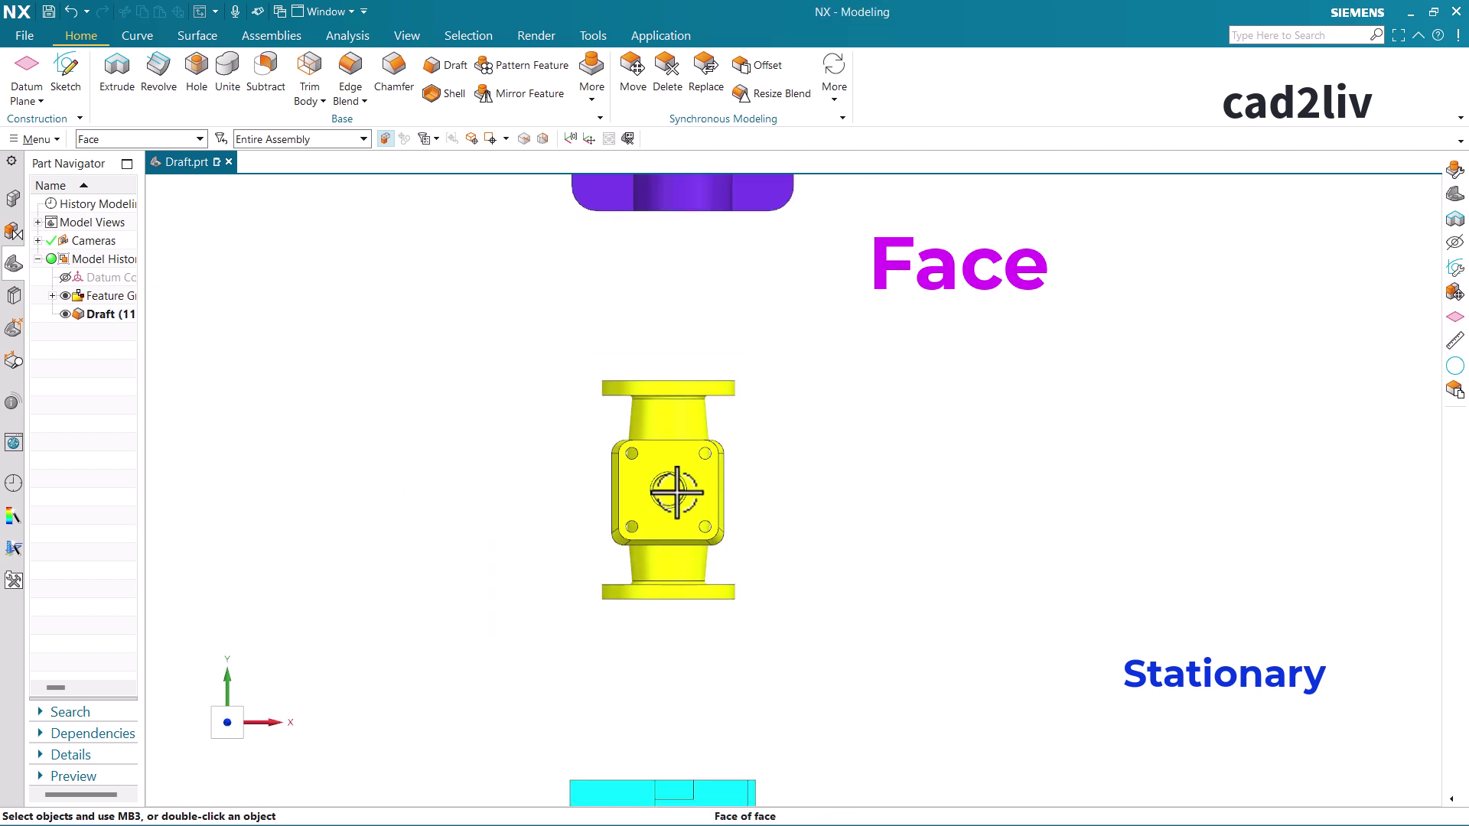
{"action": "middle_click_drag", "start_coordinate": [671, 482], "coordinate": [623, 525]}
{"action": "scroll", "coordinate": [929, 497], "scroll_direction": "down", "scroll_amount": 2}
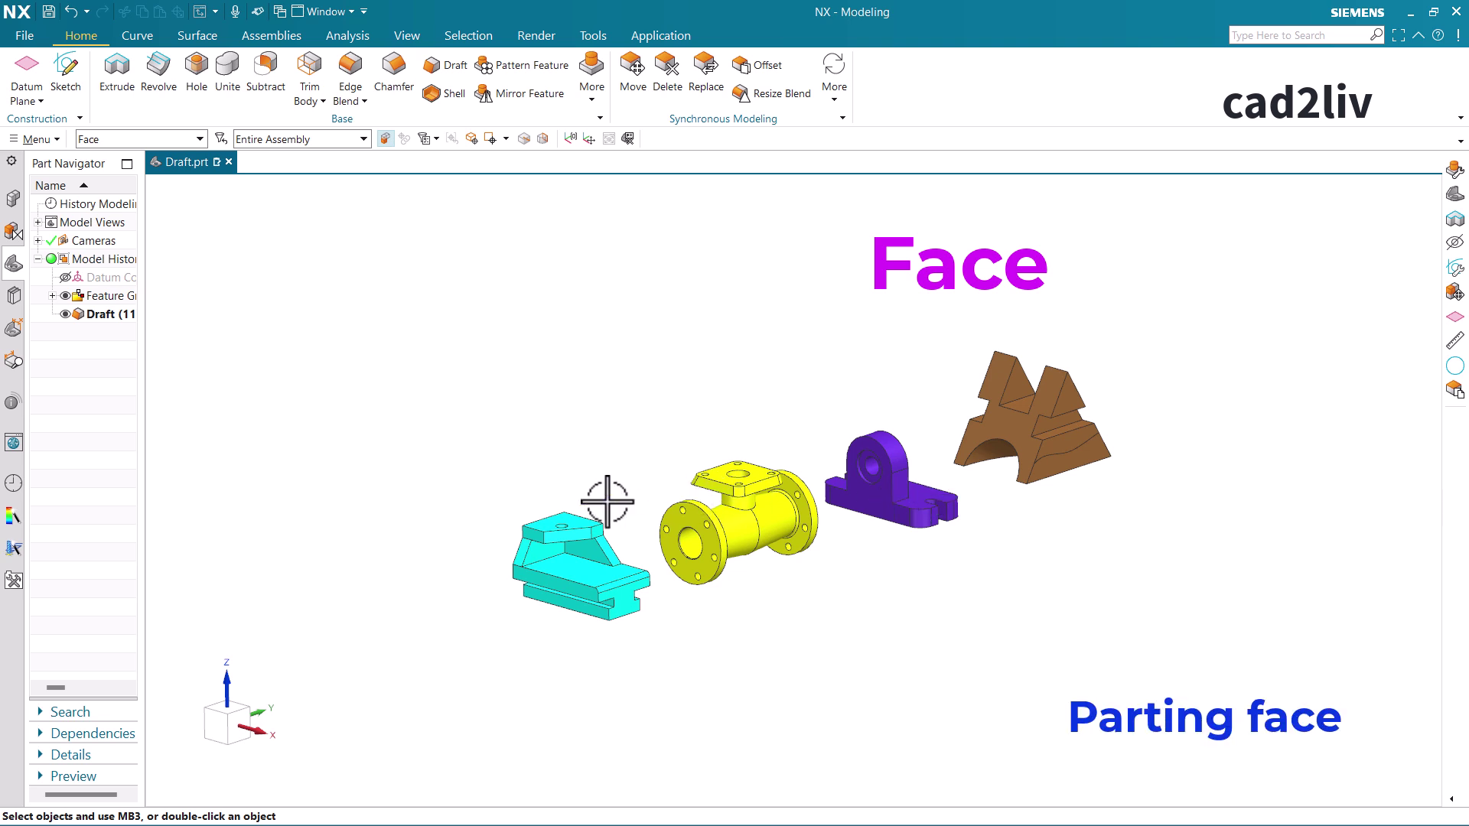
{"action": "scroll", "coordinate": [607, 501], "scroll_direction": "up", "scroll_amount": 2}
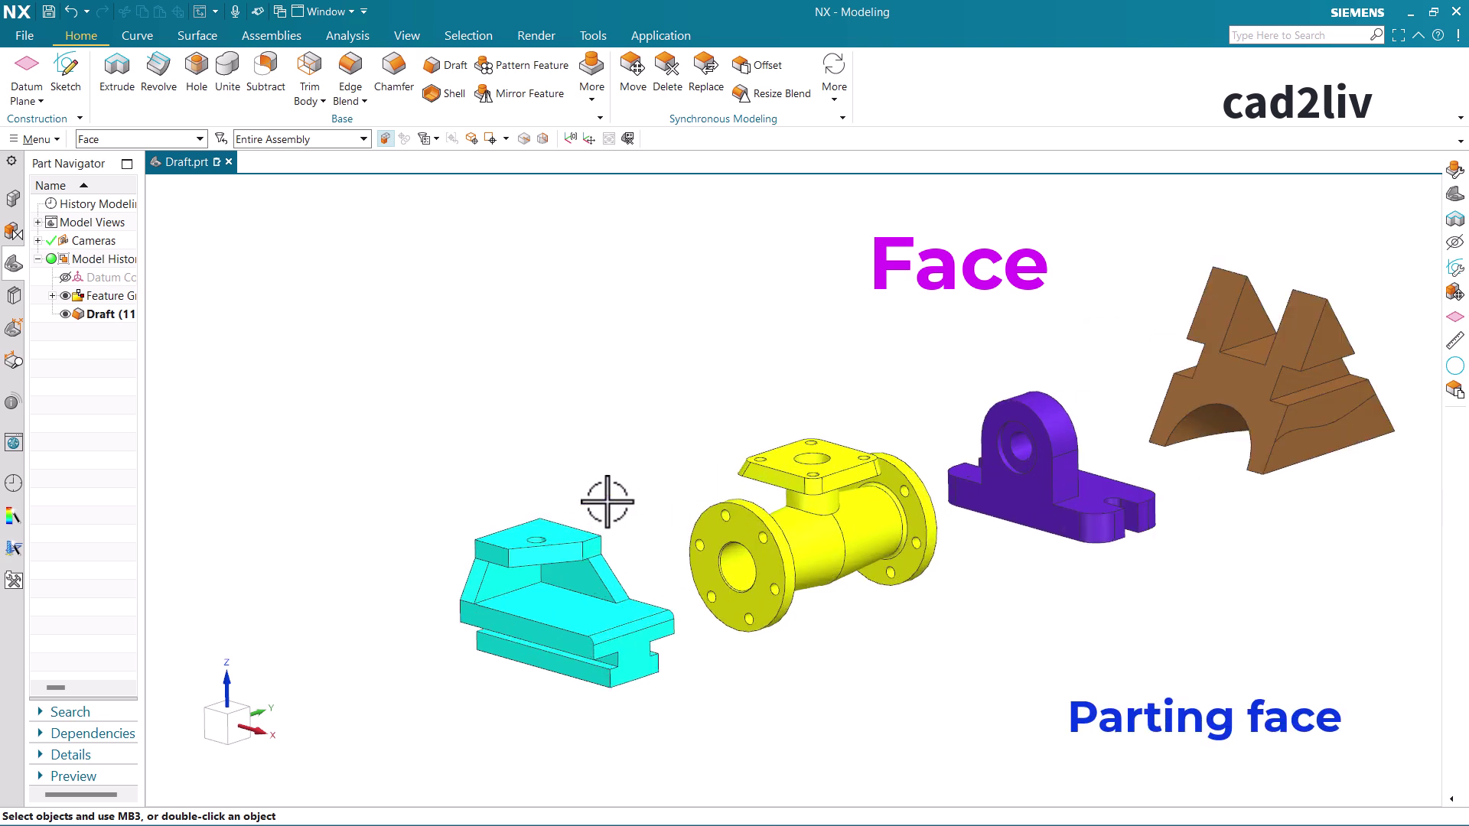
{"action": "left_click", "coordinate": [106, 315]}
{"action": "key", "text": "Delete"}
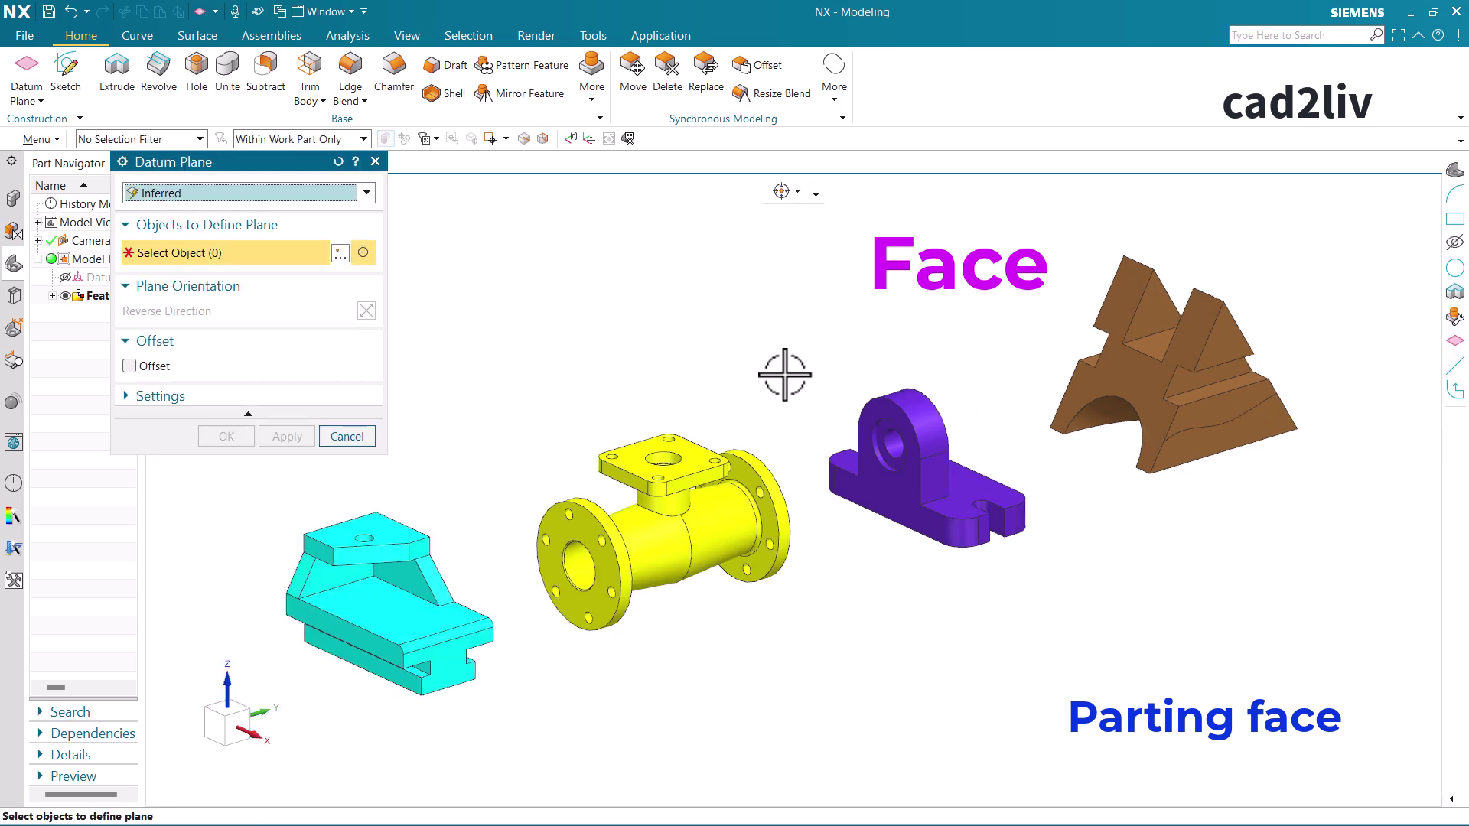
- Create a datum plane offset -2 mm from the top face of the yellow valve's square flange
{"action": "scroll", "coordinate": [664, 451], "scroll_direction": "up", "scroll_amount": 3}
{"action": "left_click", "coordinate": [633, 445]}
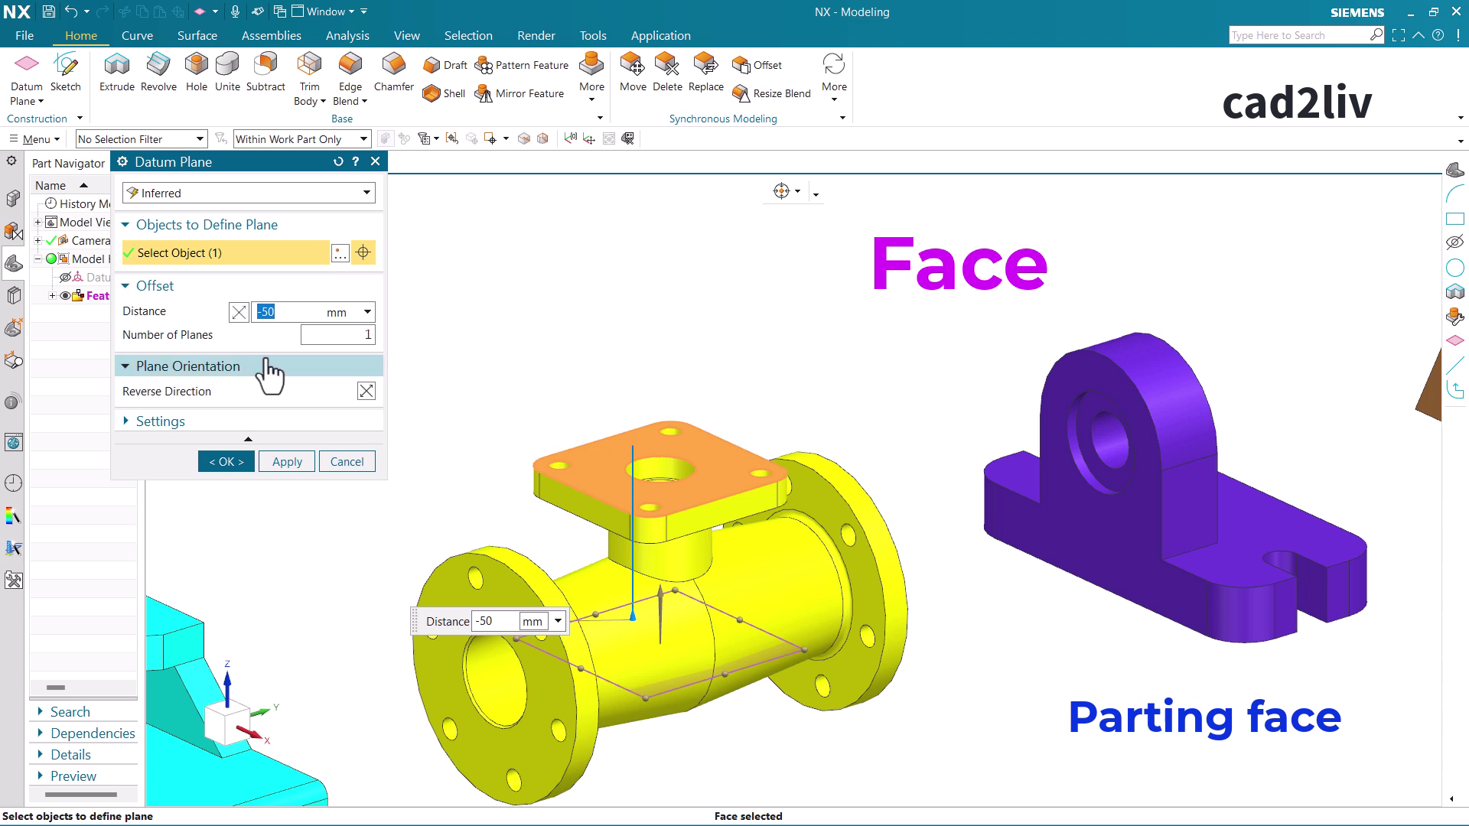
{"action": "type", "text": "-2"}
{"action": "key", "text": "Return"}
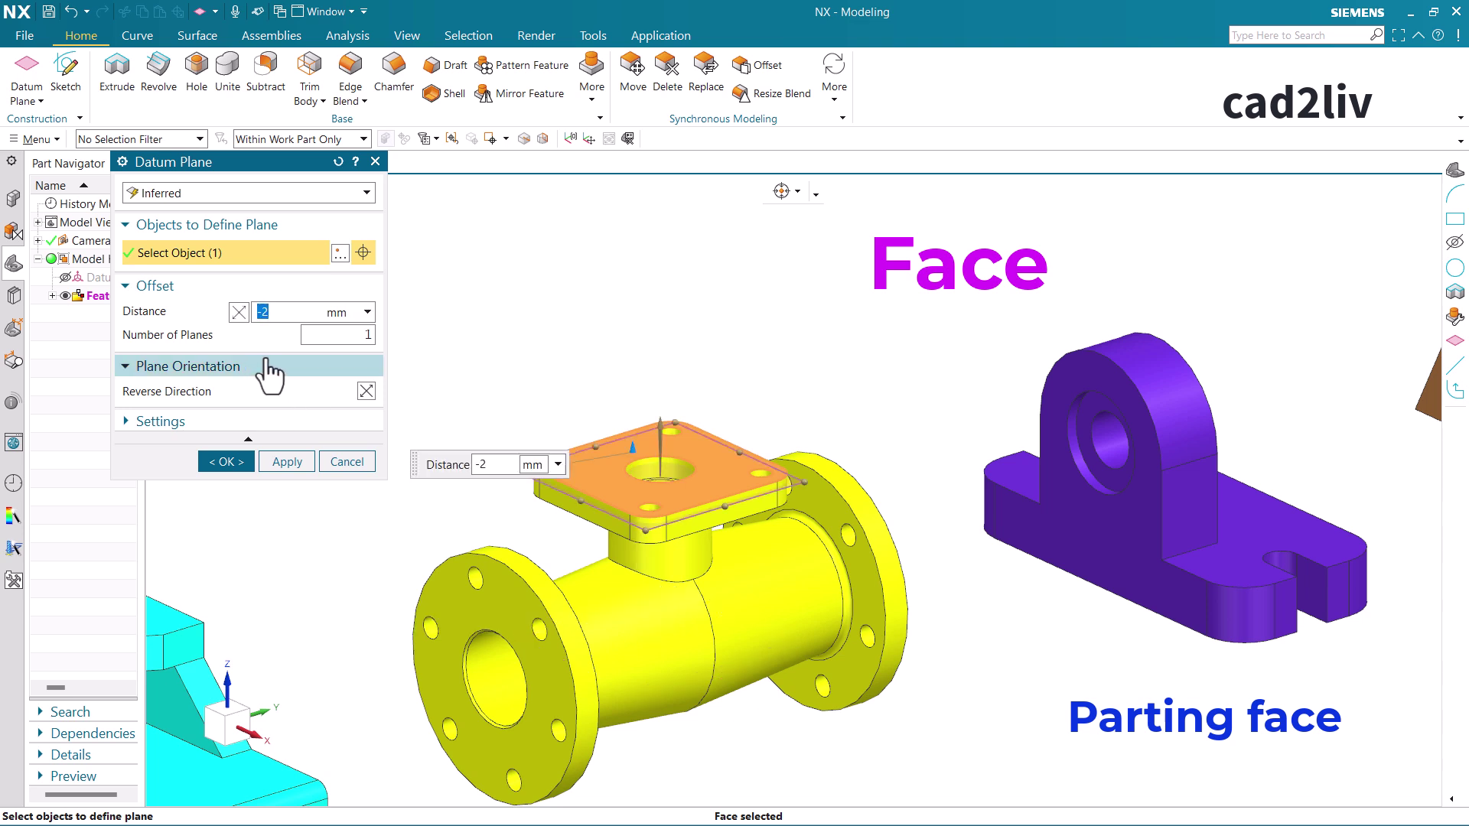
{"action": "left_click", "coordinate": [229, 462]}
{"action": "scroll", "coordinate": [691, 515], "scroll_direction": "down", "scroll_amount": 2}
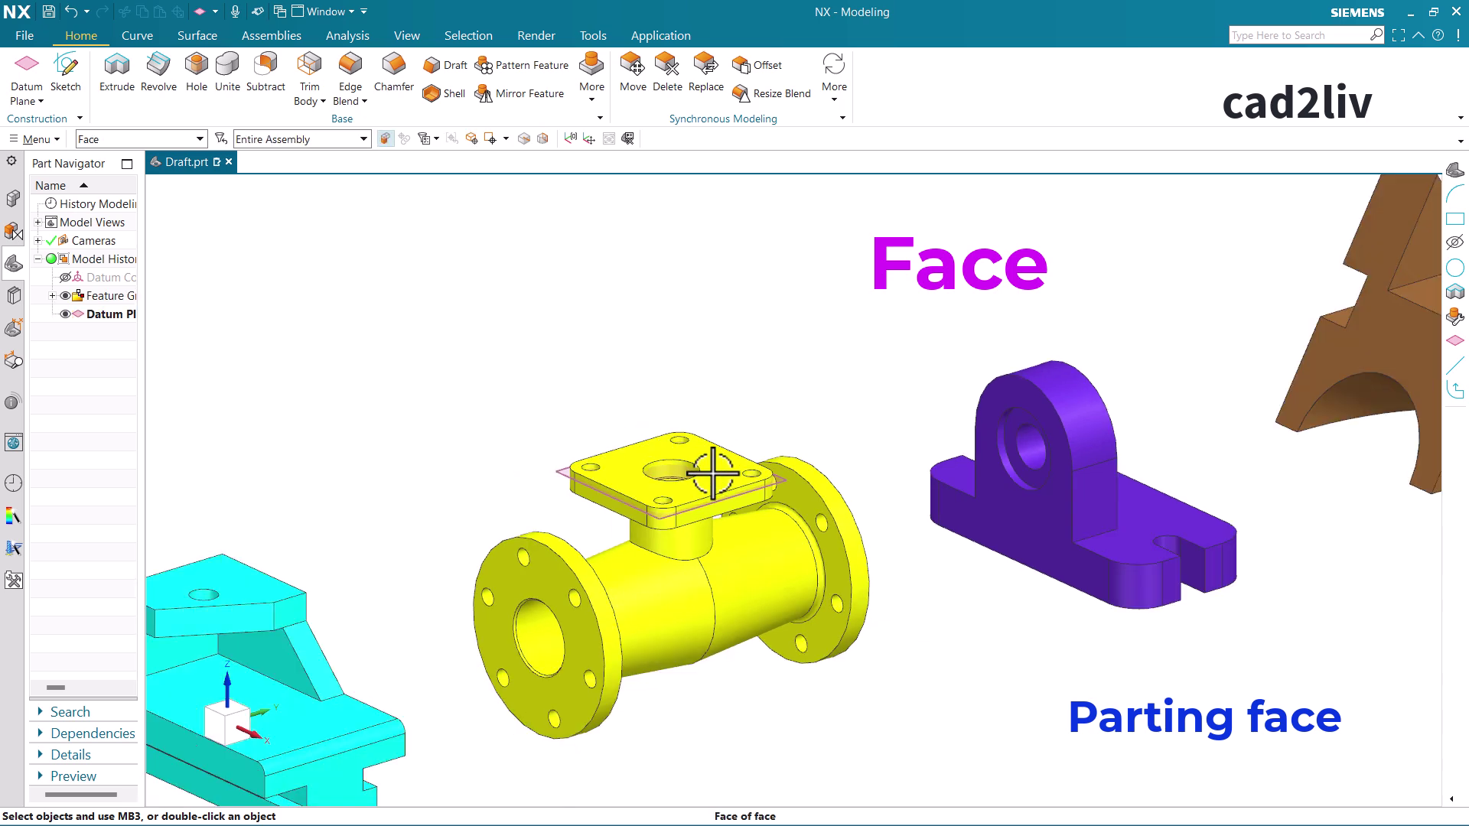
{"action": "scroll", "coordinate": [681, 502], "scroll_direction": "up", "scroll_amount": 5}
{"action": "scroll", "coordinate": [681, 501], "scroll_direction": "down", "scroll_amount": 2}
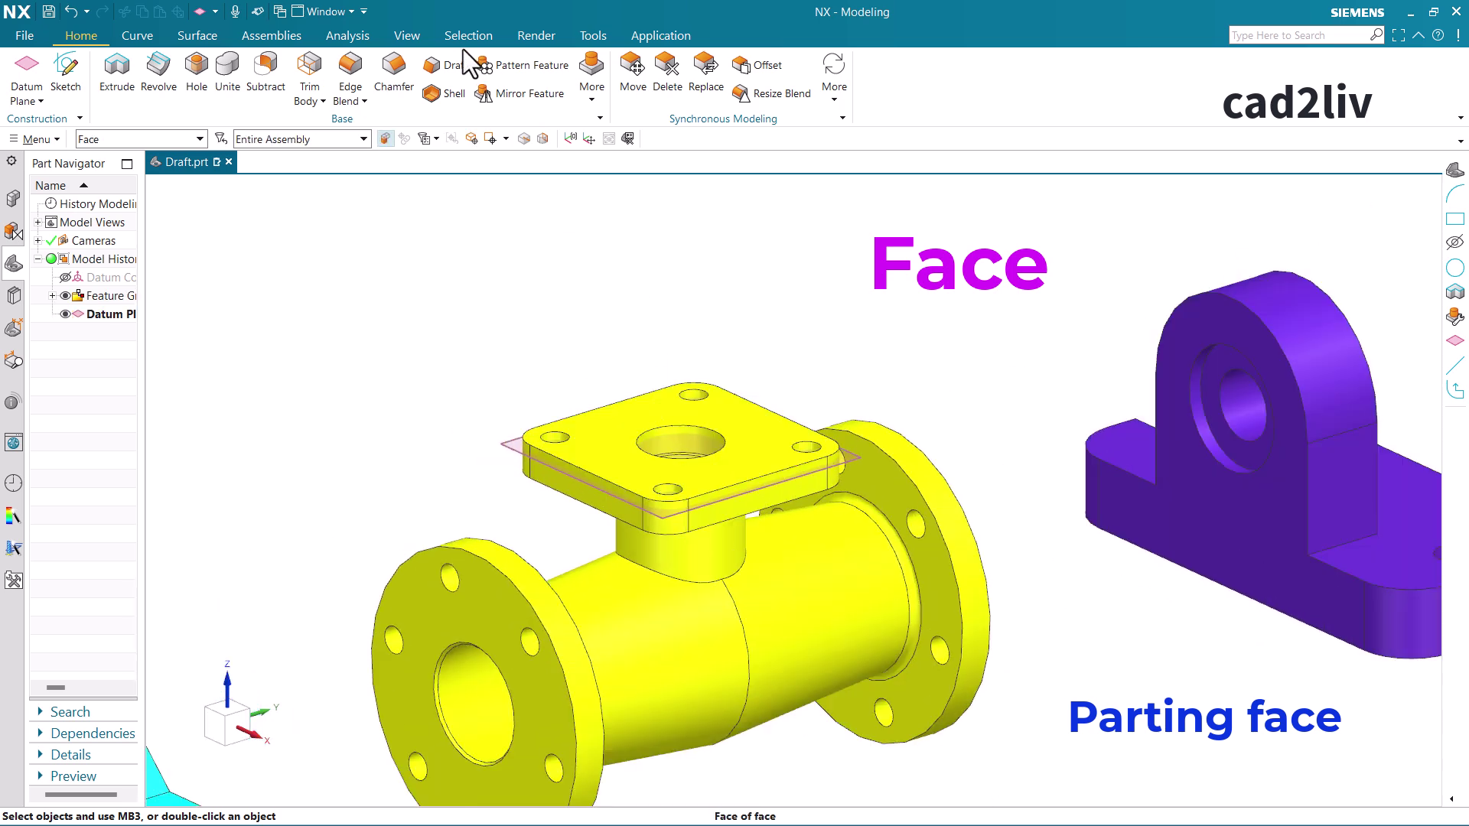
- Start a Face draft with the Parting Face method, using the datum plane through the square flange as the stationary parting face
{"action": "left_click", "coordinate": [440, 63]}
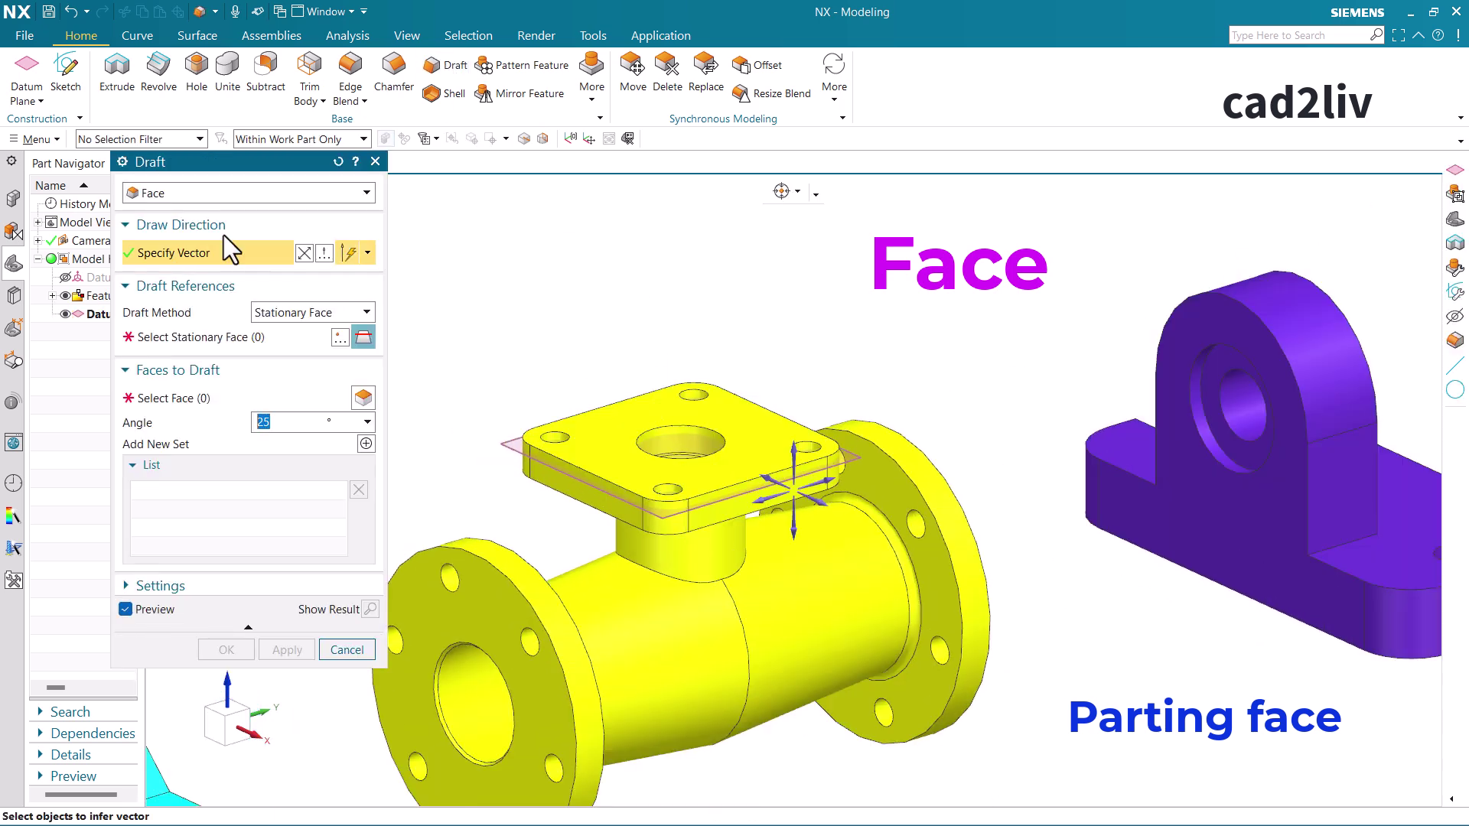
{"action": "left_click", "coordinate": [287, 315]}
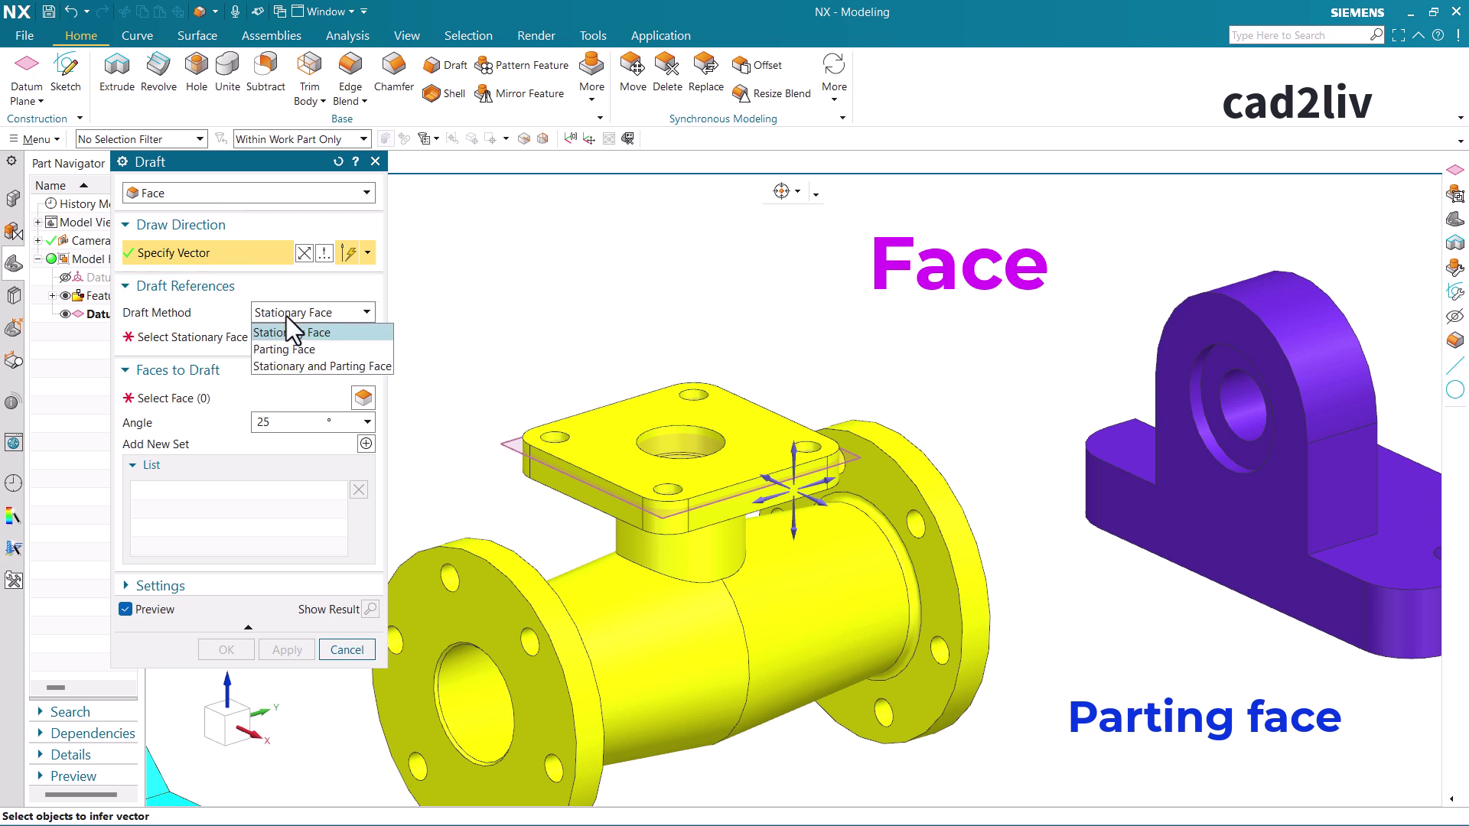
{"action": "left_click", "coordinate": [289, 349]}
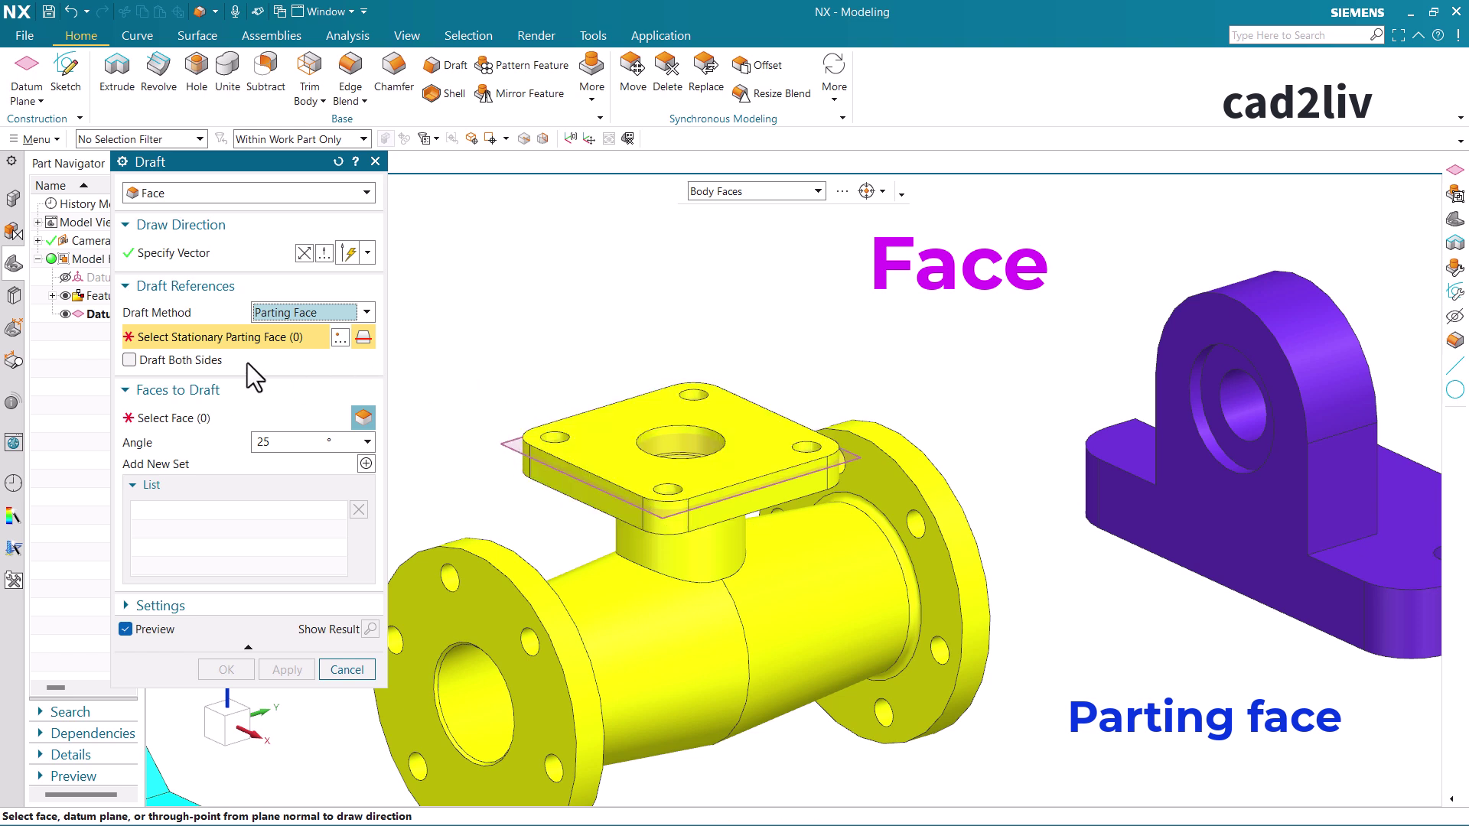
{"action": "left_click", "coordinate": [499, 446]}
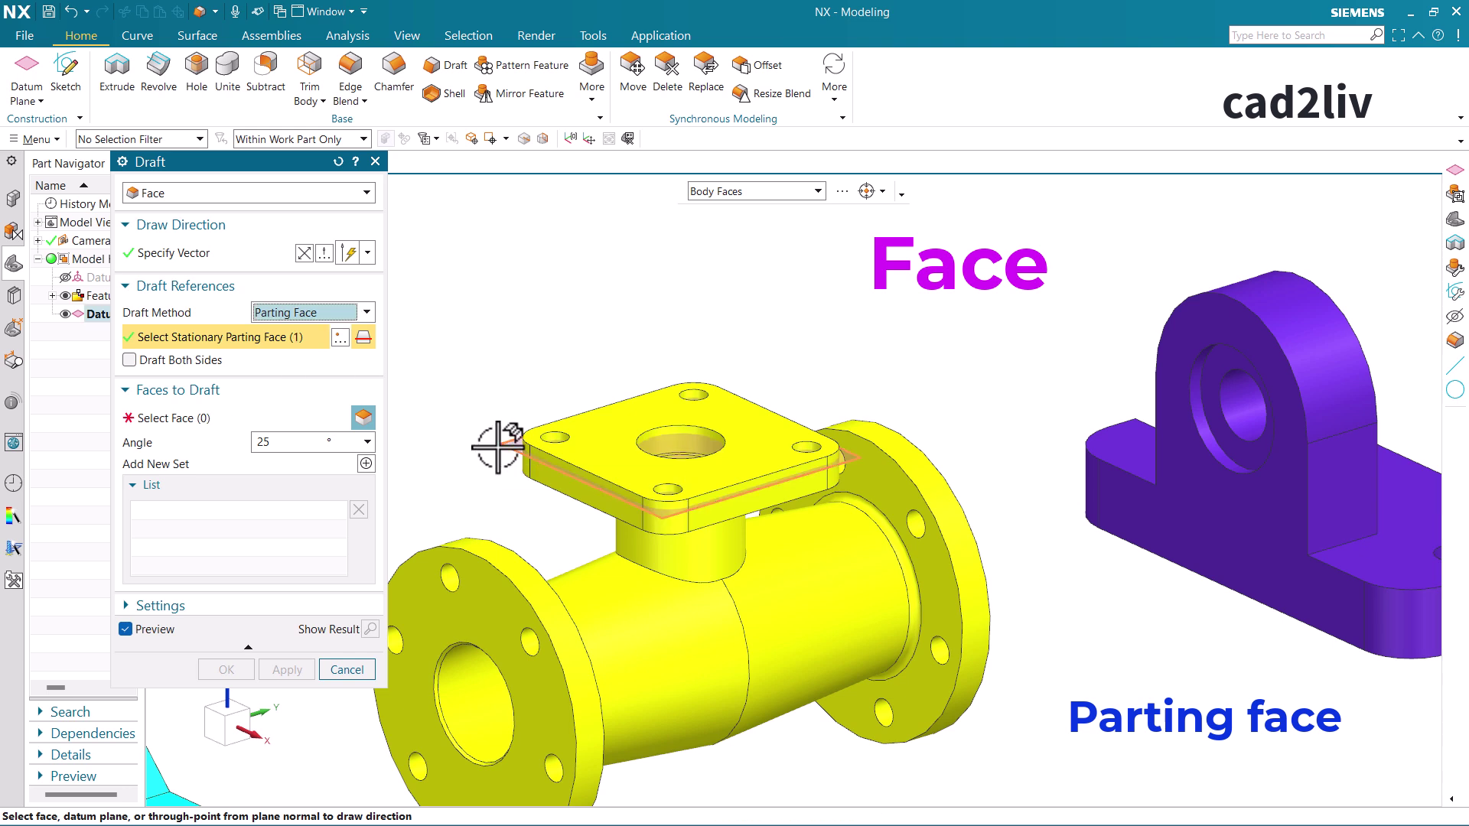
- Choose one straight side face of the square flange as the face to draft at 25°
{"action": "left_click", "coordinate": [229, 412]}
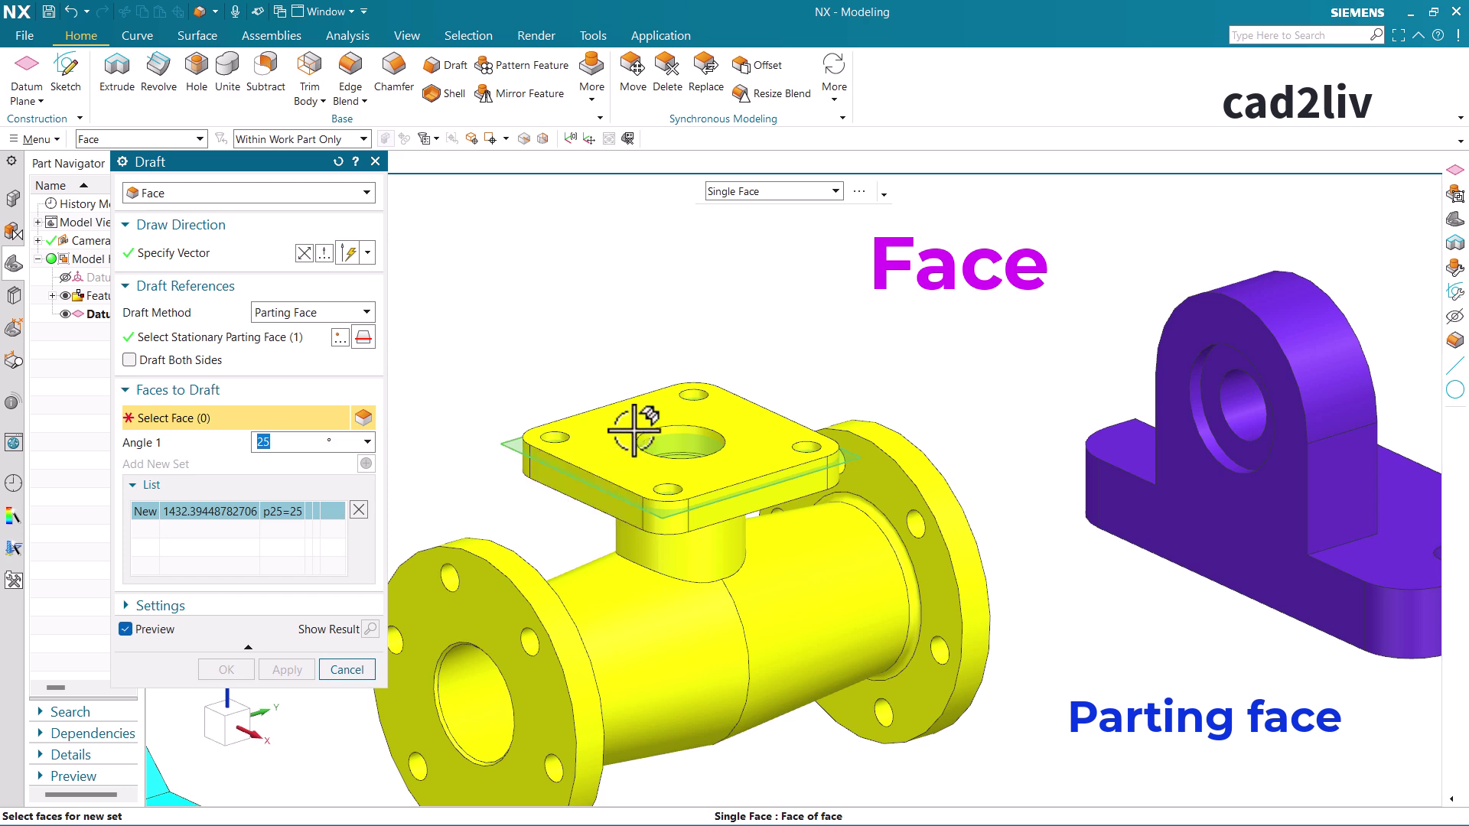
{"action": "scroll", "coordinate": [623, 425], "scroll_direction": "down", "scroll_amount": 3}
{"action": "scroll", "coordinate": [642, 440], "scroll_direction": "up", "scroll_amount": 8}
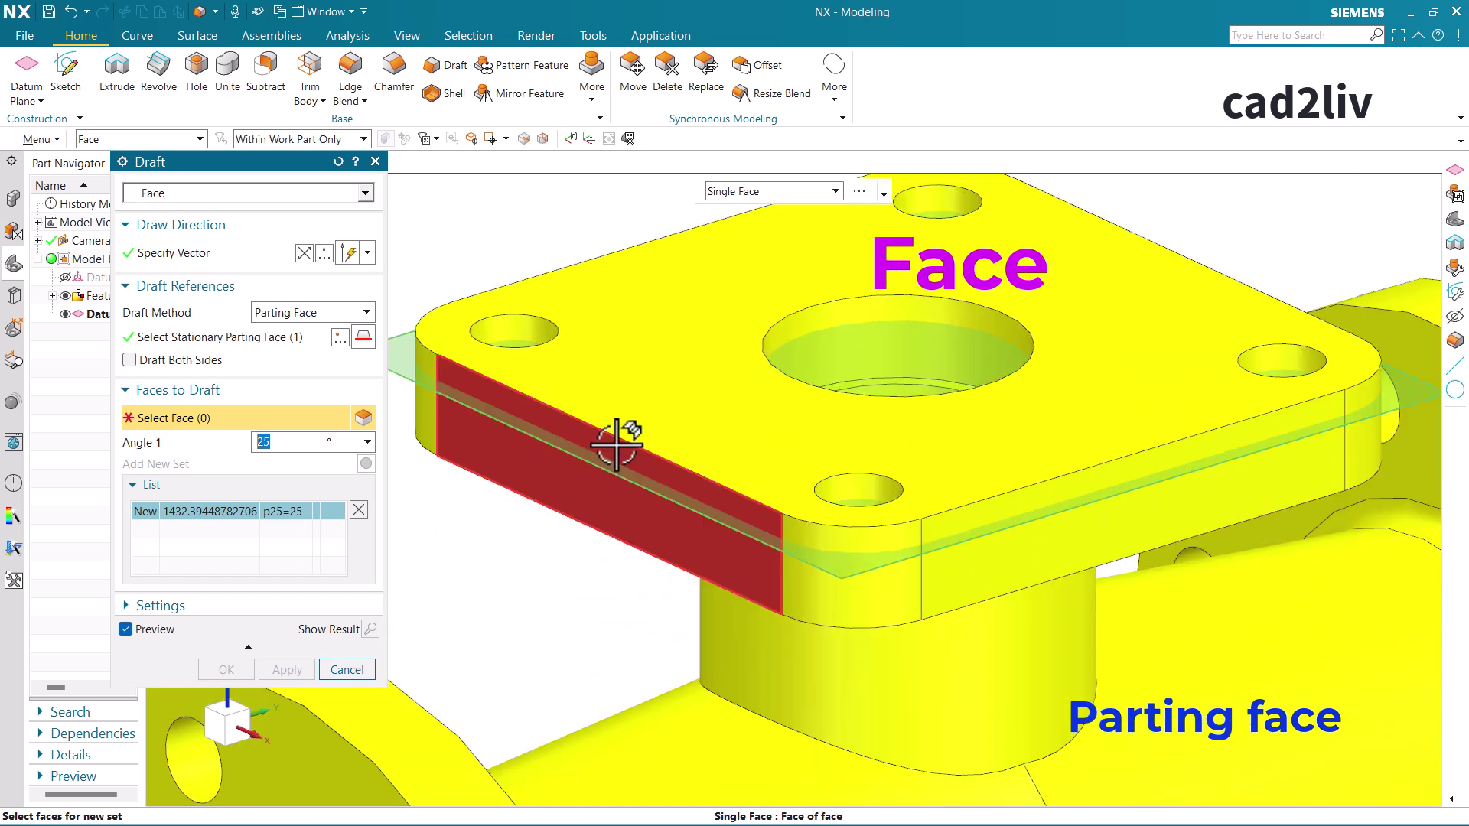
{"action": "left_click", "coordinate": [610, 427]}
{"action": "scroll", "coordinate": [593, 418], "scroll_direction": "down", "scroll_amount": 3}
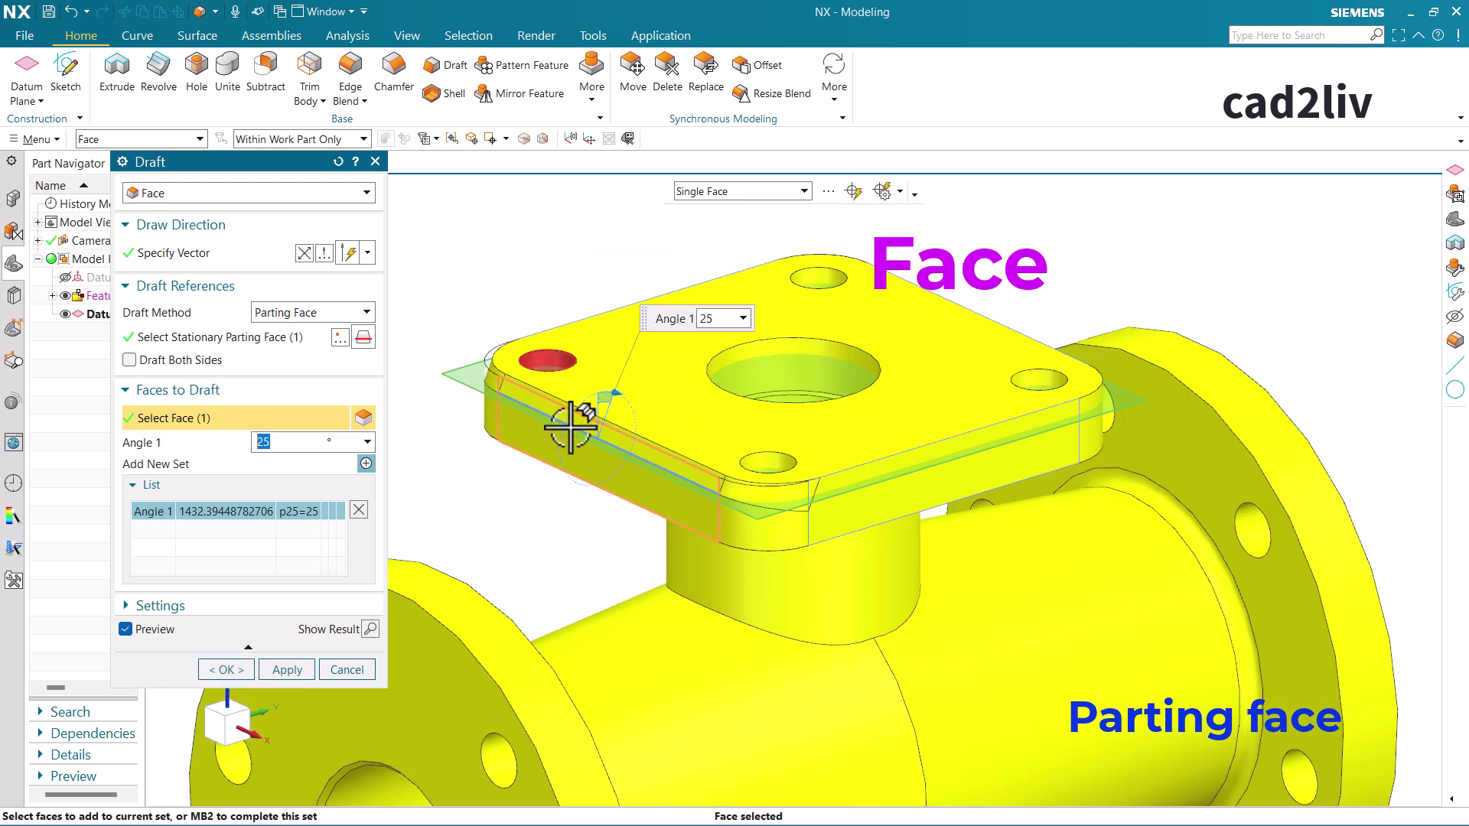
- Examine how the previewed draft meets the parting plane on the square flange's side face, up close and from the side
{"action": "scroll", "coordinate": [459, 387], "scroll_direction": "up", "scroll_amount": 2}
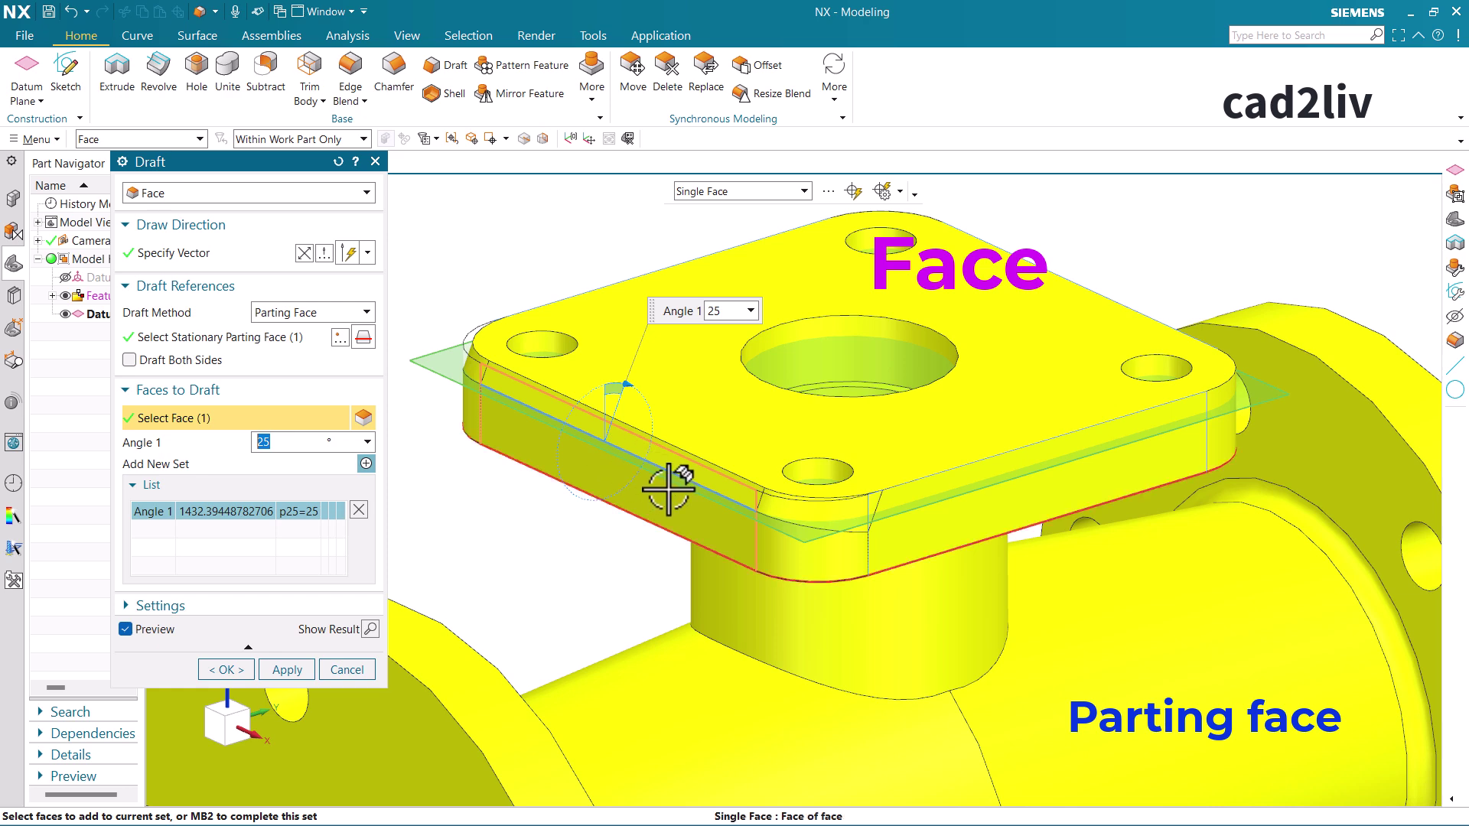
{"action": "scroll", "coordinate": [671, 462], "scroll_direction": "down", "scroll_amount": 2}
{"action": "scroll", "coordinate": [678, 464], "scroll_direction": "up", "scroll_amount": 4}
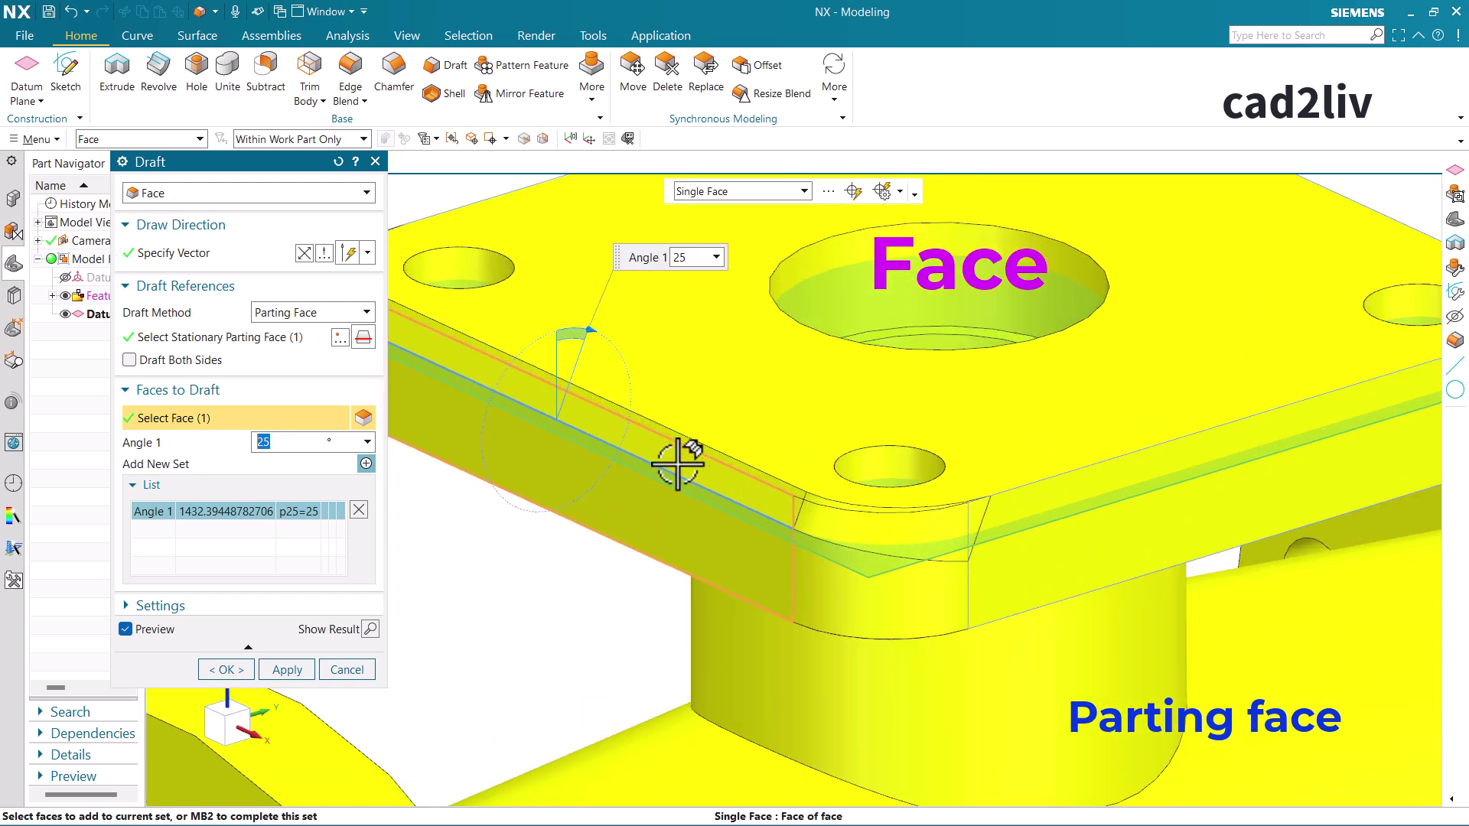
{"action": "mouse_move", "coordinate": [678, 463]}
{"action": "middle_mouse_down"}
{"action": "mouse_move", "coordinate": [633, 437]}
{"action": "mouse_move", "coordinate": [780, 433]}
{"action": "mouse_move", "coordinate": [681, 464]}
{"action": "middle_mouse_up"}
{"action": "key", "text": "F8"}
{"action": "scroll", "coordinate": [1148, 349], "scroll_direction": "down", "scroll_amount": 5}
{"action": "scroll", "coordinate": [728, 426], "scroll_direction": "up", "scroll_amount": 4}
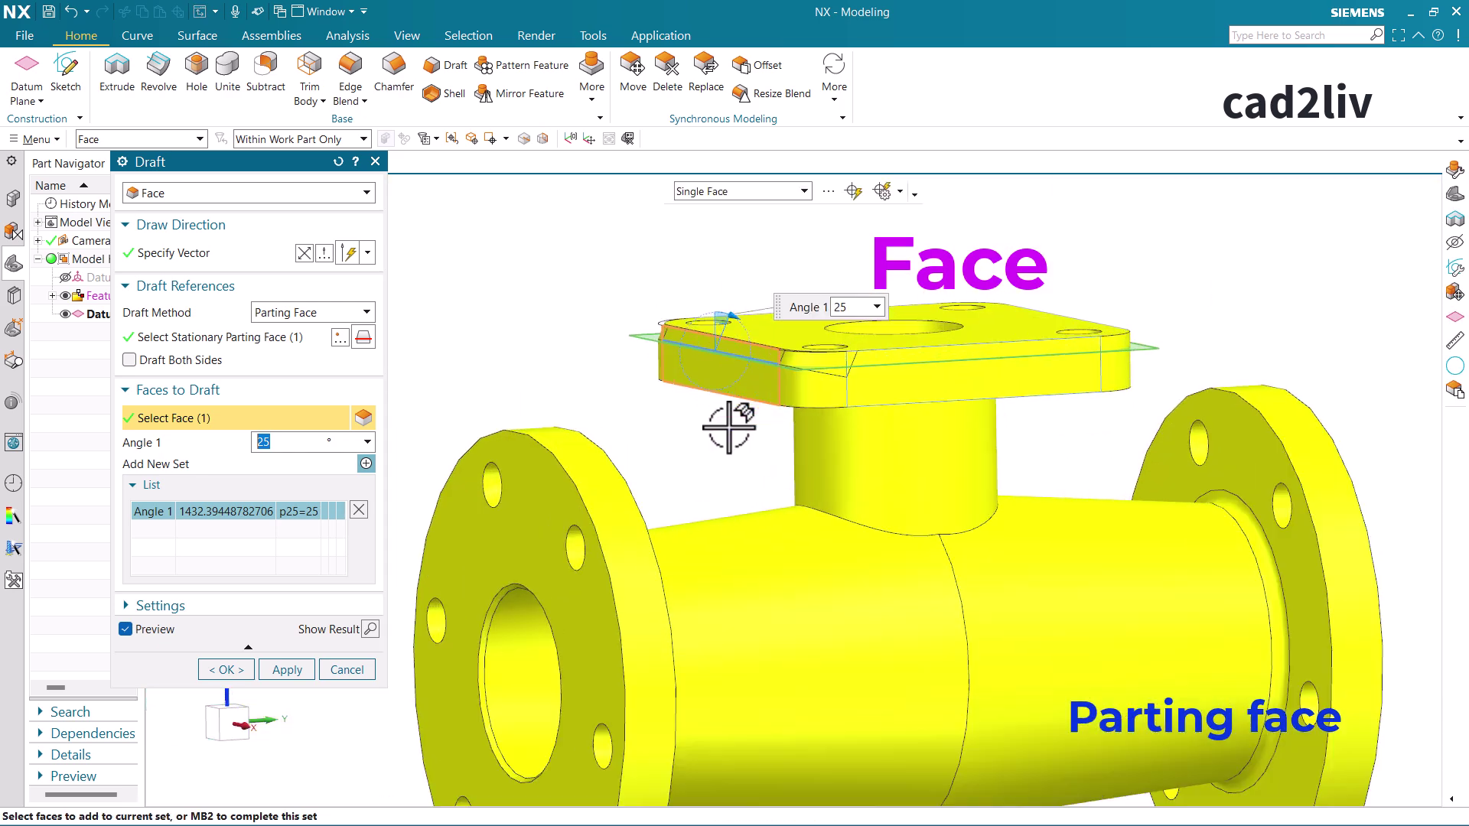
{"action": "middle_click_drag", "start_coordinate": [775, 438], "coordinate": [756, 422]}
{"action": "scroll", "coordinate": [780, 328], "scroll_direction": "up", "scroll_amount": 4}
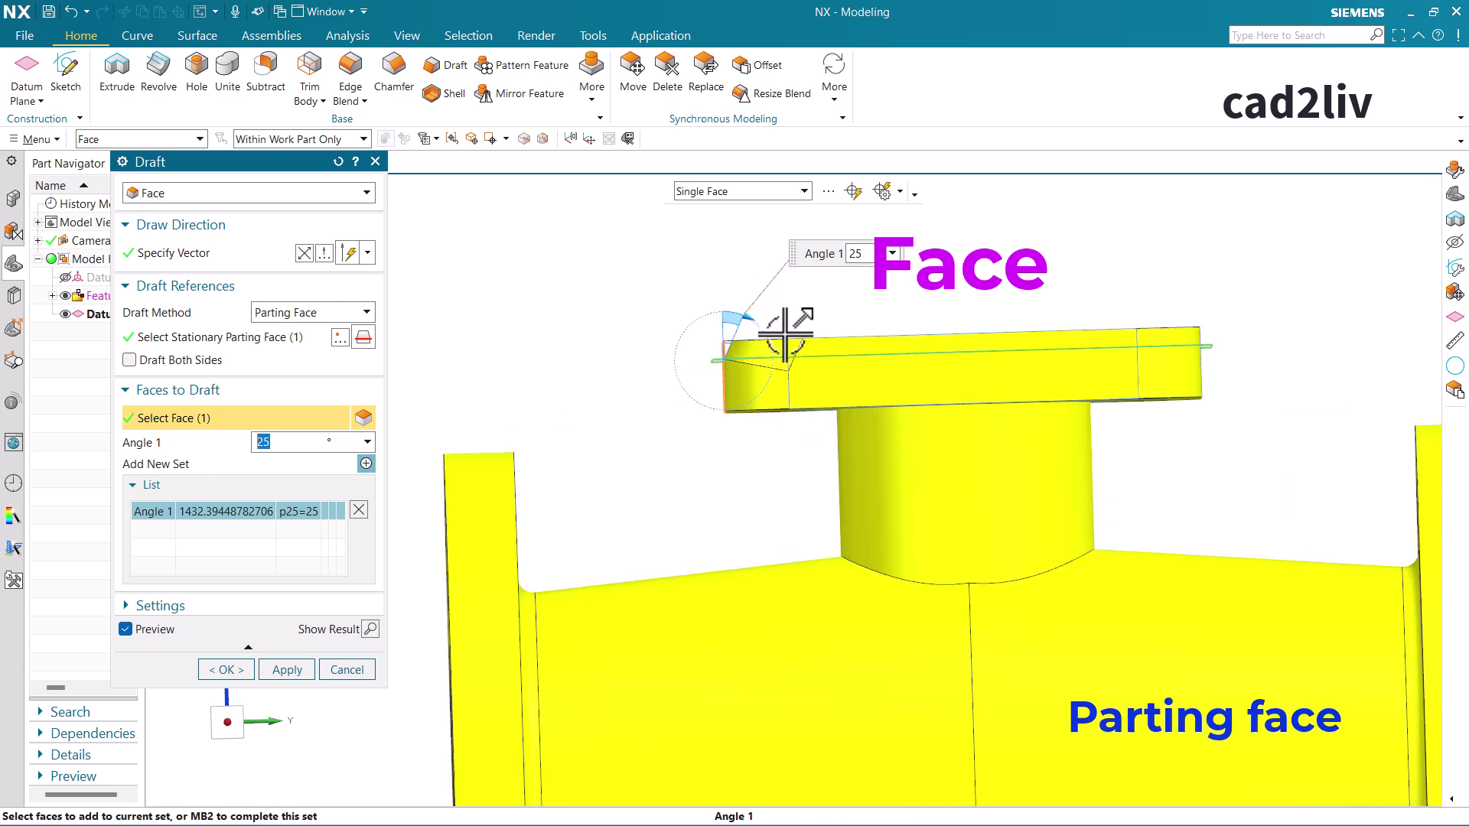
- Increase the draft angle of the flange's side face to 26° and further to 44°
{"action": "scroll", "coordinate": [673, 360], "scroll_direction": "up", "scroll_amount": 3}
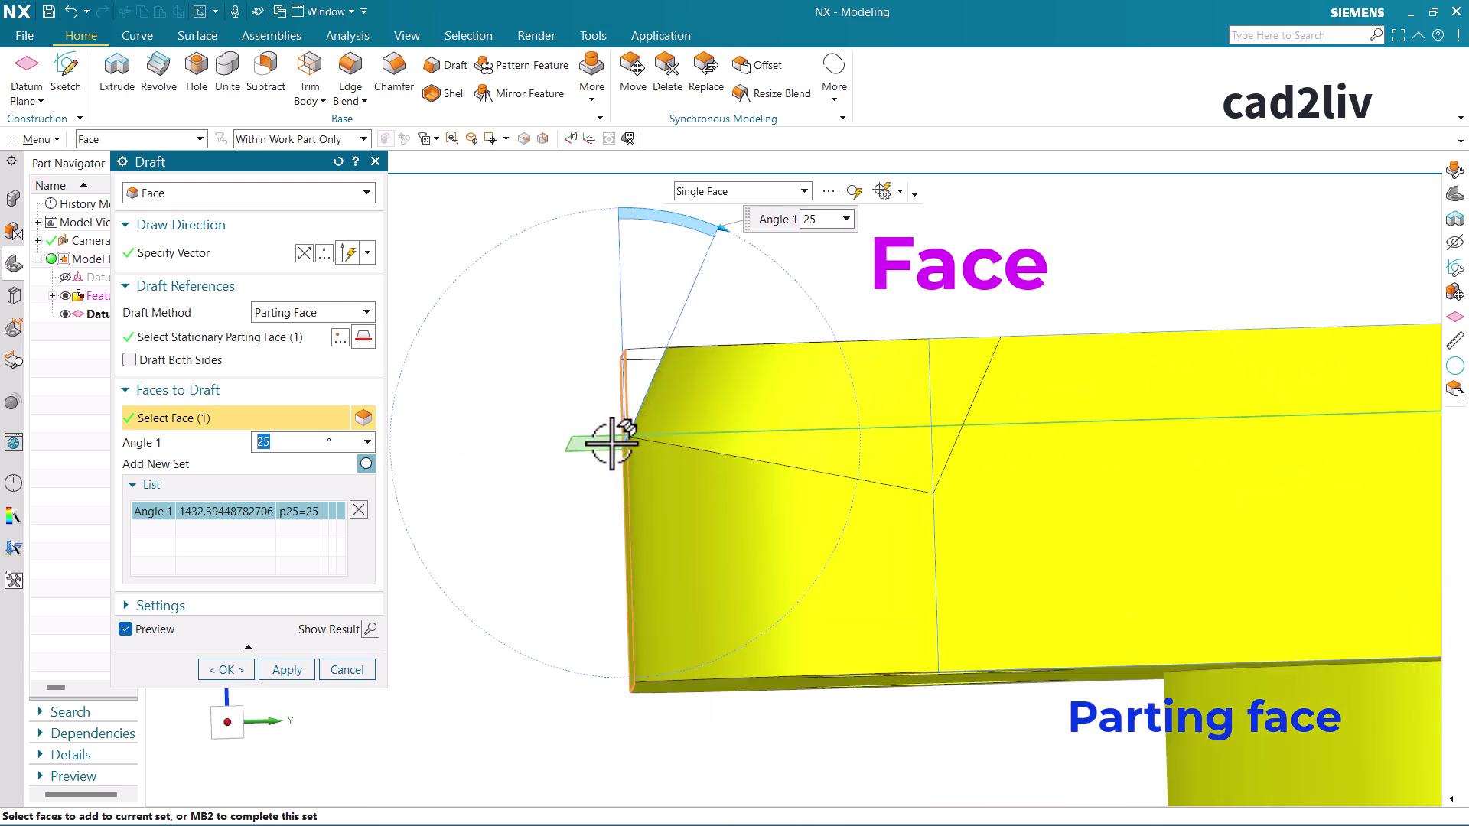
{"action": "middle_click_drag", "start_coordinate": [614, 447], "coordinate": [616, 449]}
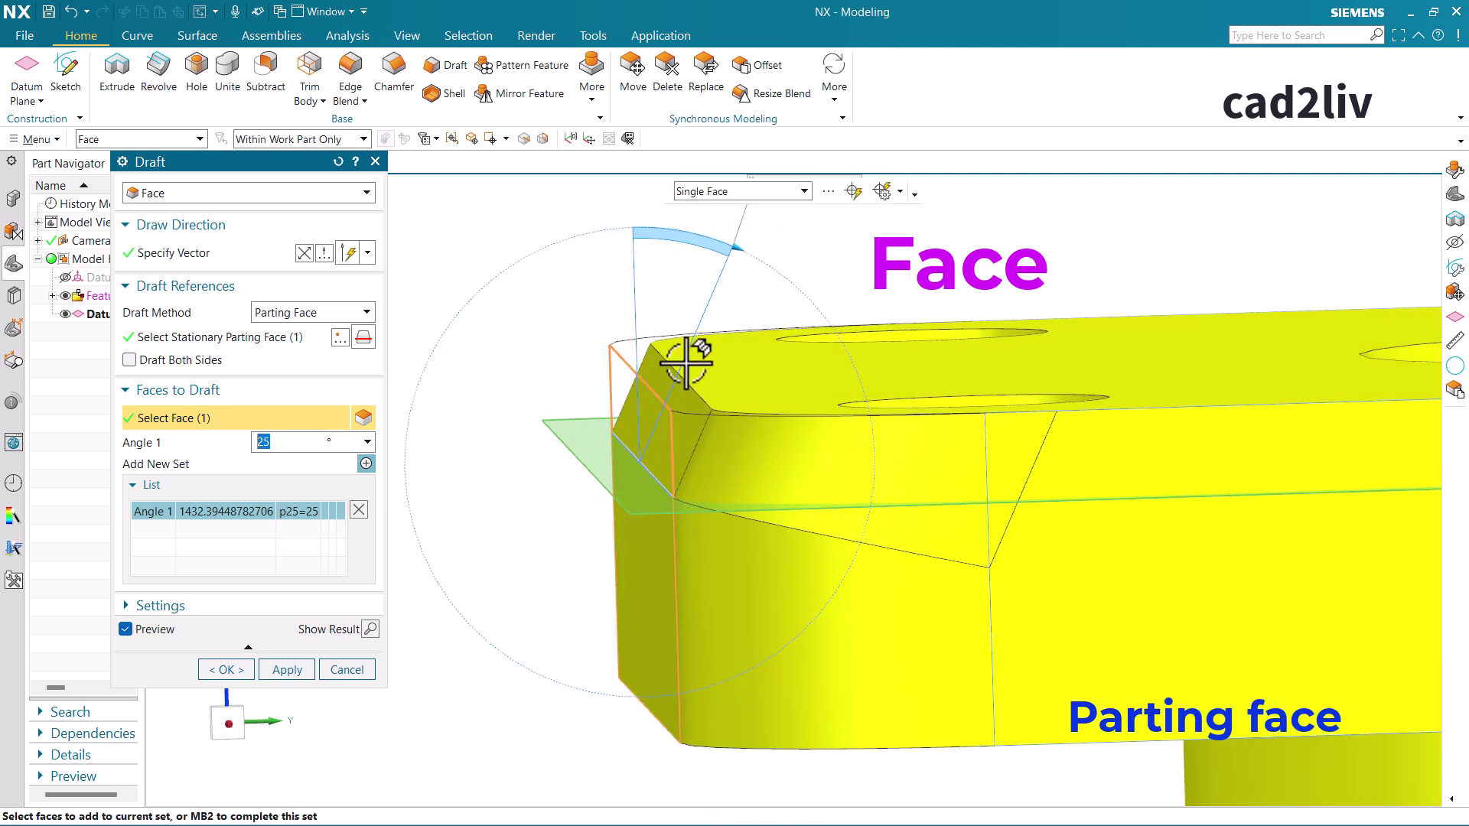
{"action": "mouse_move", "coordinate": [723, 258]}
{"action": "left_mouse_down"}
{"action": "mouse_move", "coordinate": [748, 229]}
{"action": "mouse_move", "coordinate": [847, 256]}
{"action": "mouse_move", "coordinate": [764, 276]}
{"action": "mouse_move", "coordinate": [776, 295]}
{"action": "mouse_move", "coordinate": [728, 278]}
{"action": "left_mouse_up"}
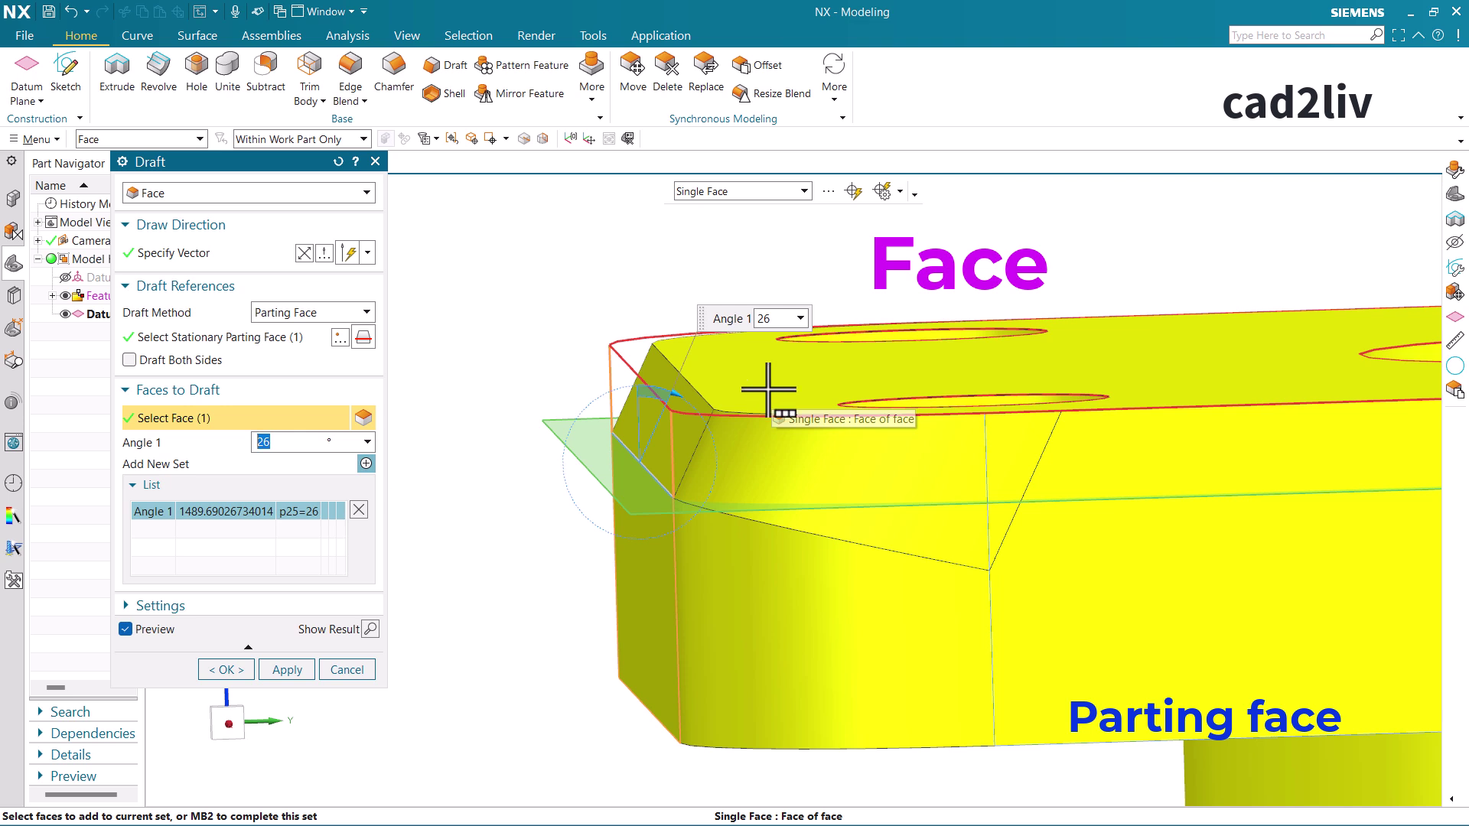
{"action": "left_click_drag", "start_coordinate": [675, 379], "coordinate": [609, 468]}
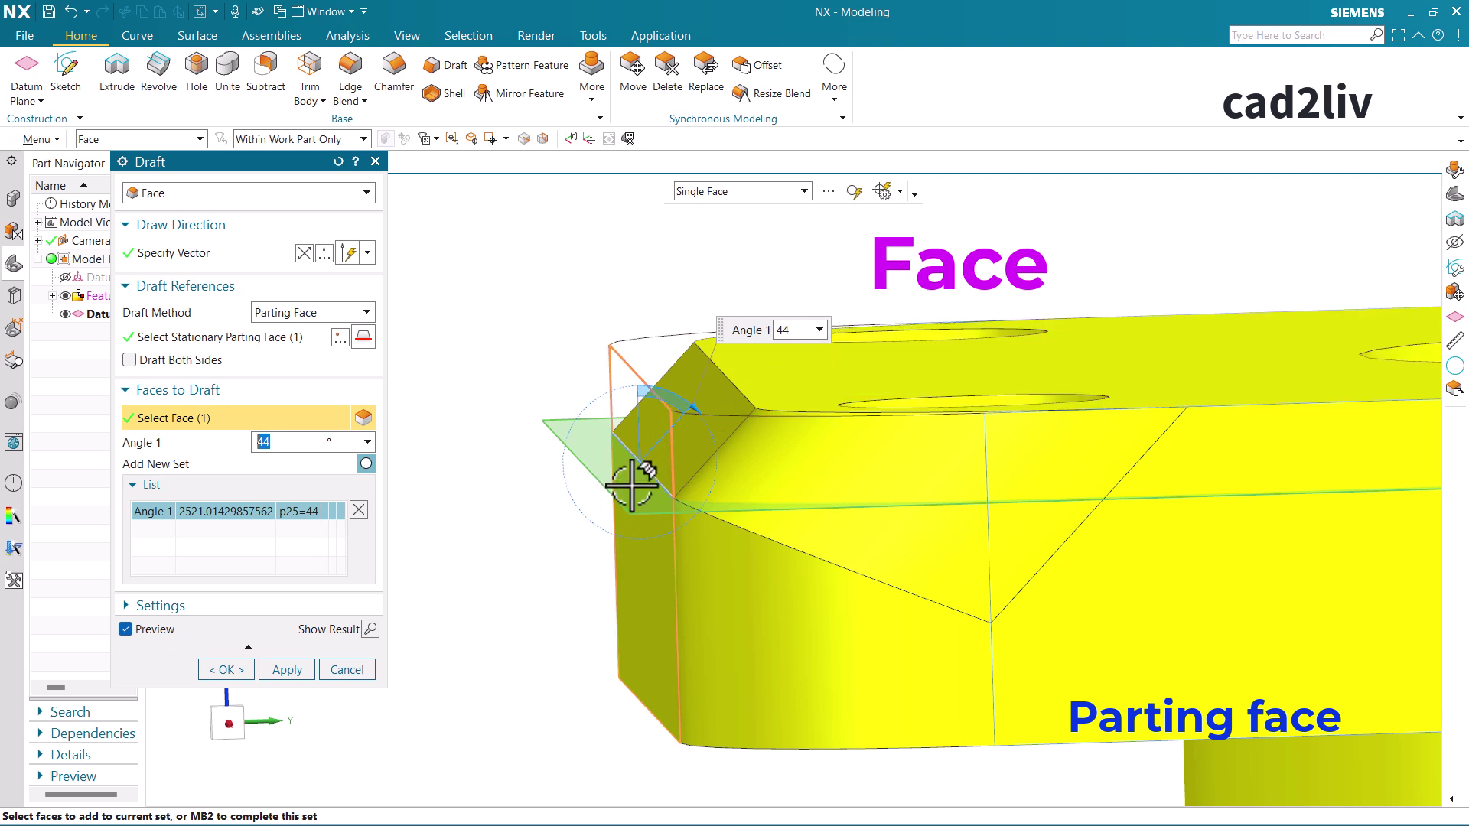
- Reset the Draft settings and set the draft method to Stationary and Parting Face
{"action": "left_click", "coordinate": [310, 314]}
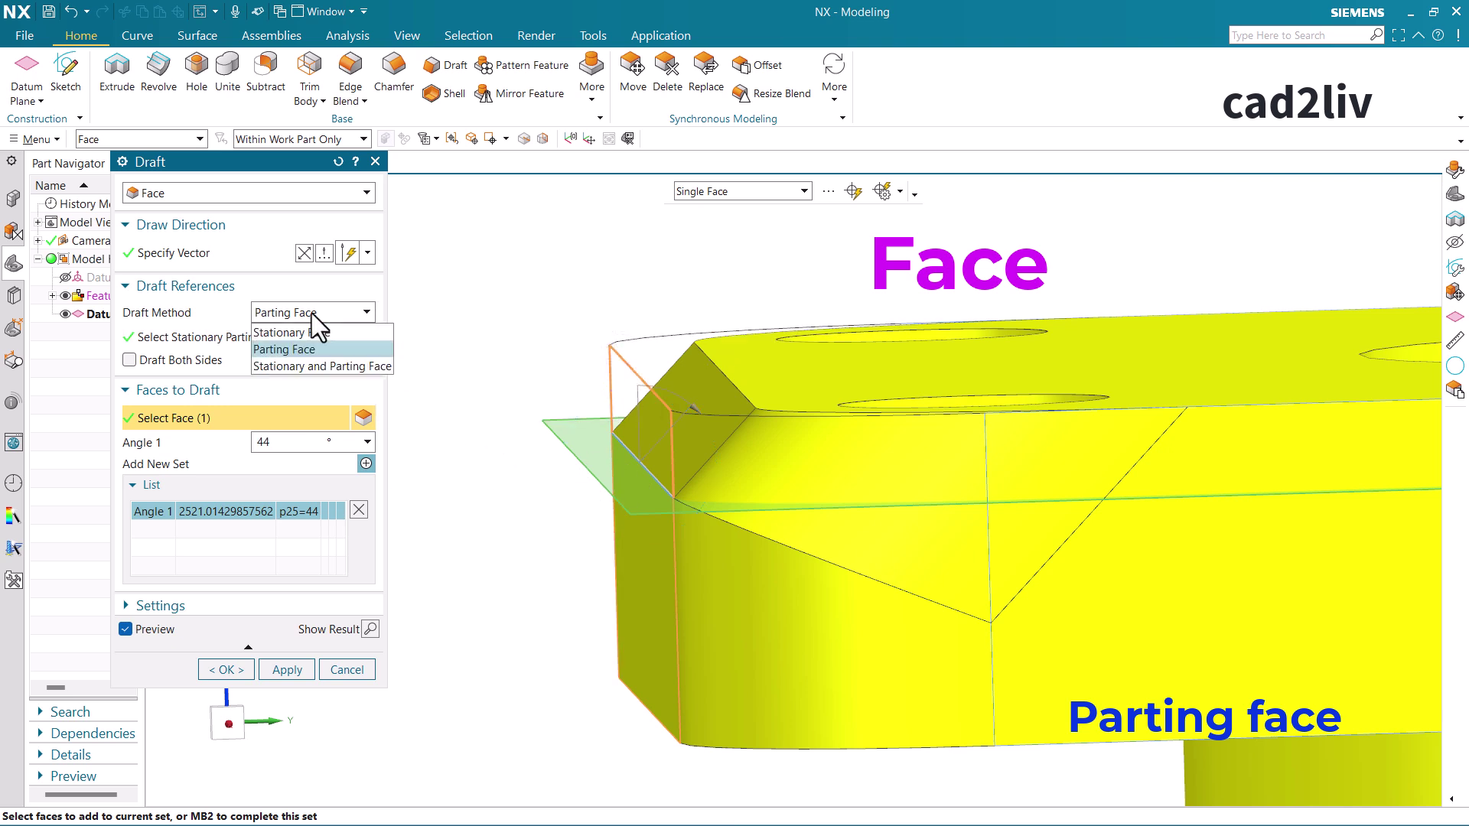
{"action": "left_click", "coordinate": [318, 369]}
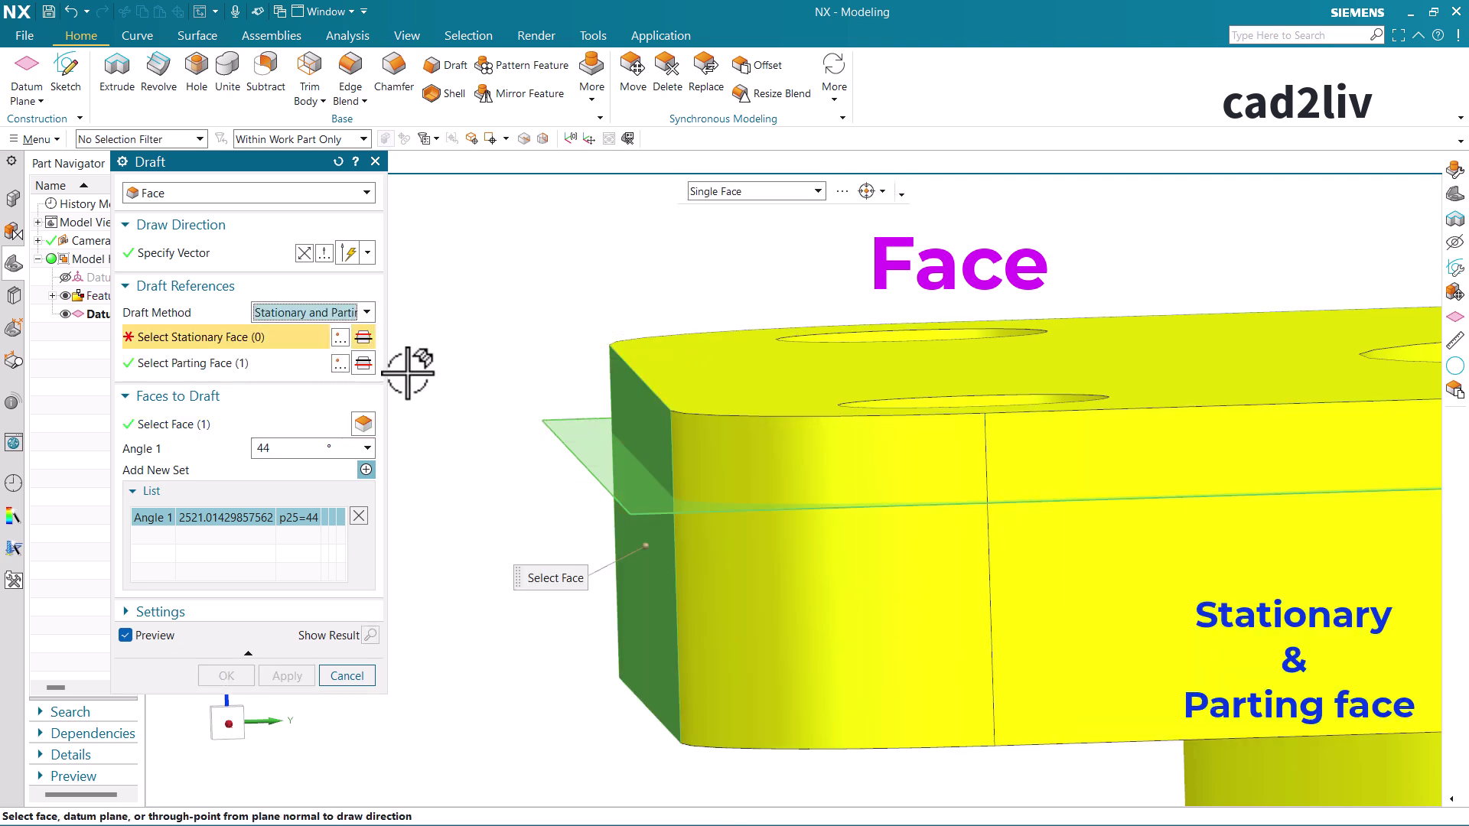
{"action": "scroll", "coordinate": [623, 353], "scroll_direction": "down", "scroll_amount": 2}
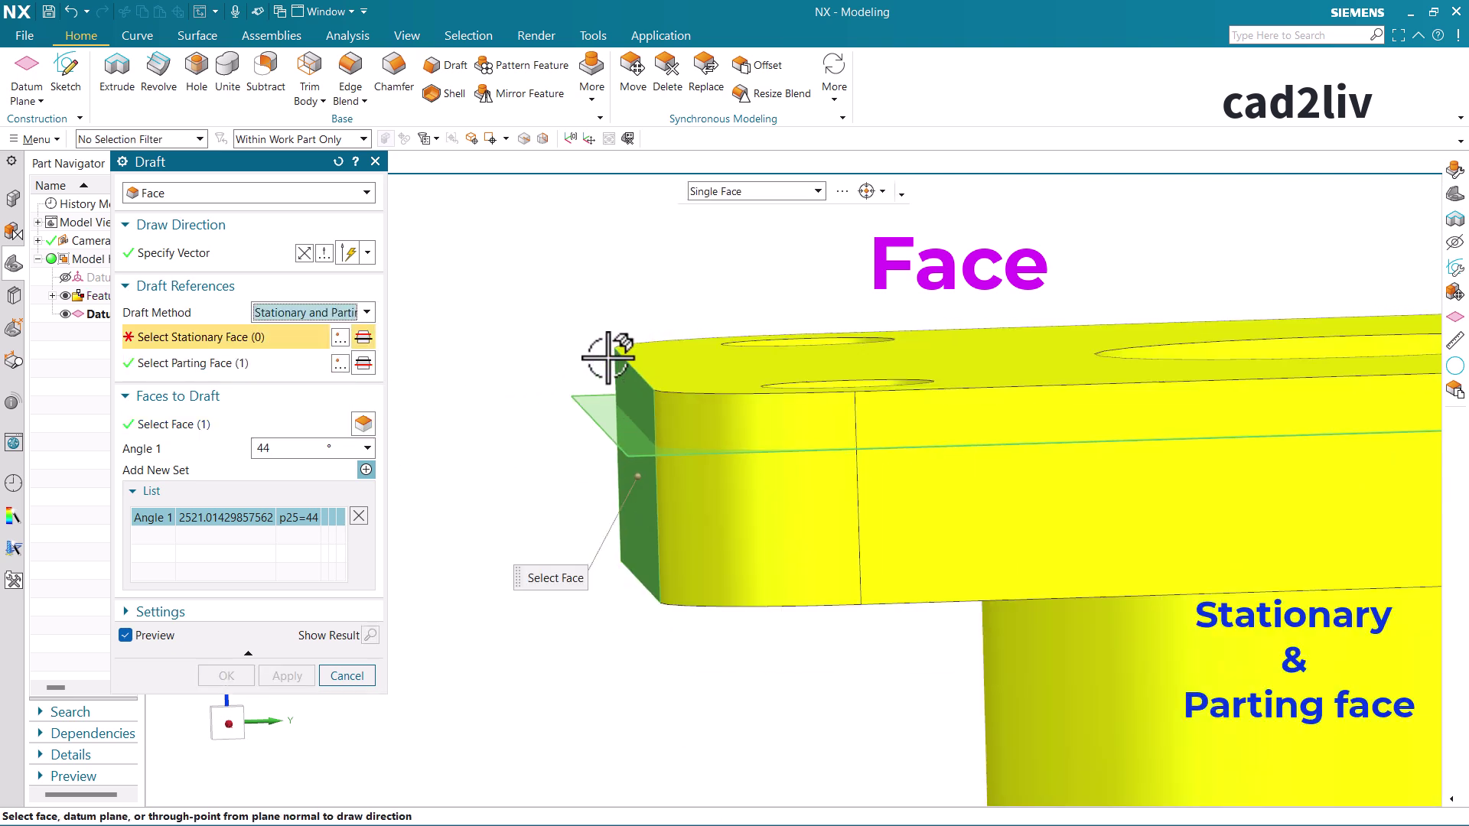
{"action": "left_click", "coordinate": [338, 162]}
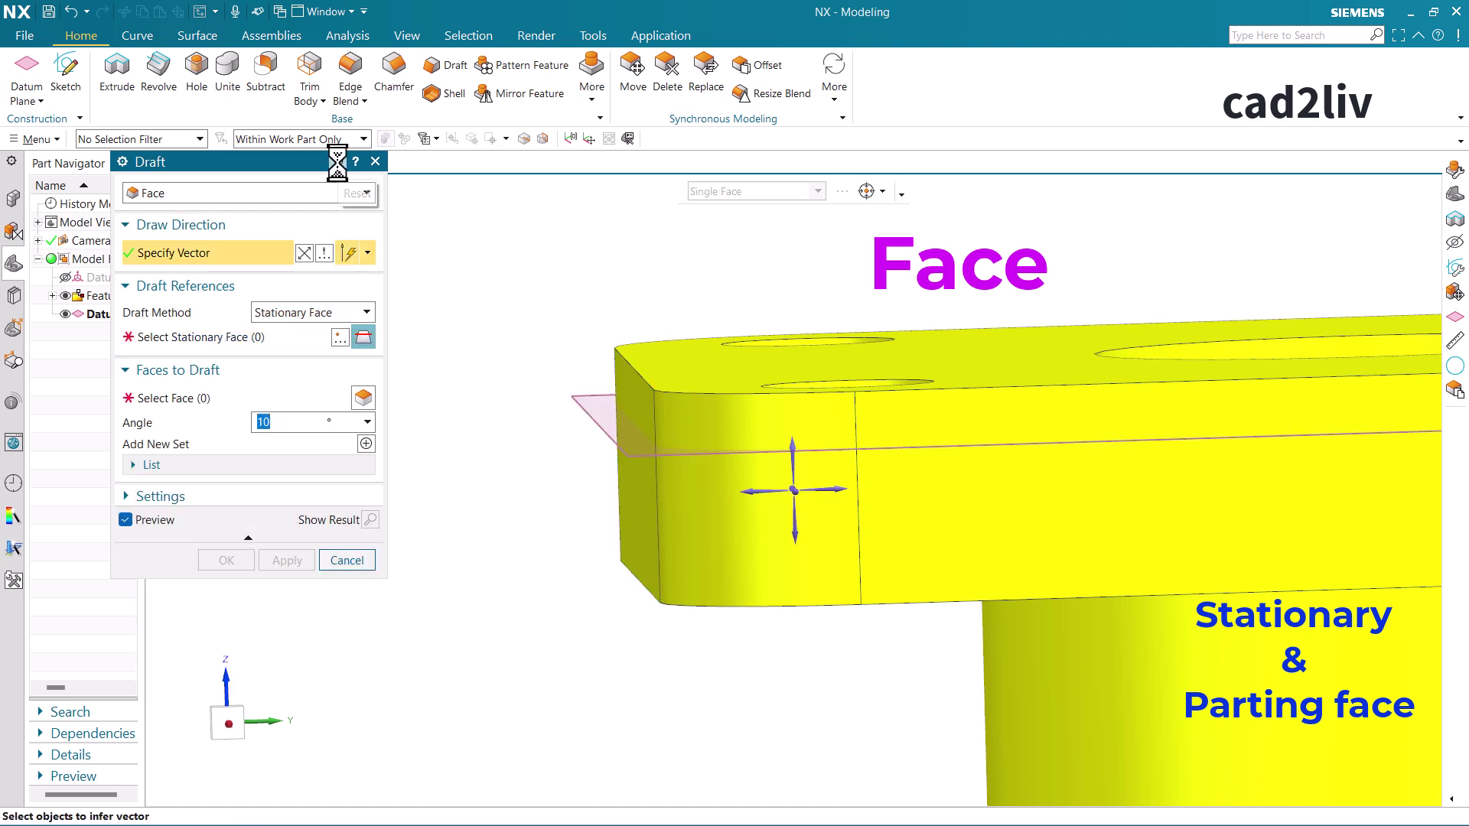
{"action": "left_click", "coordinate": [309, 313]}
{"action": "left_click", "coordinate": [314, 367]}
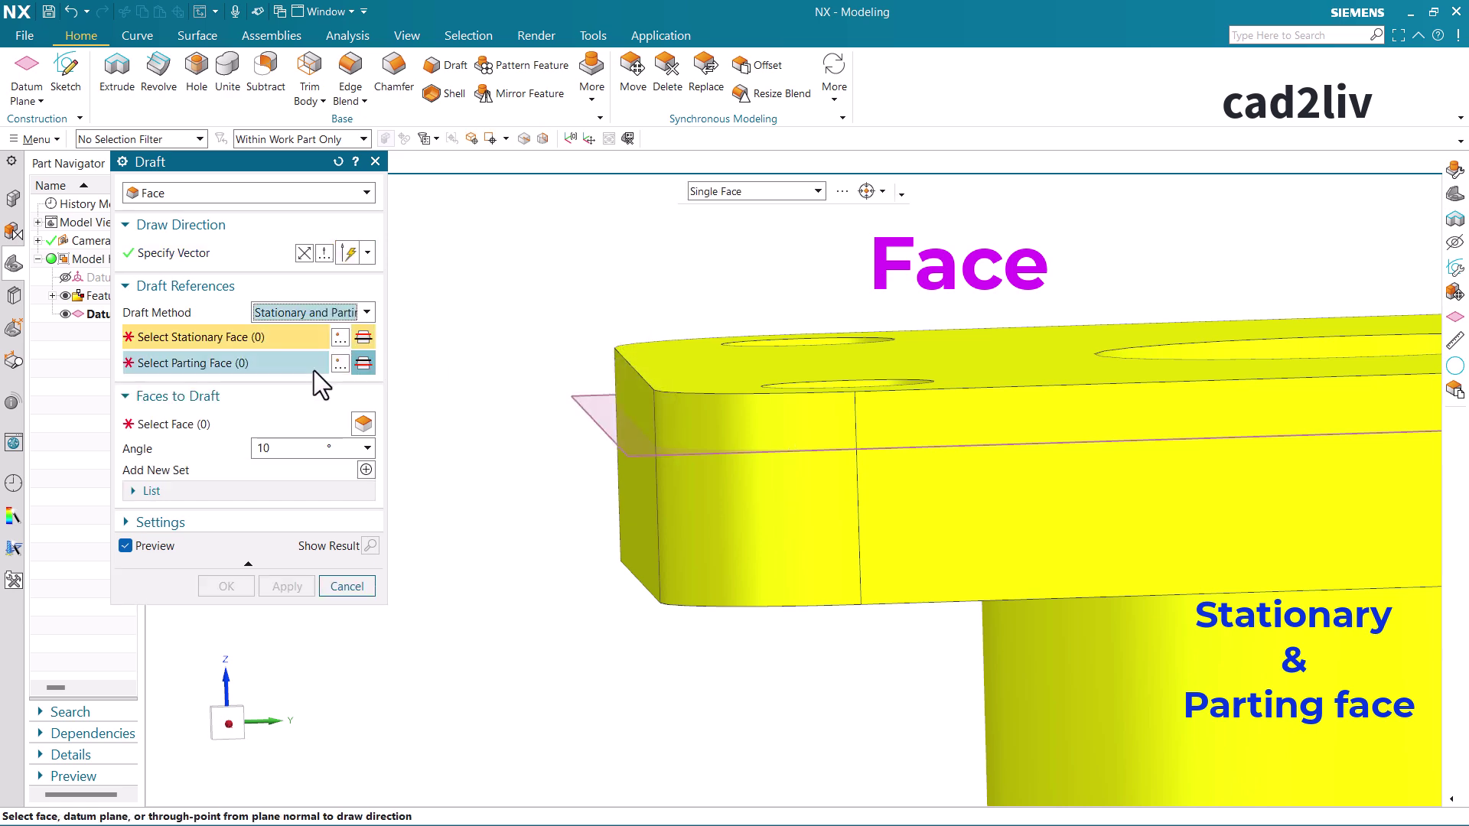
- Use the square flange's top face as the stationary face and the offset datum plane as the parting face
{"action": "scroll", "coordinate": [551, 369], "scroll_direction": "down", "scroll_amount": 3}
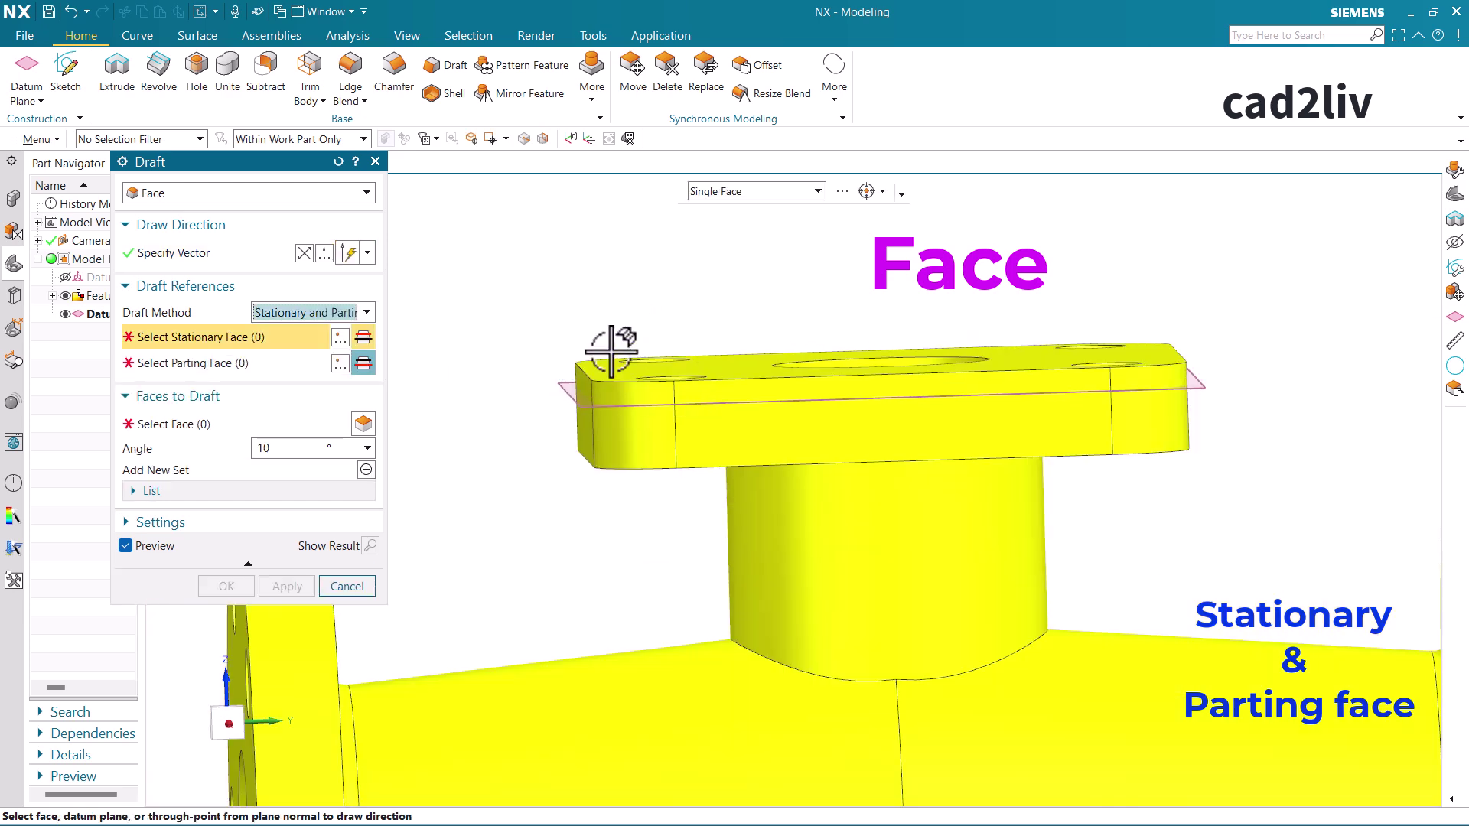
{"action": "scroll", "coordinate": [658, 338], "scroll_direction": "up", "scroll_amount": 1}
{"action": "scroll", "coordinate": [597, 352], "scroll_direction": "up", "scroll_amount": 1}
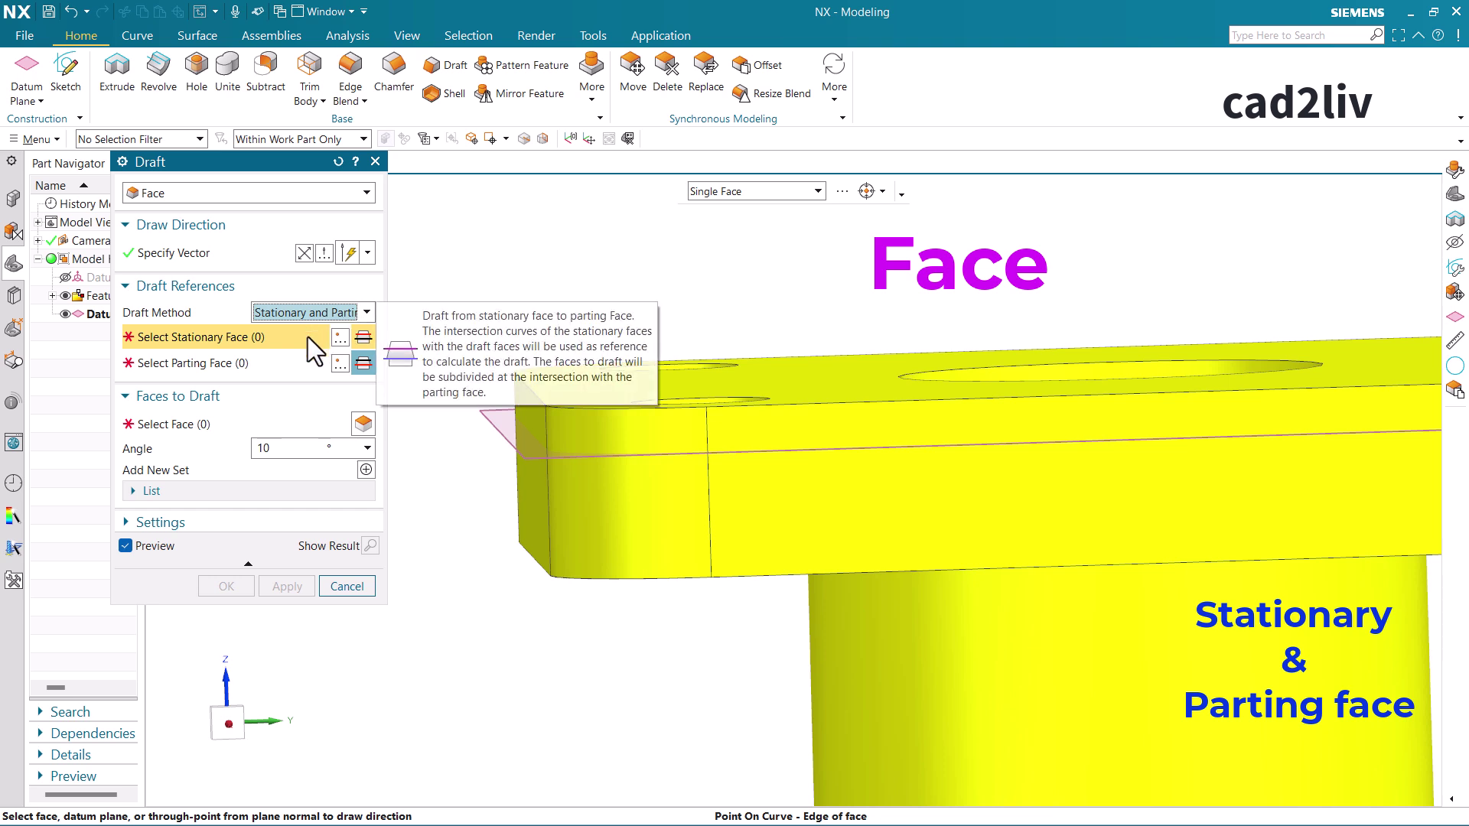
{"action": "left_click", "coordinate": [590, 392]}
{"action": "left_click", "coordinate": [264, 366]}
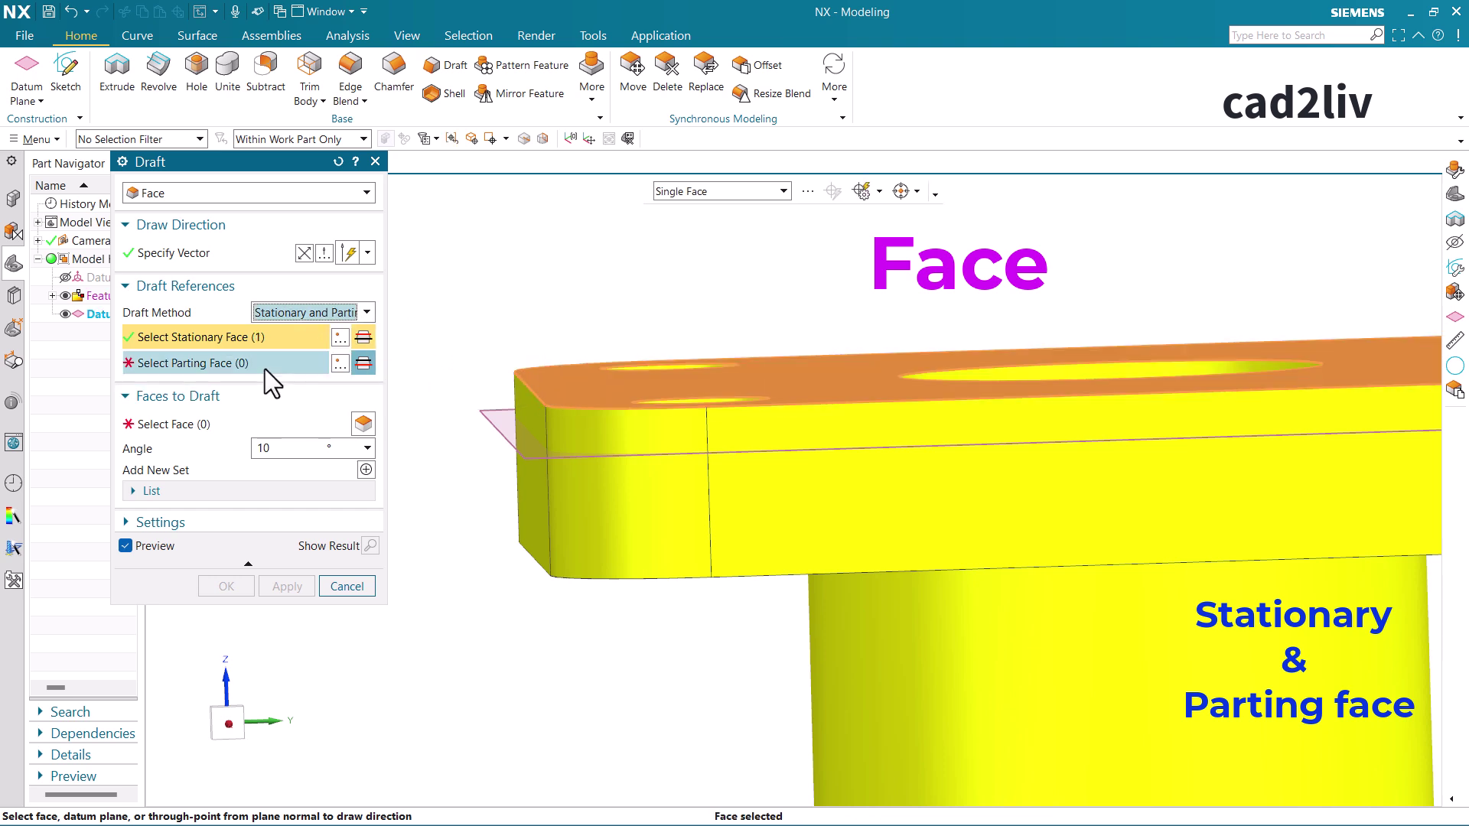
{"action": "left_click", "coordinate": [484, 413]}
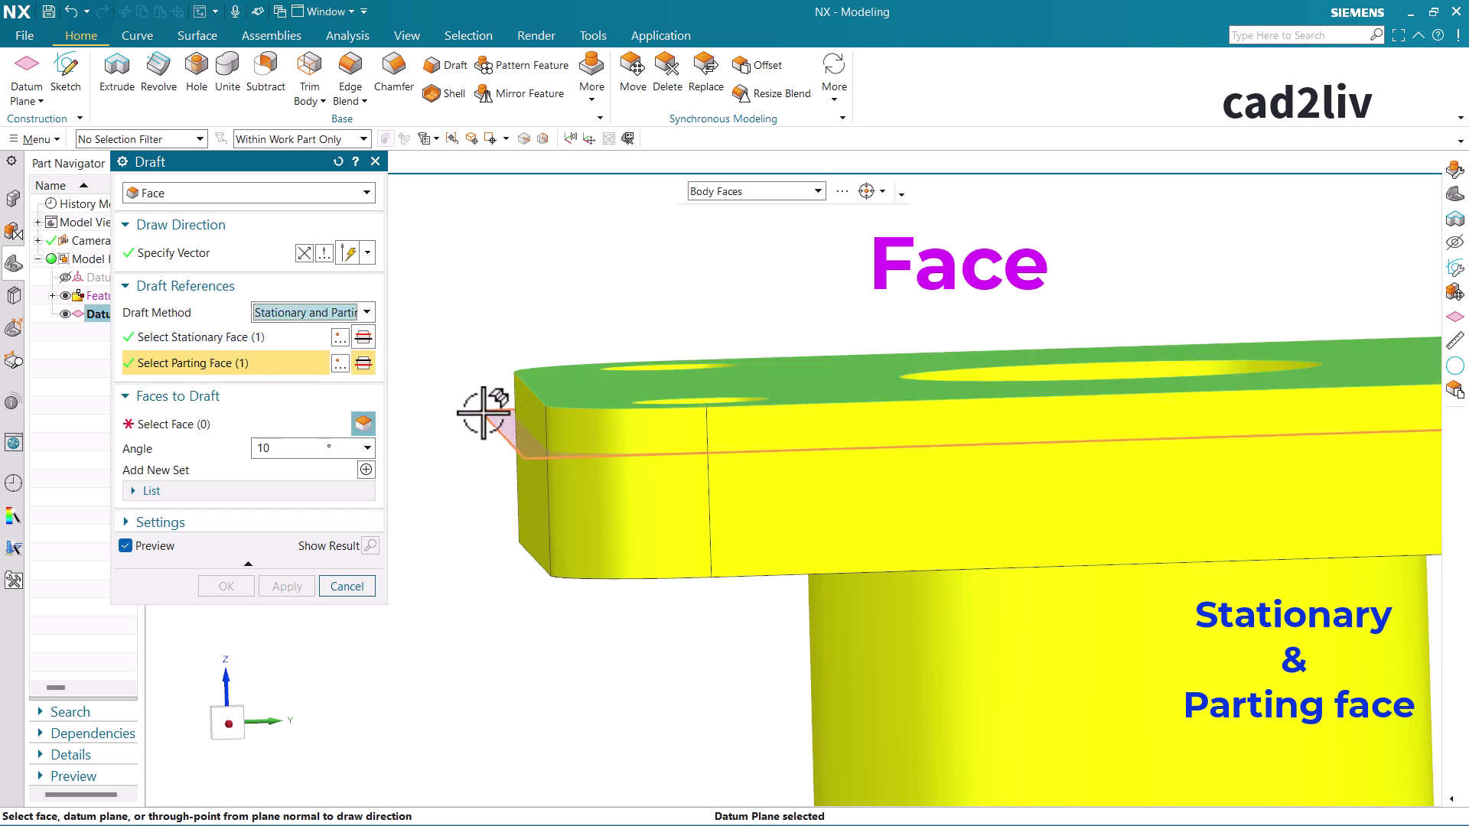
- Choose the tangent chain of side faces around the square flange as the faces to draft
{"action": "left_click", "coordinate": [245, 421]}
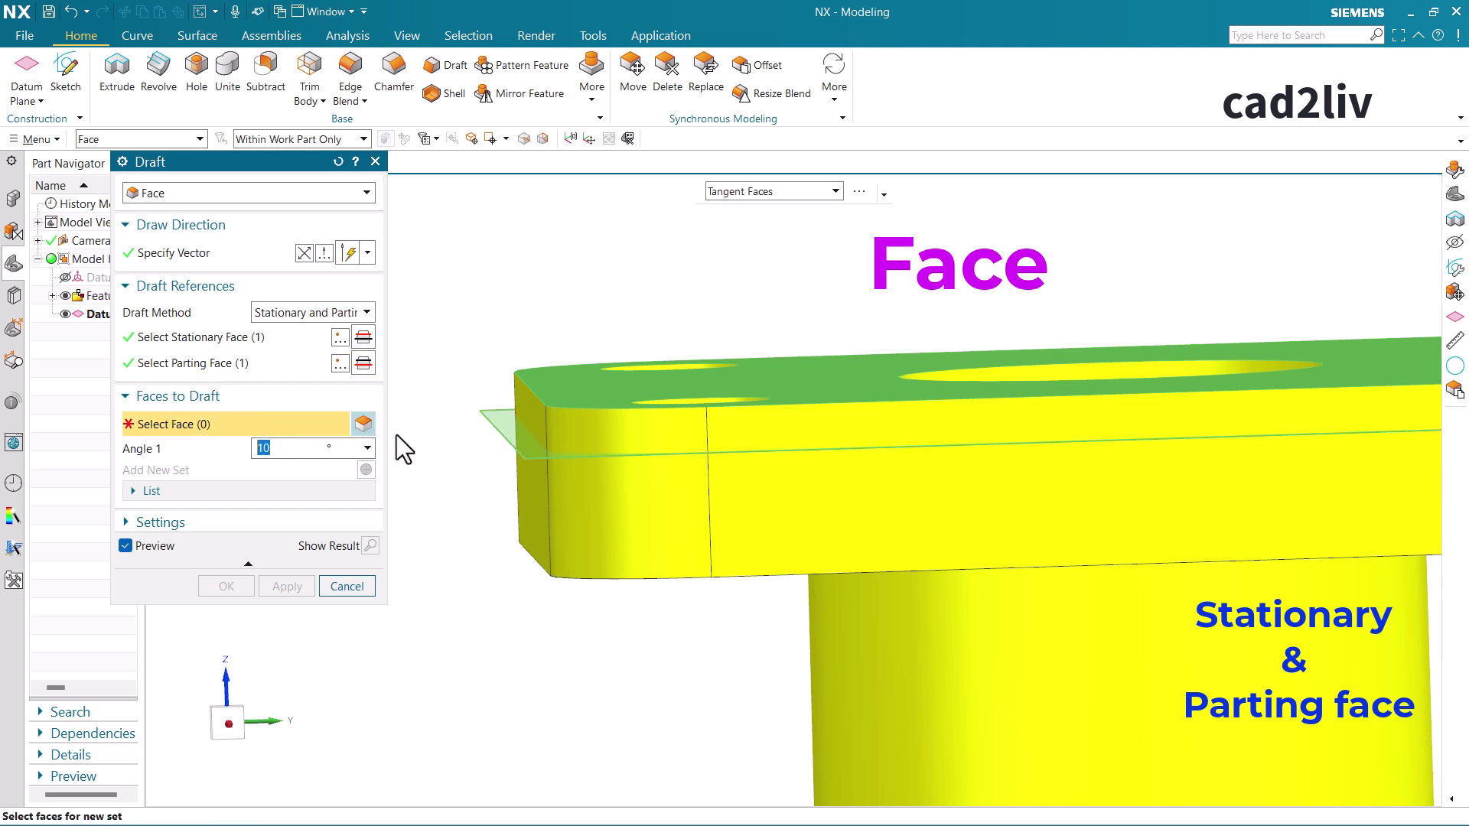
{"action": "left_click", "coordinate": [534, 418]}
{"action": "left_click", "coordinate": [1022, 318]}
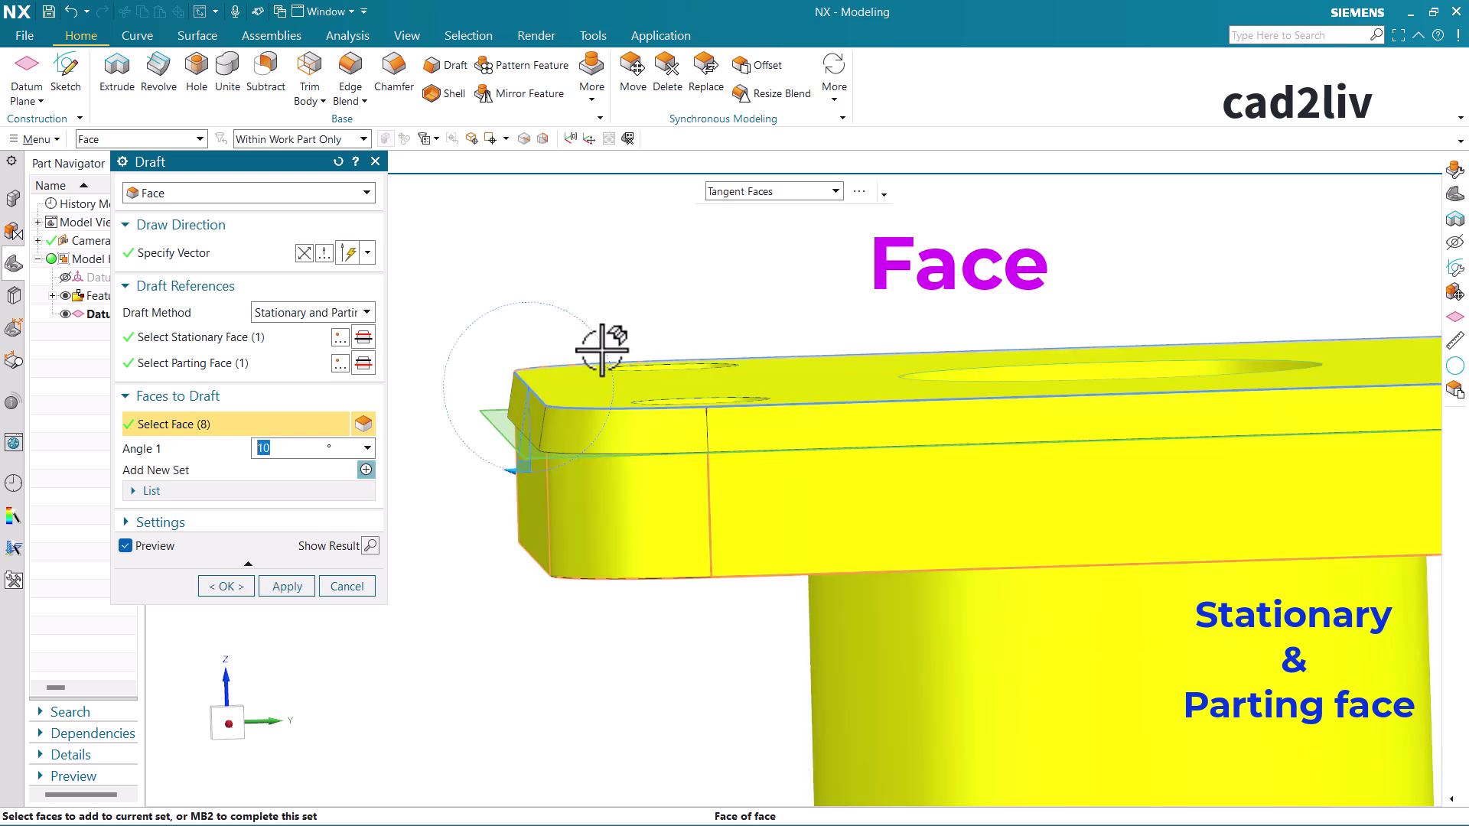
- Increase the draft angle to 22° and further to 34°, and create the draft on the square flange
{"action": "scroll", "coordinate": [535, 306], "scroll_direction": "down", "scroll_amount": 3}
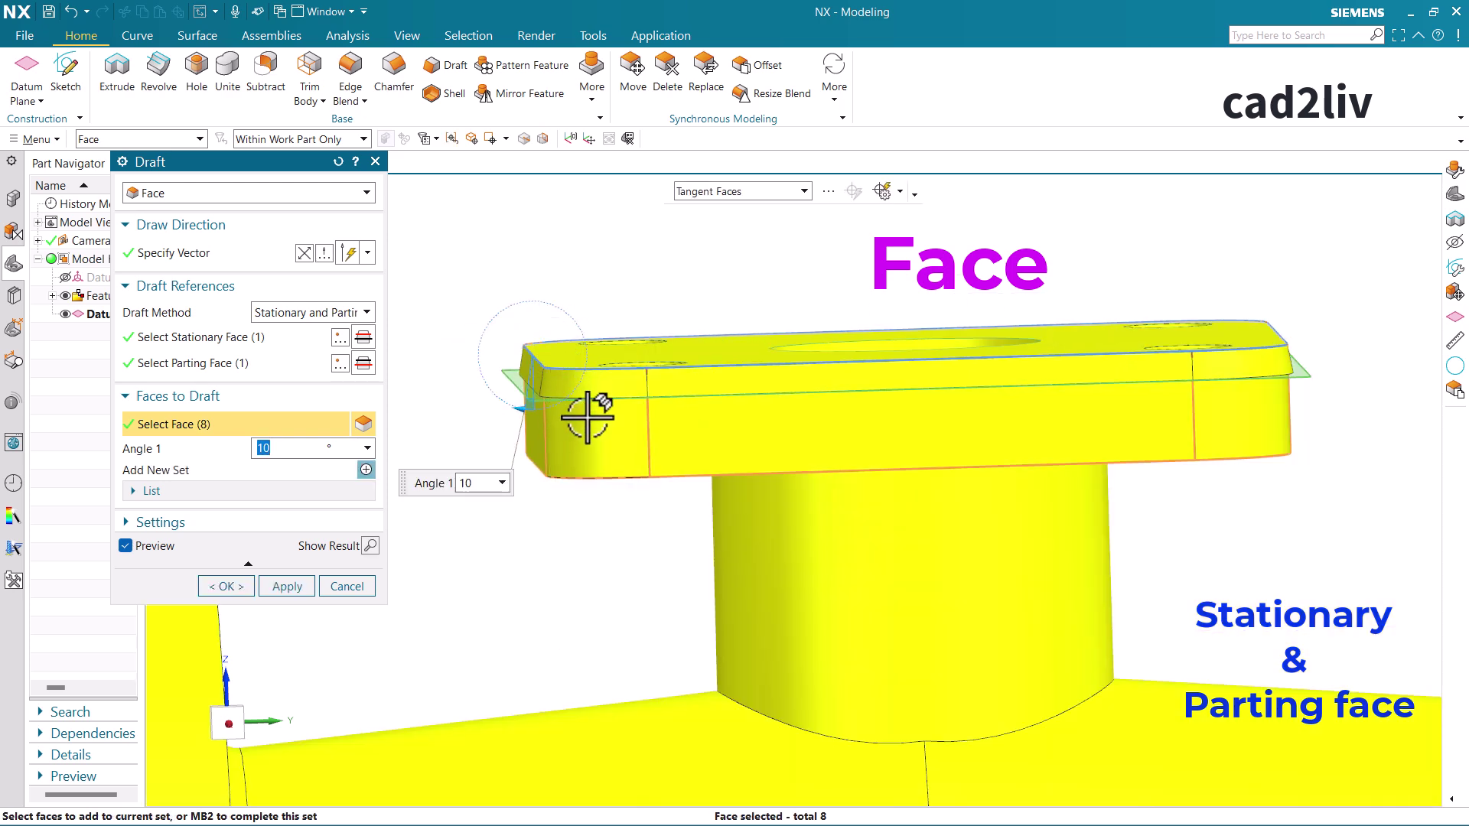
{"action": "scroll", "coordinate": [541, 432], "scroll_direction": "up", "scroll_amount": 3}
{"action": "scroll", "coordinate": [554, 390], "scroll_direction": "up", "scroll_amount": 2}
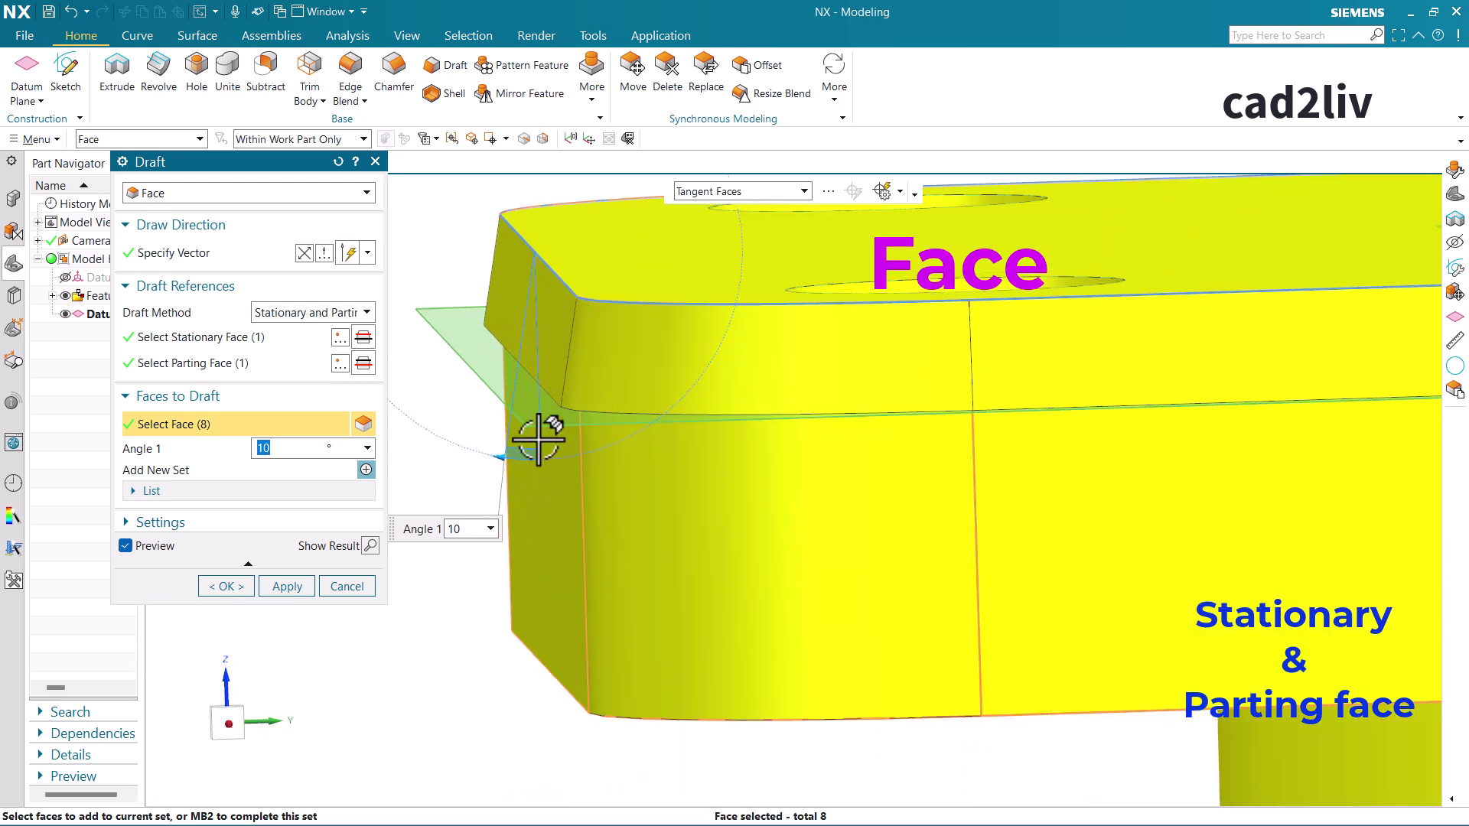
{"action": "left_click_drag", "start_coordinate": [494, 465], "coordinate": [450, 464]}
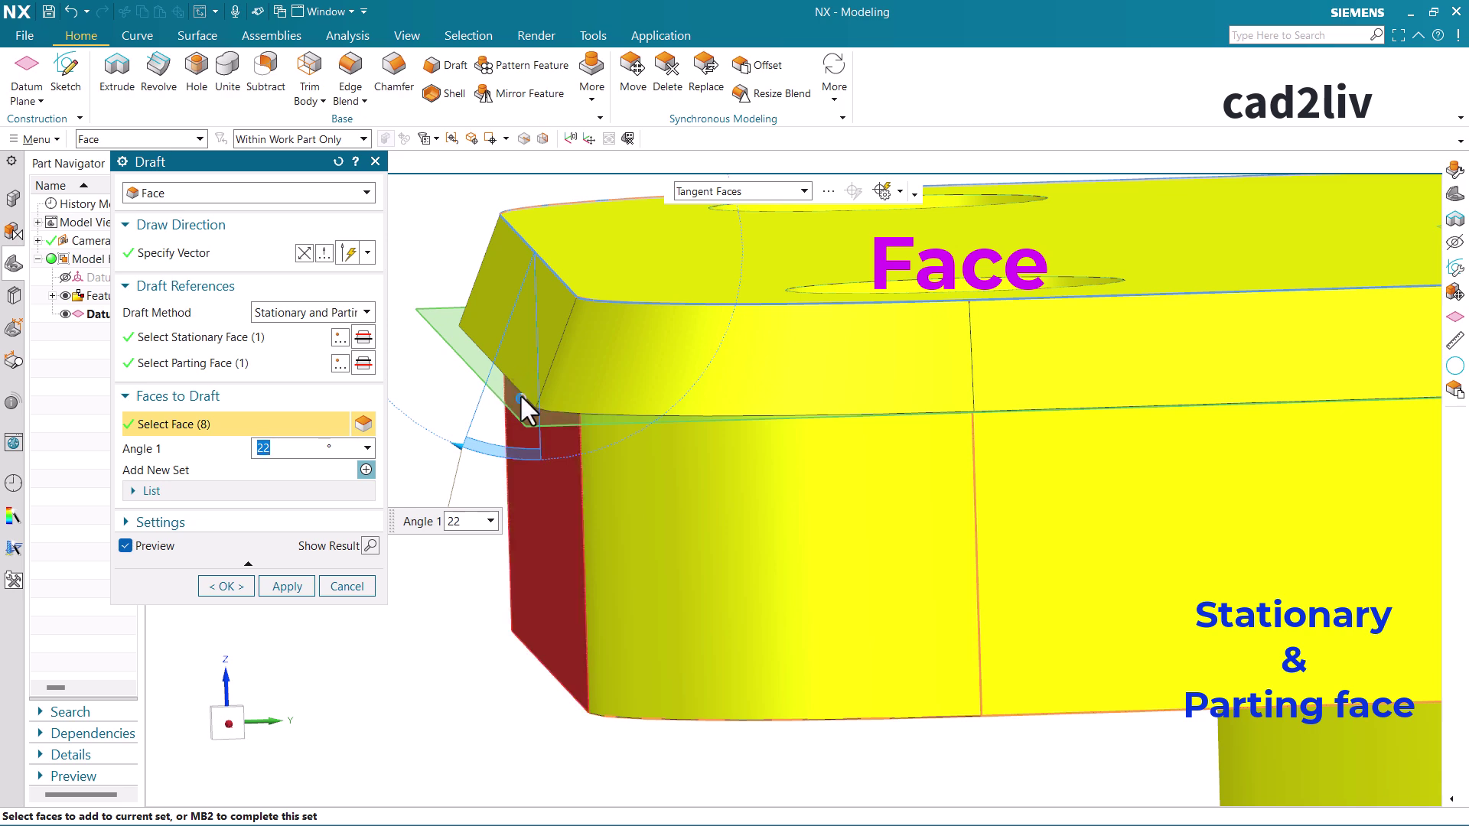
{"action": "mouse_move", "coordinate": [525, 411]}
{"action": "middle_mouse_down"}
{"action": "mouse_move", "coordinate": [515, 358]}
{"action": "mouse_move", "coordinate": [537, 393]}
{"action": "mouse_move", "coordinate": [525, 387]}
{"action": "mouse_move", "coordinate": [525, 420]}
{"action": "middle_mouse_up"}
{"action": "left_click_drag", "start_coordinate": [508, 459], "coordinate": [476, 456]}
{"action": "scroll", "coordinate": [511, 362], "scroll_direction": "down", "scroll_amount": 7}
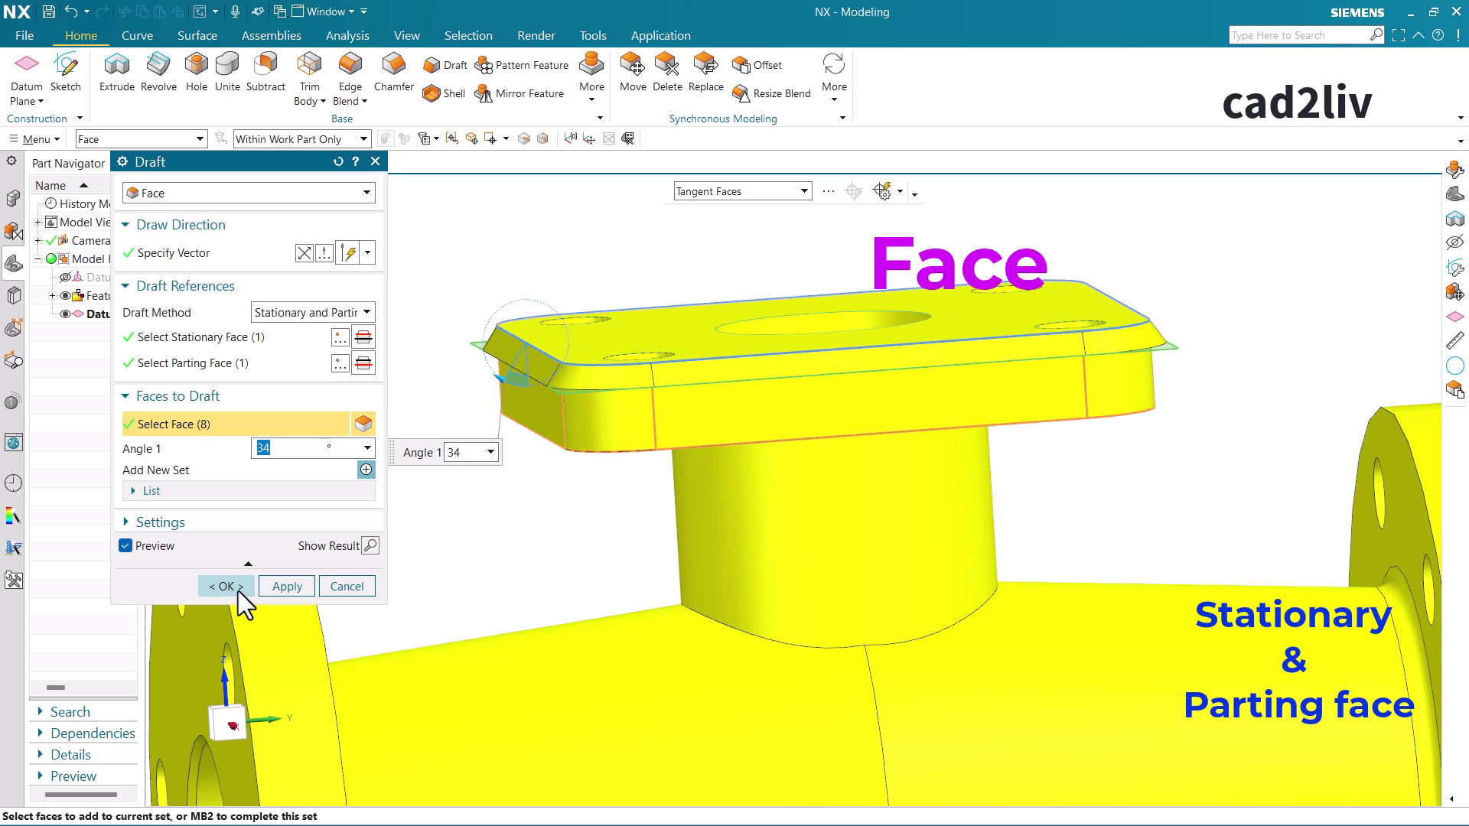
{"action": "left_click", "coordinate": [238, 591]}
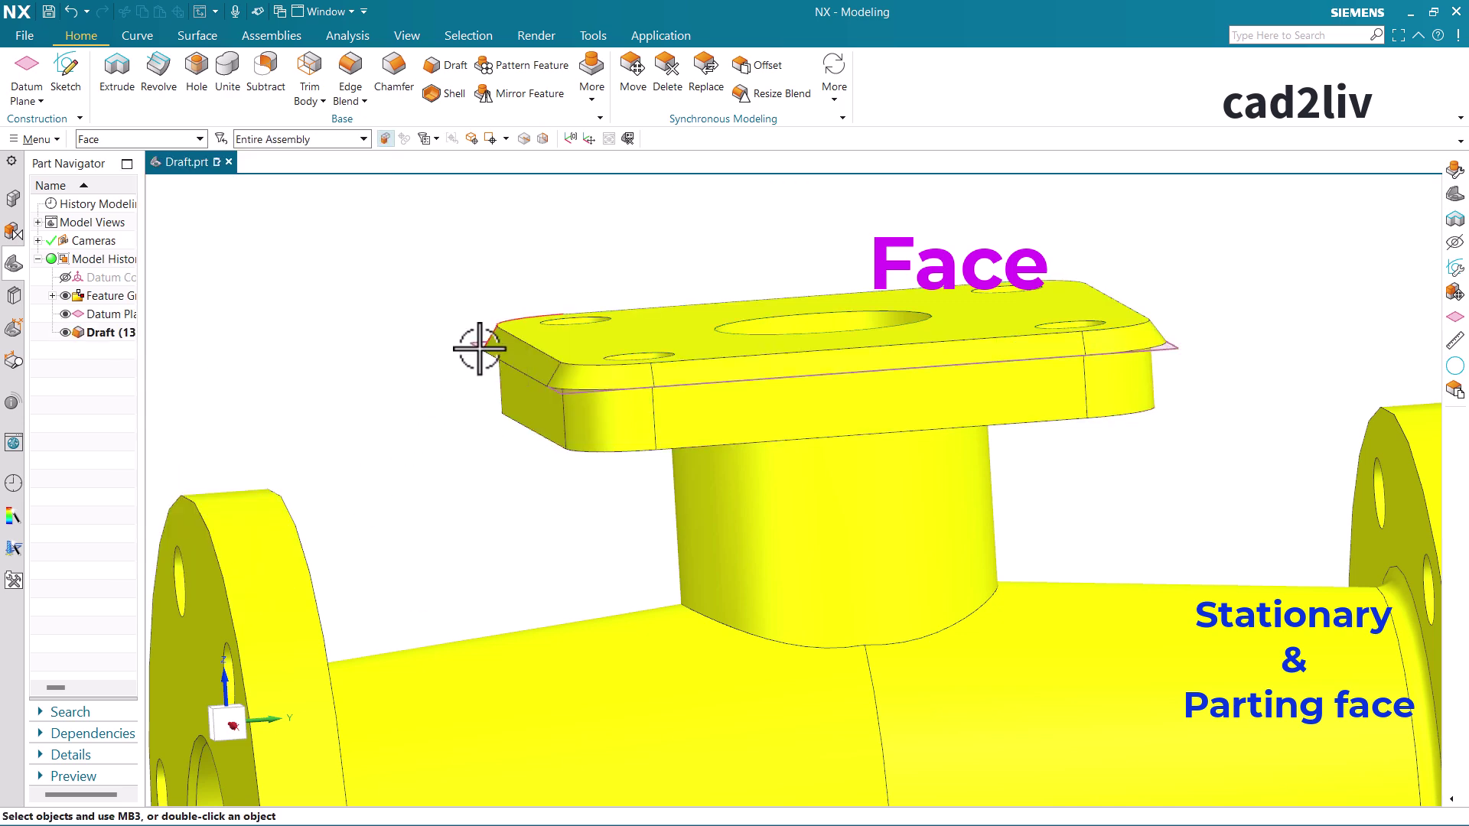
- Set the selection filter to No Selection Filter and hide the datum plane crossing the square flange
{"action": "scroll", "coordinate": [481, 337], "scroll_direction": "down", "scroll_amount": 3}
{"action": "scroll", "coordinate": [480, 317], "scroll_direction": "up", "scroll_amount": 8}
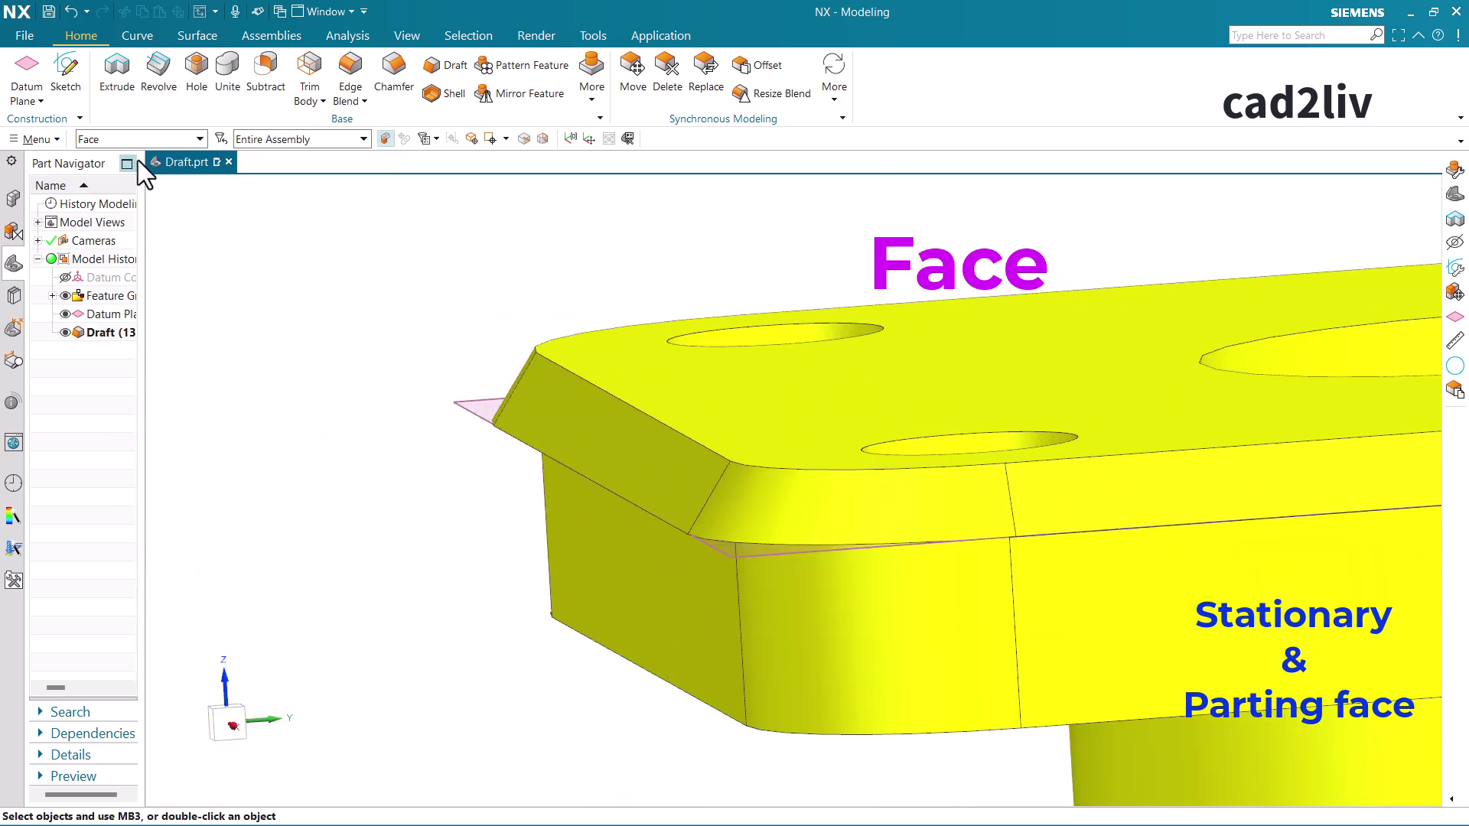
{"action": "left_click", "coordinate": [138, 142]}
{"action": "left_click", "coordinate": [144, 160]}
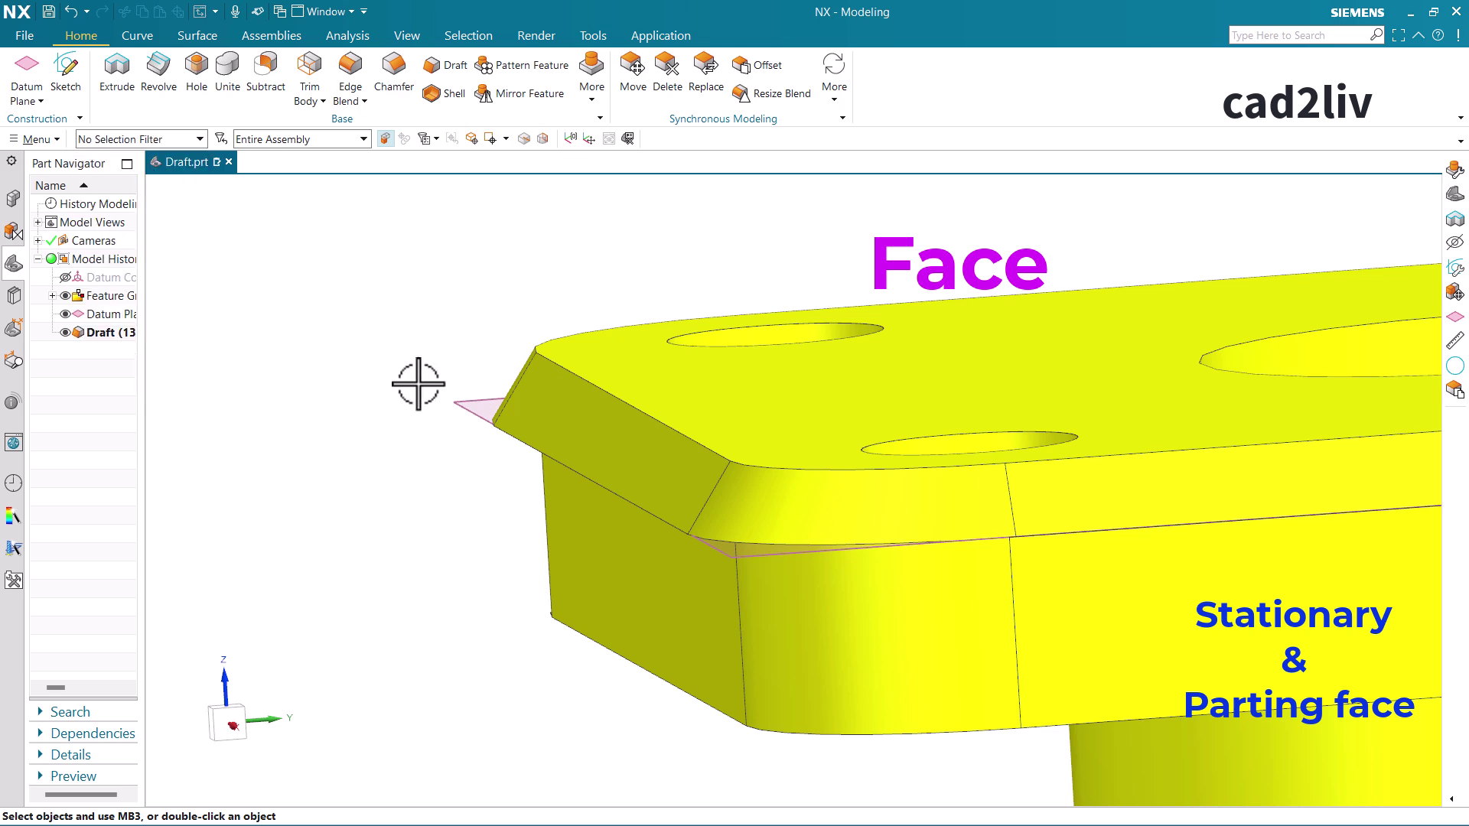
{"action": "left_click", "coordinate": [478, 402]}
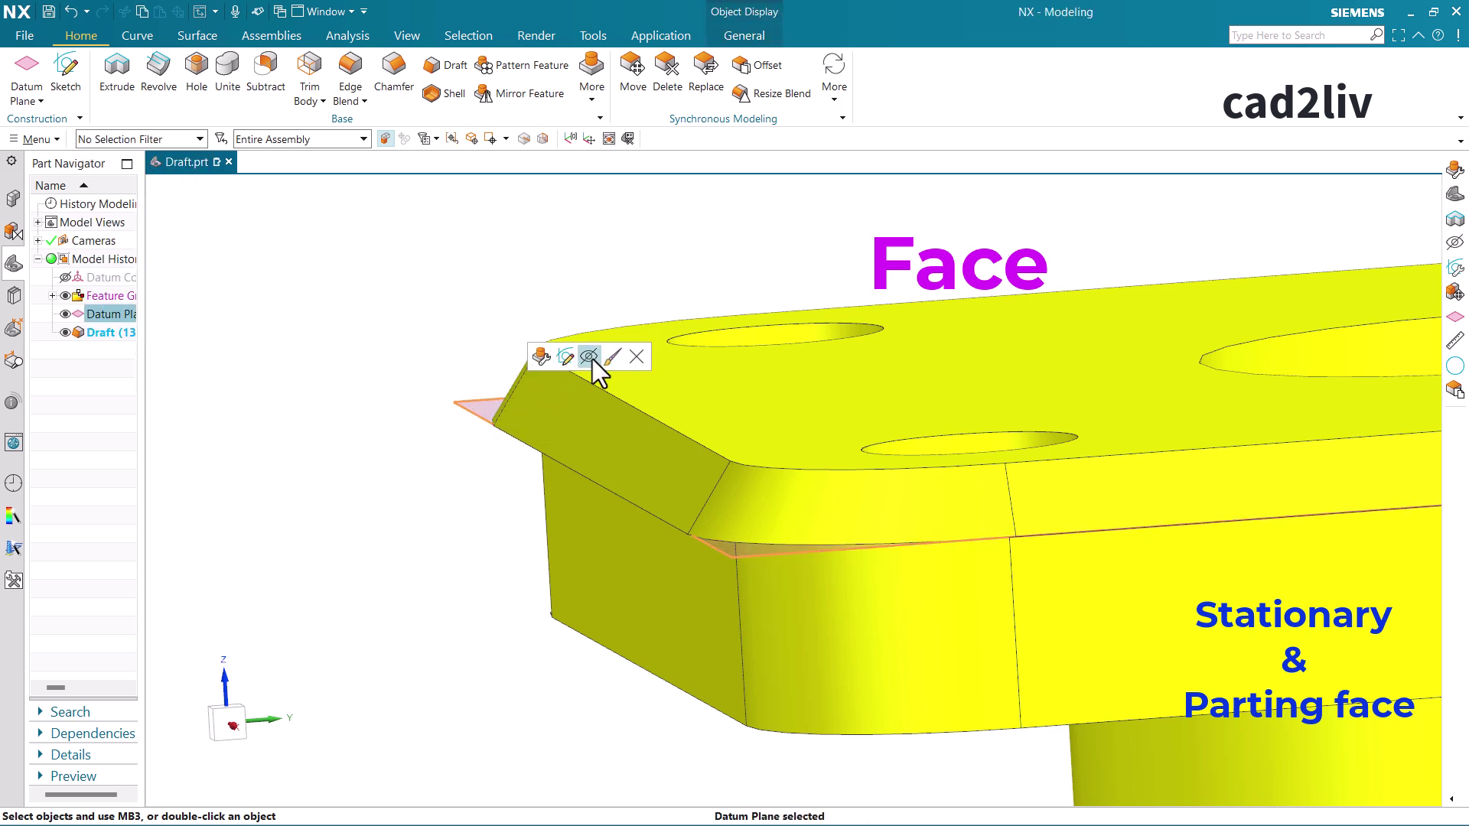
{"action": "left_click", "coordinate": [589, 357]}
{"action": "middle_click_drag", "start_coordinate": [566, 410], "coordinate": [820, 436]}
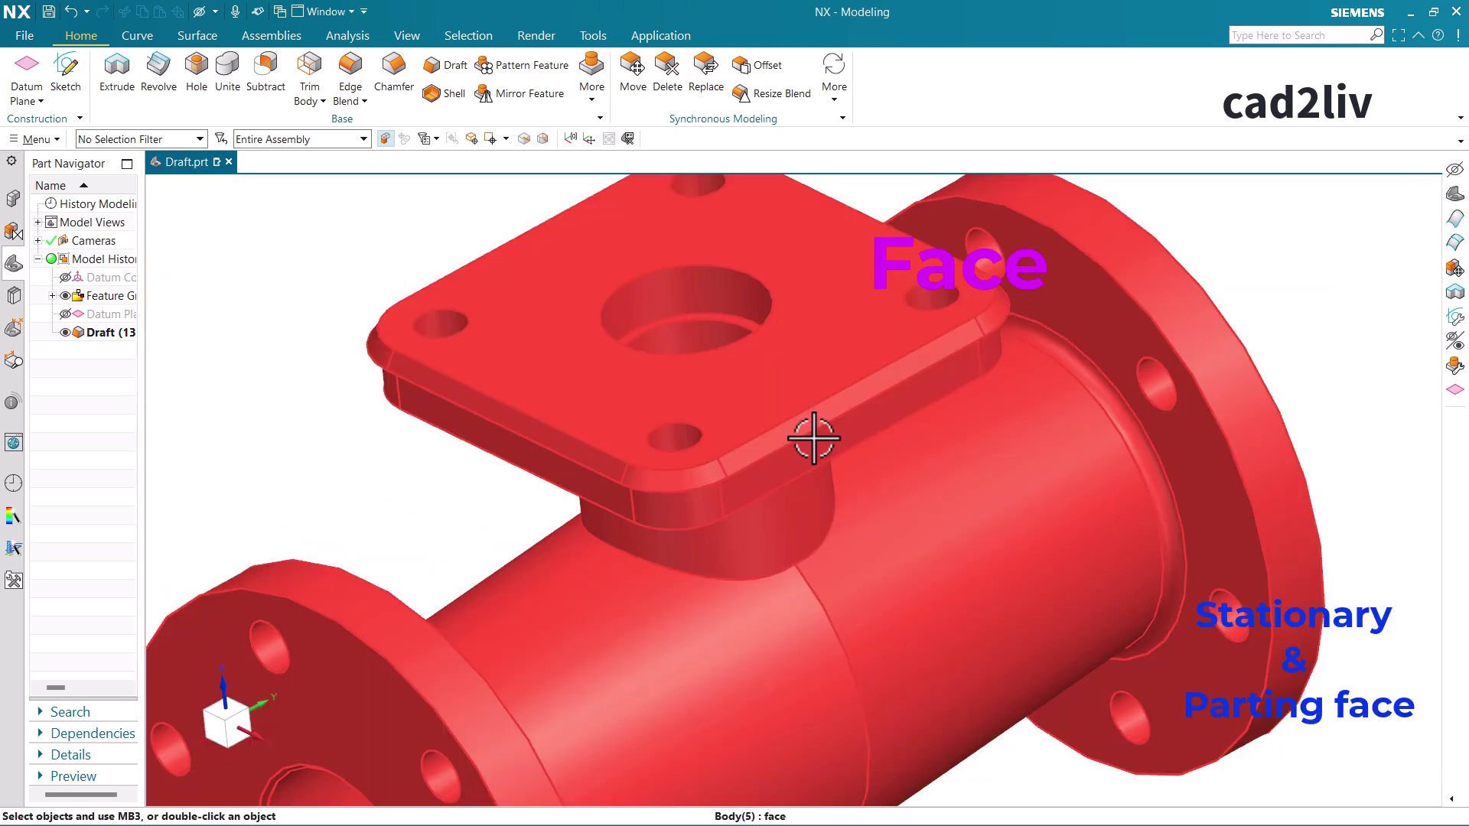
- Start another Draft and set its type to Edge
{"action": "scroll", "coordinate": [814, 439], "scroll_direction": "down", "scroll_amount": 3}
{"action": "scroll", "coordinate": [755, 377], "scroll_direction": "down", "scroll_amount": 3}
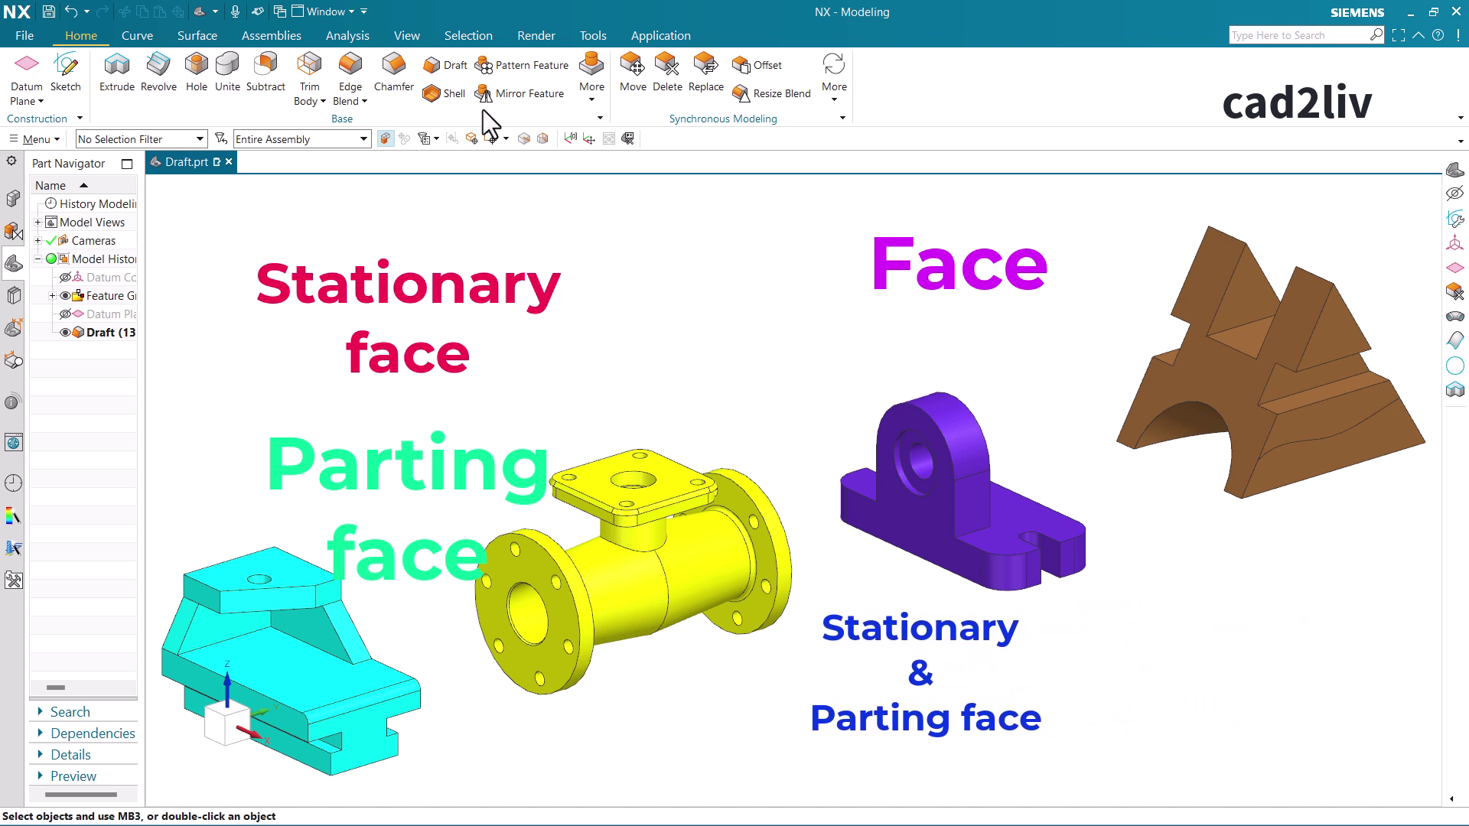
{"action": "left_click", "coordinate": [453, 67]}
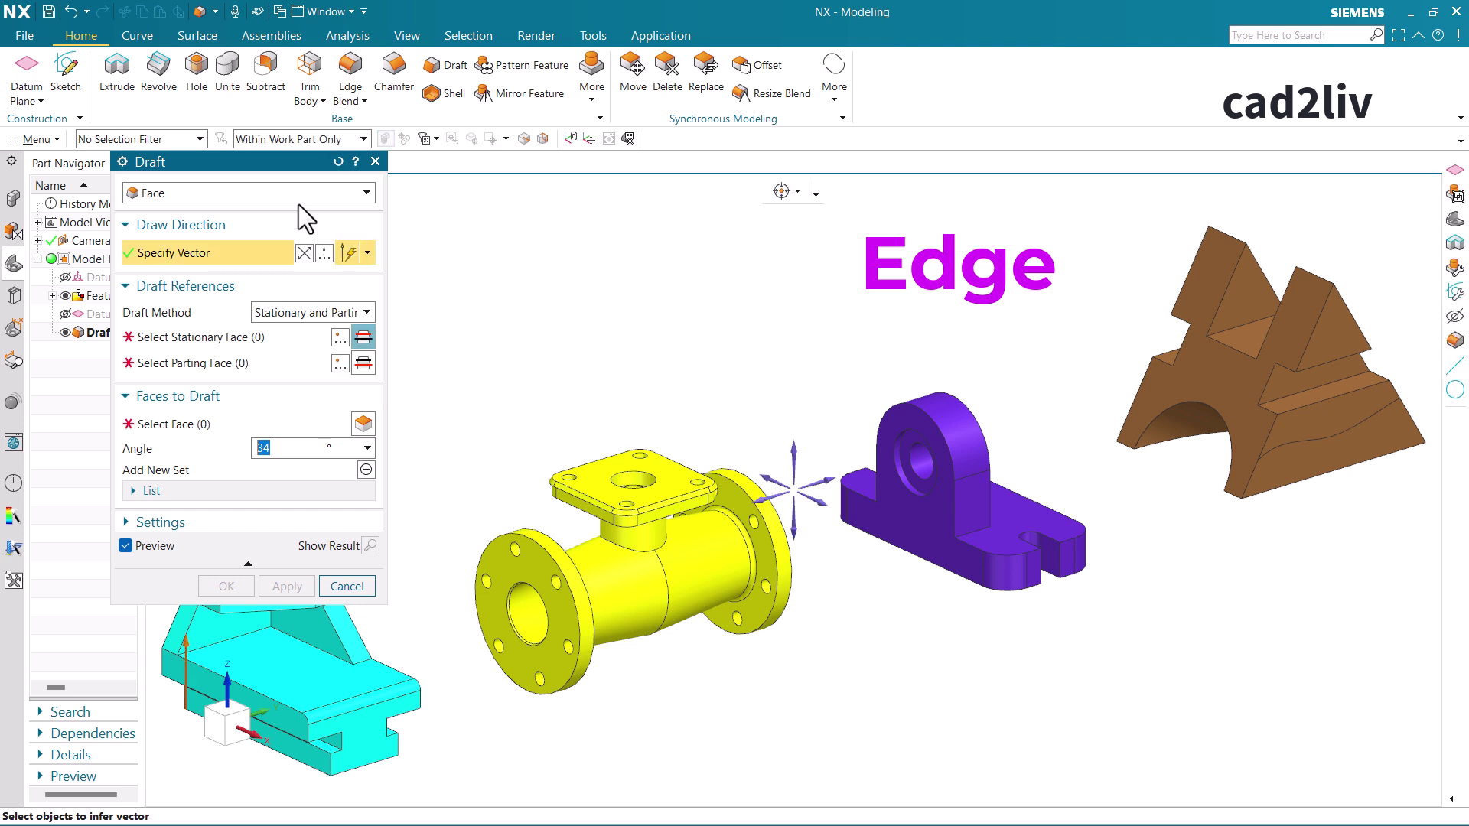
{"action": "left_click", "coordinate": [277, 191]}
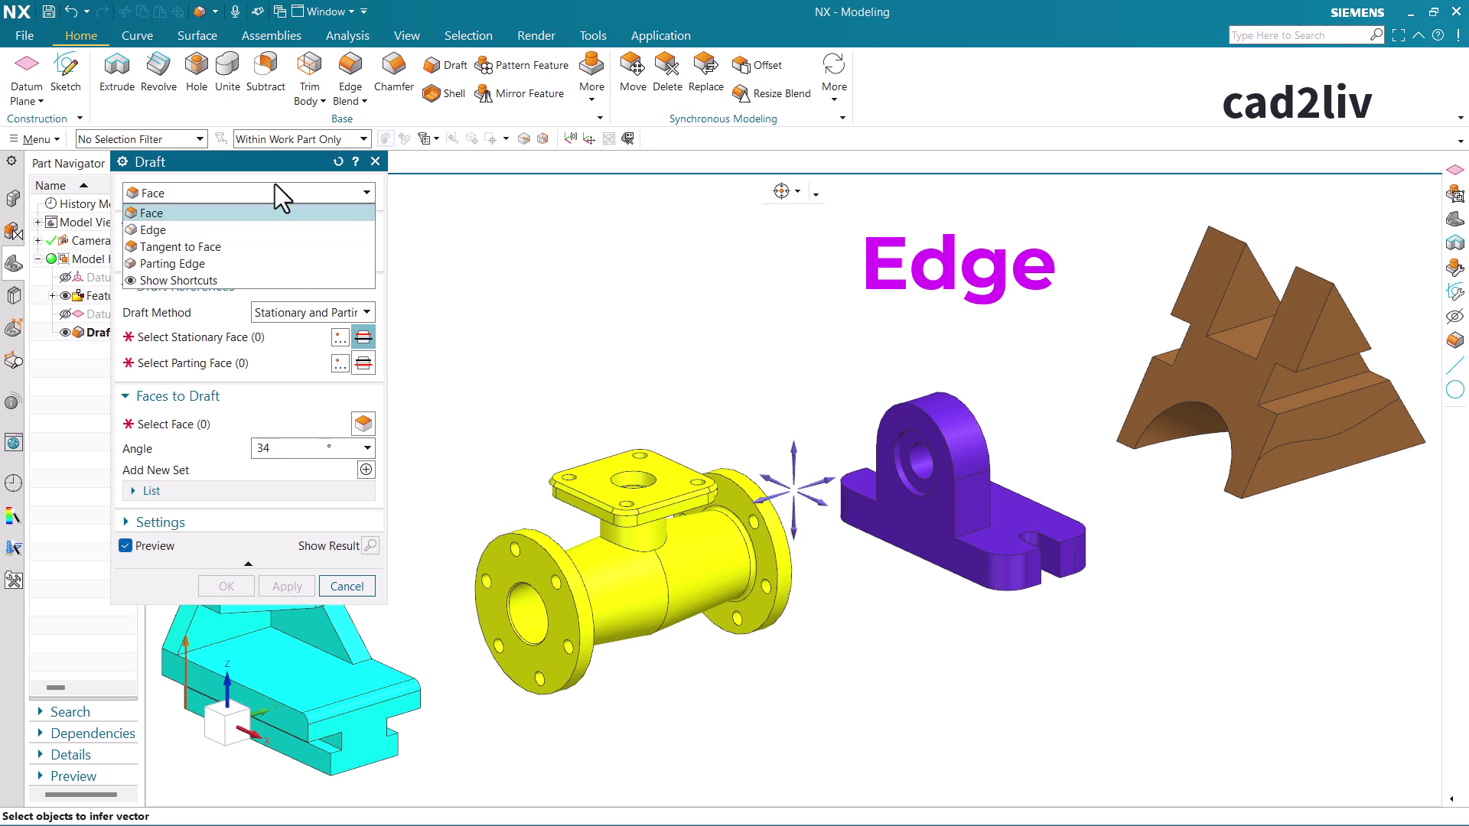
{"action": "left_click", "coordinate": [271, 228]}
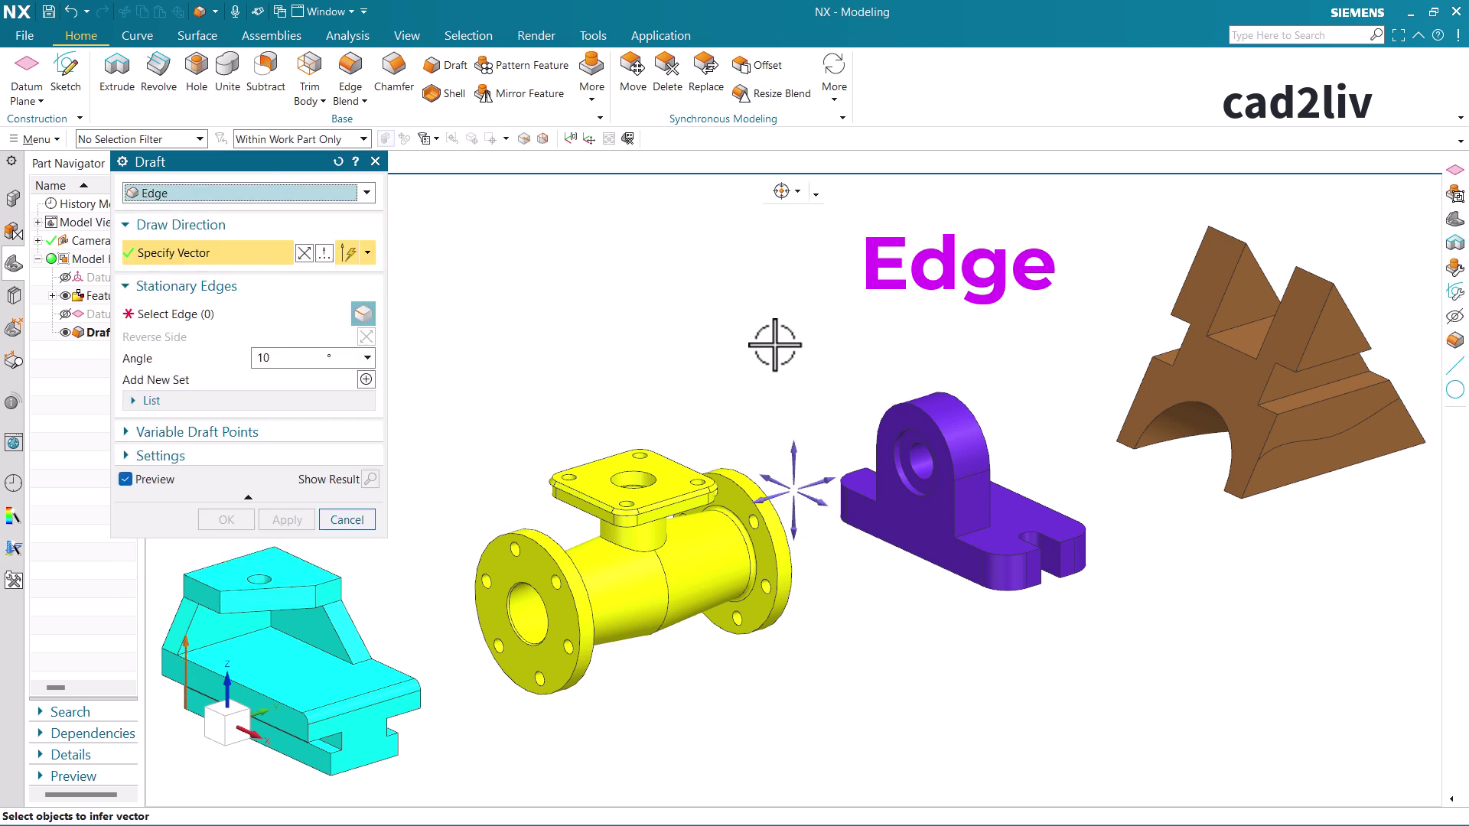
- Choose the tangent chain of upper edges around the slotted end of the purple bracket's base as the stationary edges
{"action": "middle_click_drag", "start_coordinate": [900, 411], "coordinate": [840, 412]}
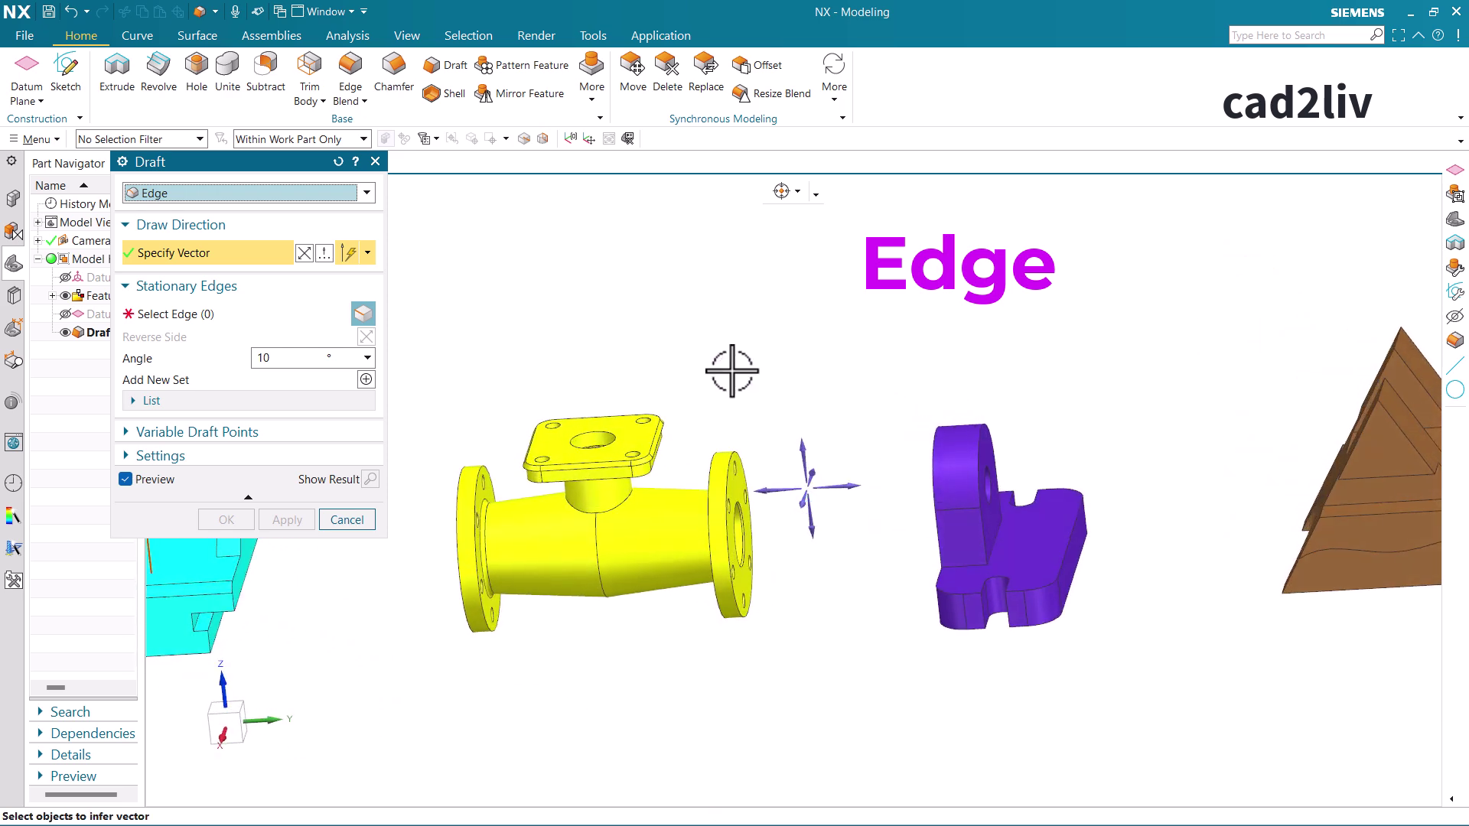
{"action": "left_click", "coordinate": [310, 324]}
{"action": "scroll", "coordinate": [1079, 574], "scroll_direction": "down", "scroll_amount": 2}
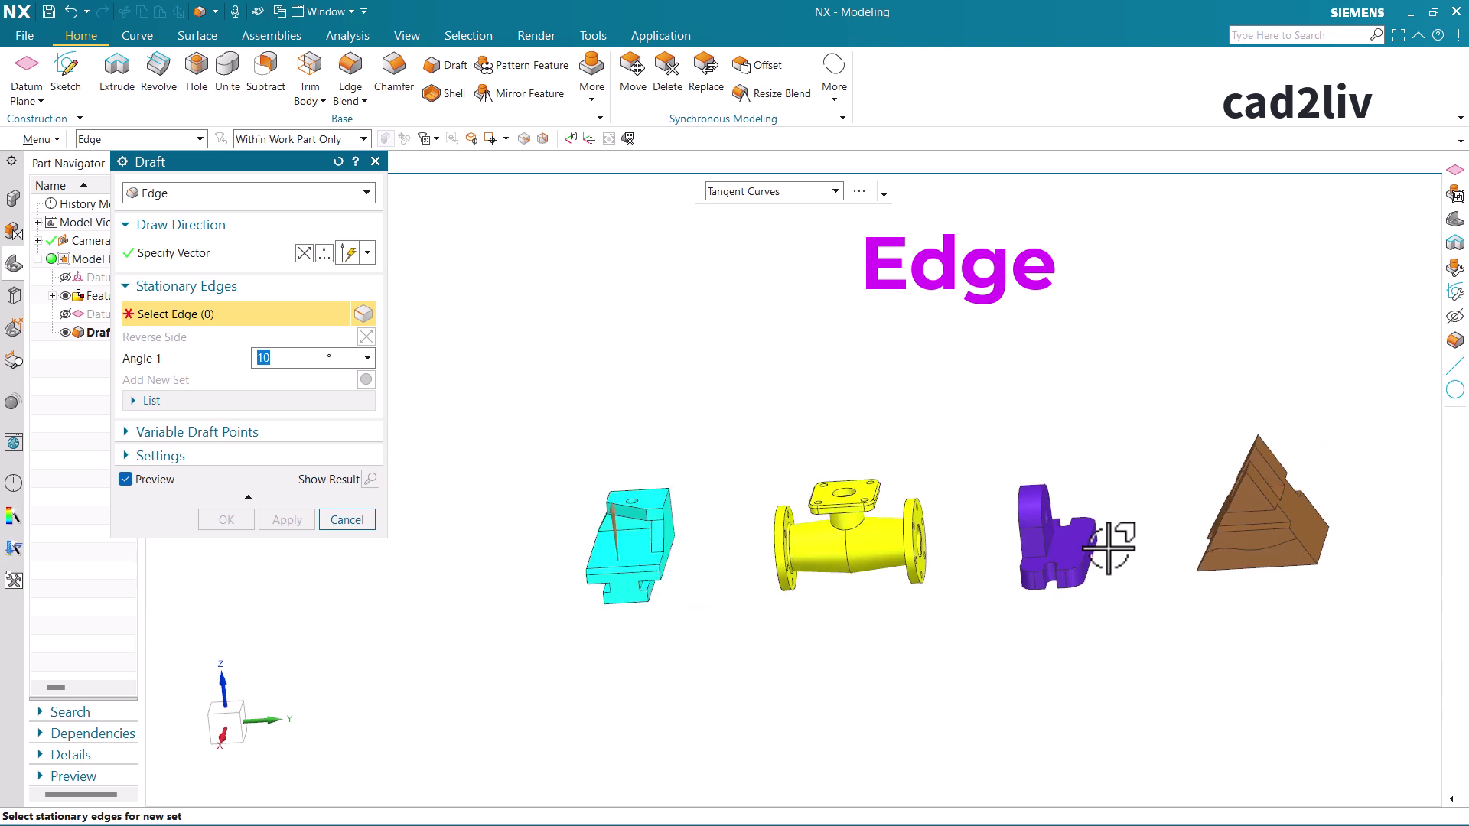
{"action": "scroll", "coordinate": [1083, 546], "scroll_direction": "up", "scroll_amount": 5}
{"action": "left_click", "coordinate": [1009, 538]}
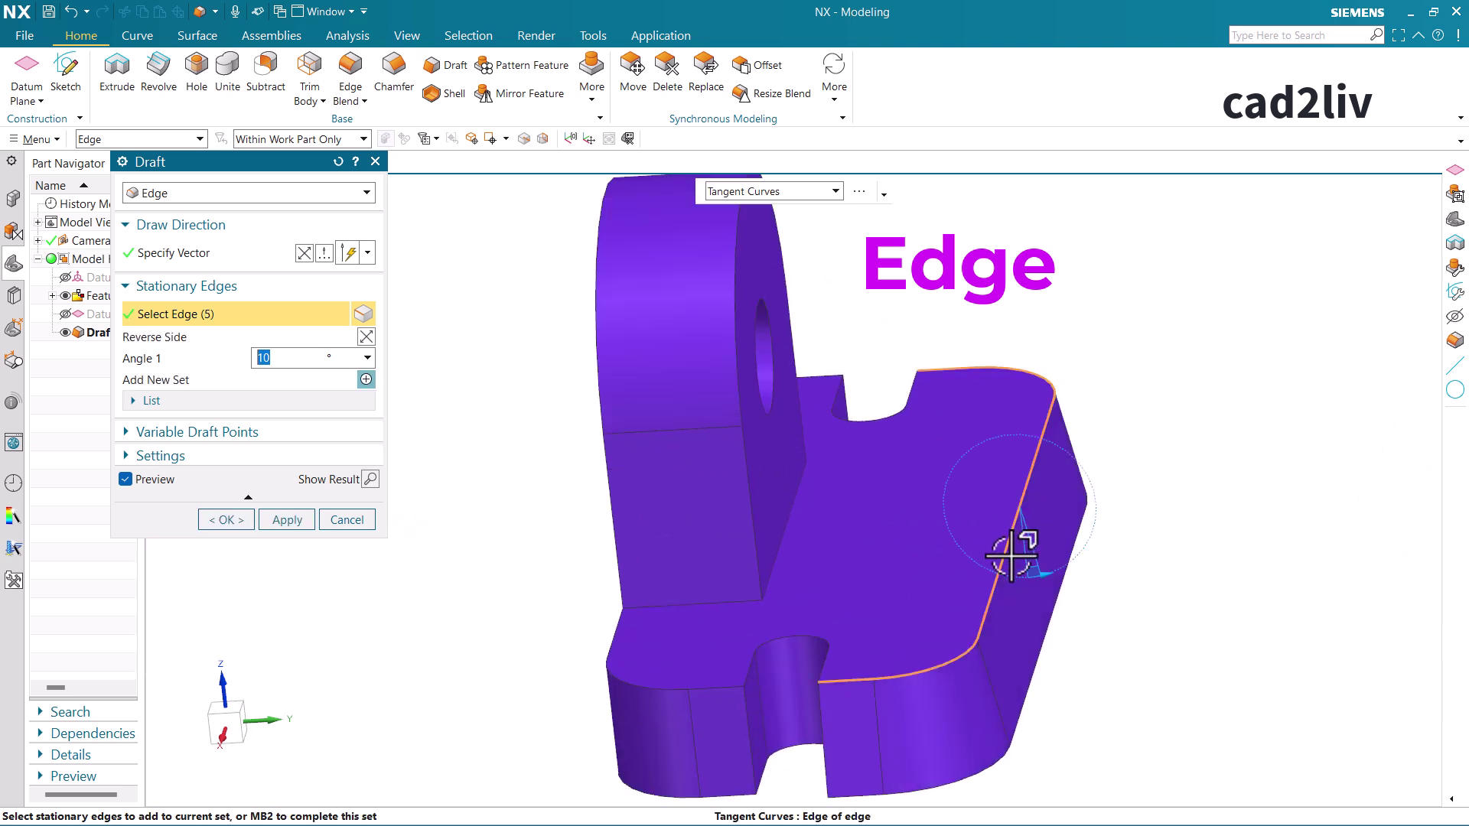
- Increase the edge draft's angle to 16° and try reversing the drafted side
{"action": "mouse_move", "coordinate": [1047, 574]}
{"action": "left_mouse_down"}
{"action": "mouse_move", "coordinate": [1069, 564]}
{"action": "mouse_move", "coordinate": [1049, 587]}
{"action": "mouse_move", "coordinate": [1082, 564]}
{"action": "mouse_move", "coordinate": [1063, 590]}
{"action": "left_mouse_up"}
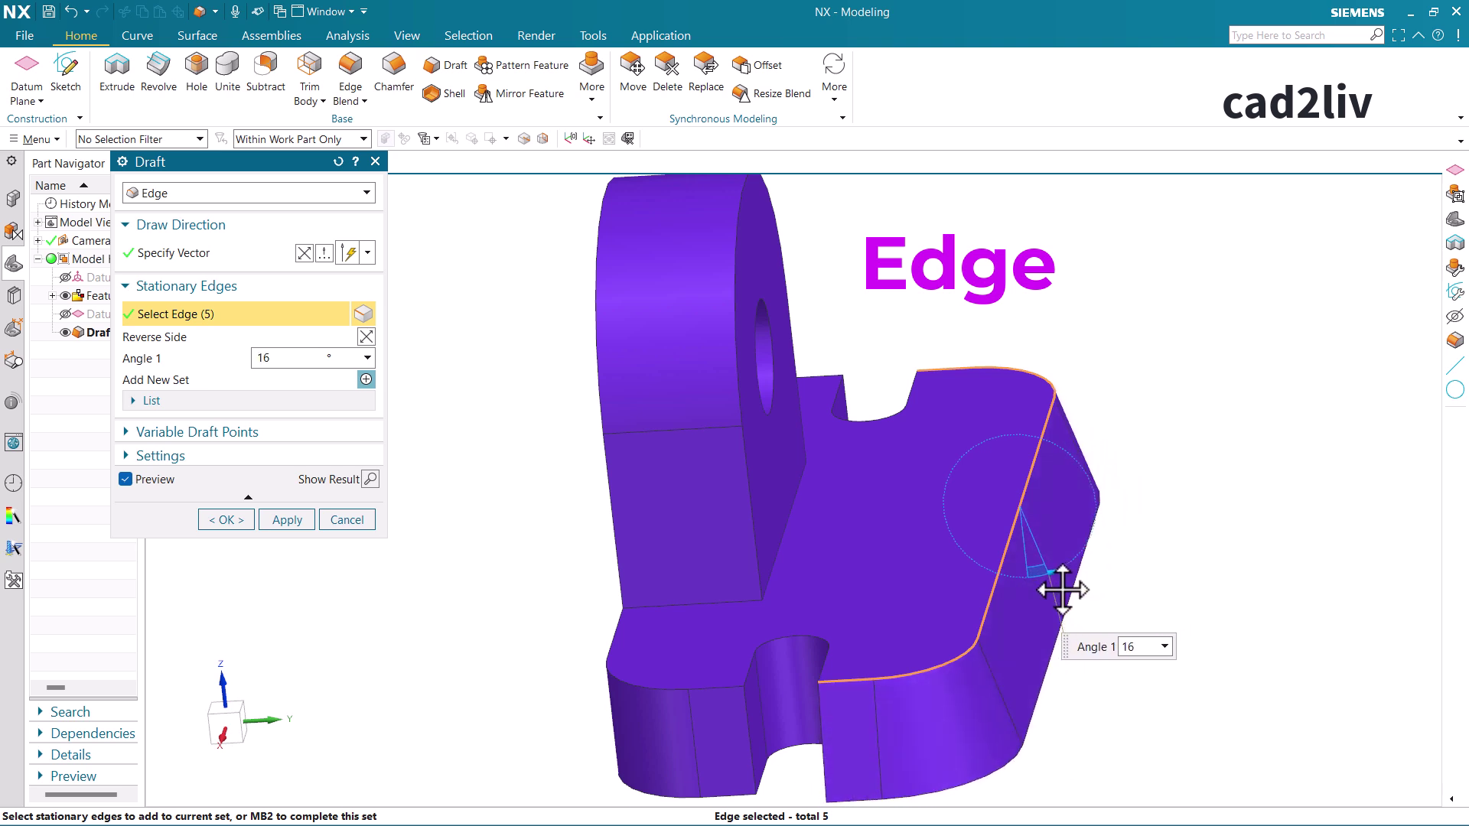
{"action": "scroll", "coordinate": [850, 367], "scroll_direction": "down", "scroll_amount": 5}
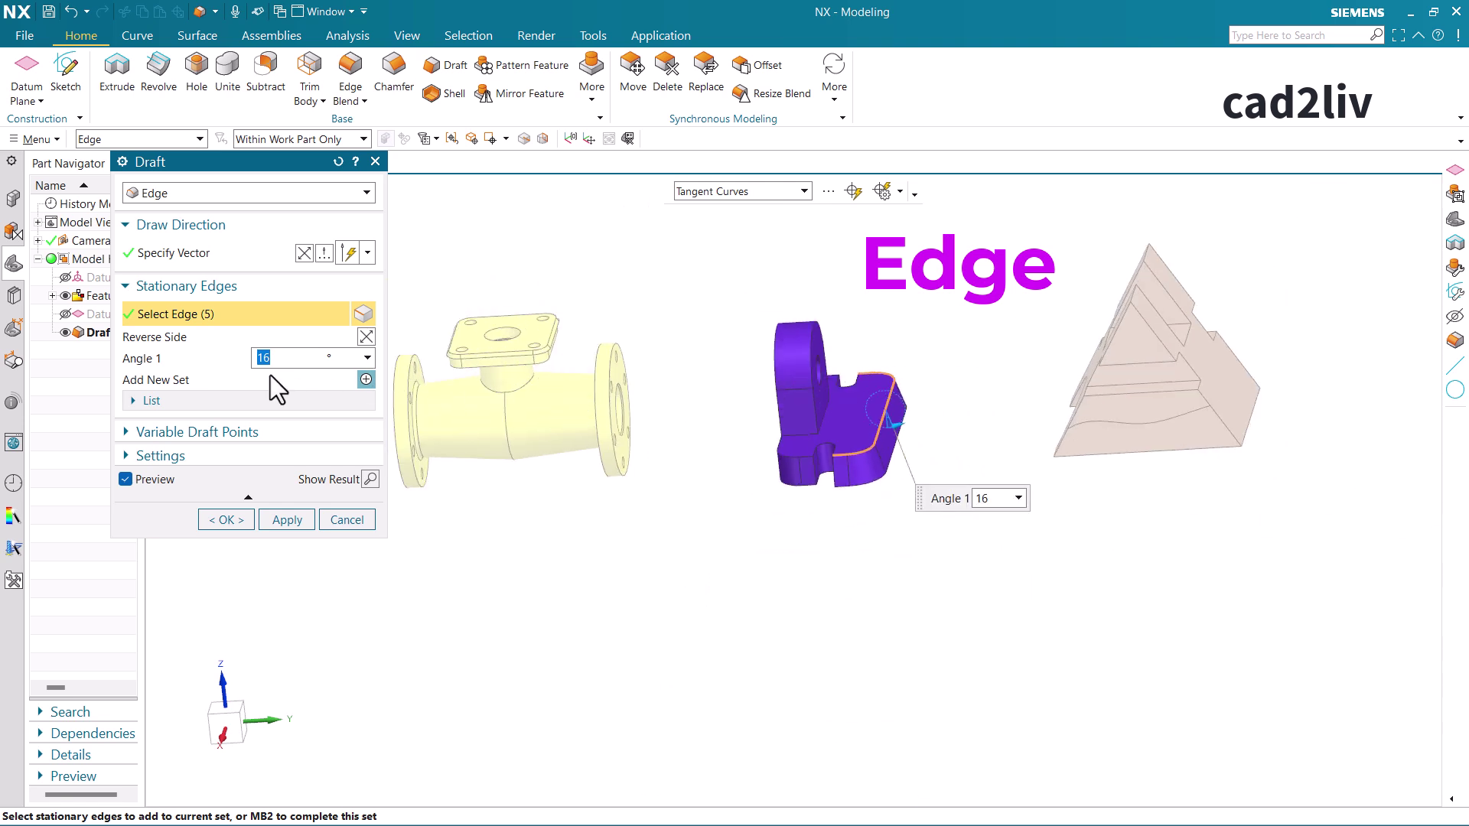
{"action": "left_click", "coordinate": [369, 337]}
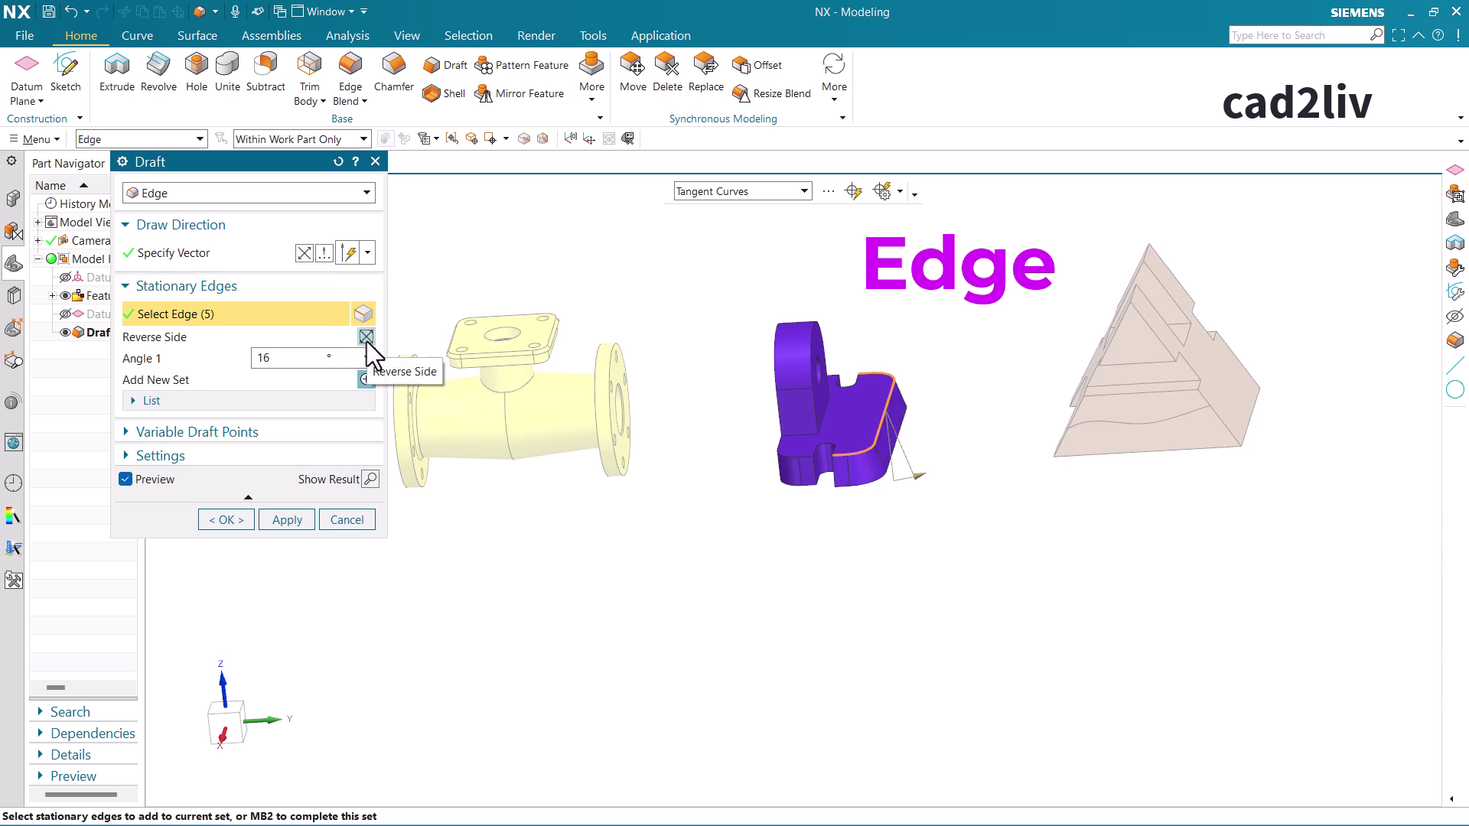
- Set the draft angle to 11° and create the edge draft on the purple bracket's base
{"action": "scroll", "coordinate": [994, 421], "scroll_direction": "up", "scroll_amount": 3}
{"action": "scroll", "coordinate": [992, 420], "scroll_direction": "down", "scroll_amount": 5}
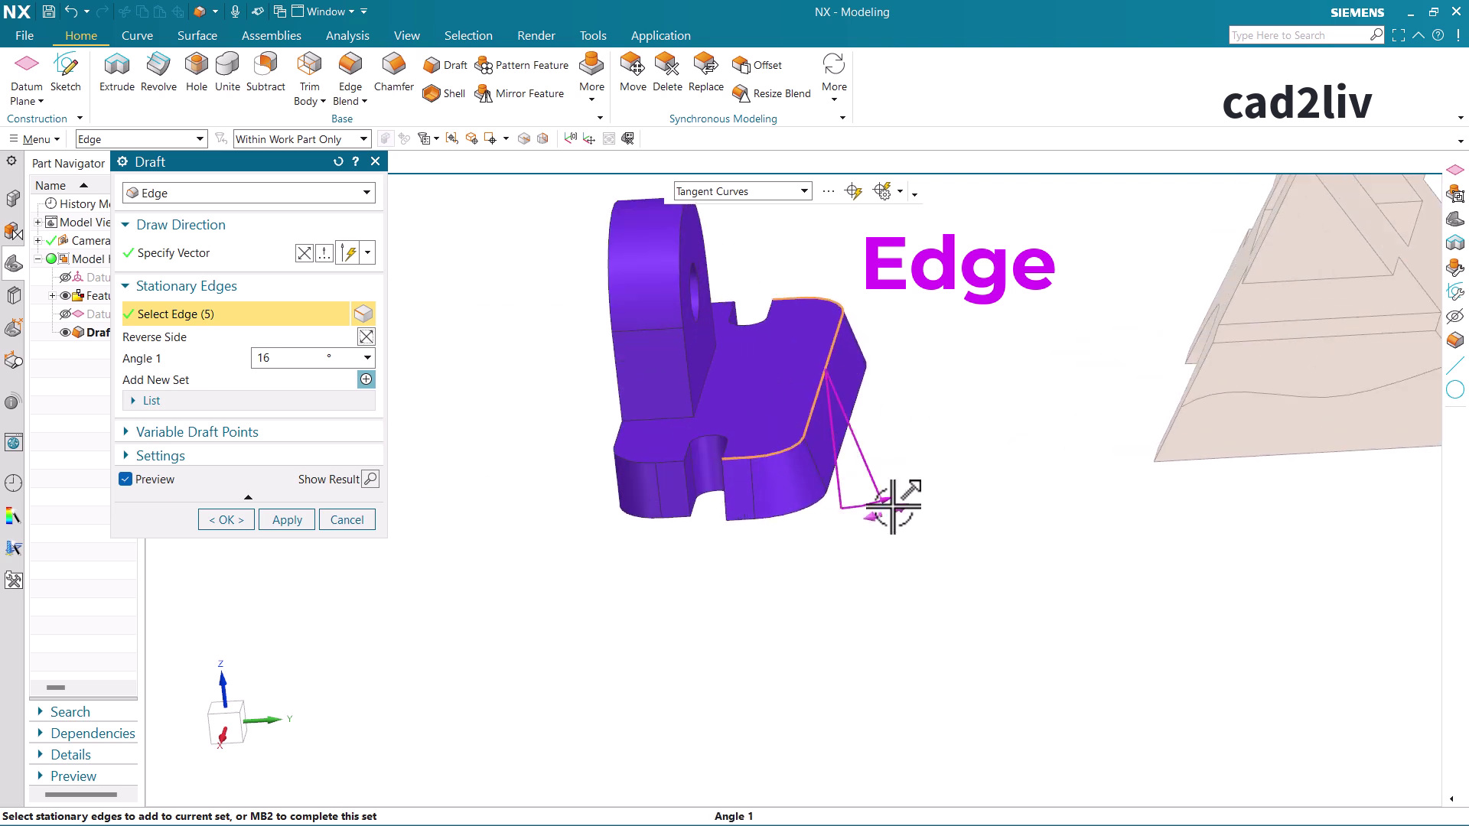
{"action": "left_click_drag", "start_coordinate": [888, 509], "coordinate": [882, 511]}
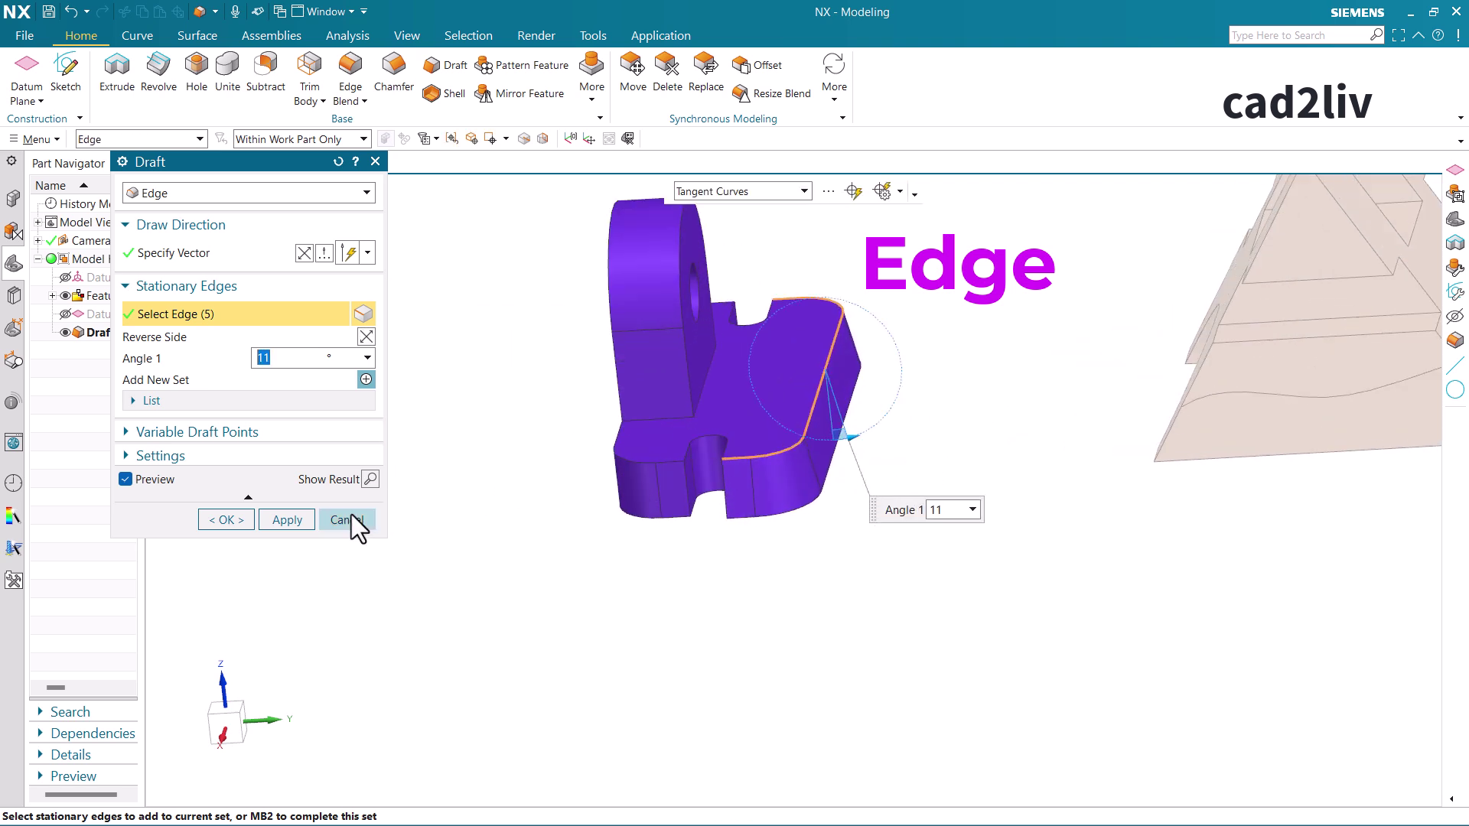
{"action": "left_click", "coordinate": [227, 520]}
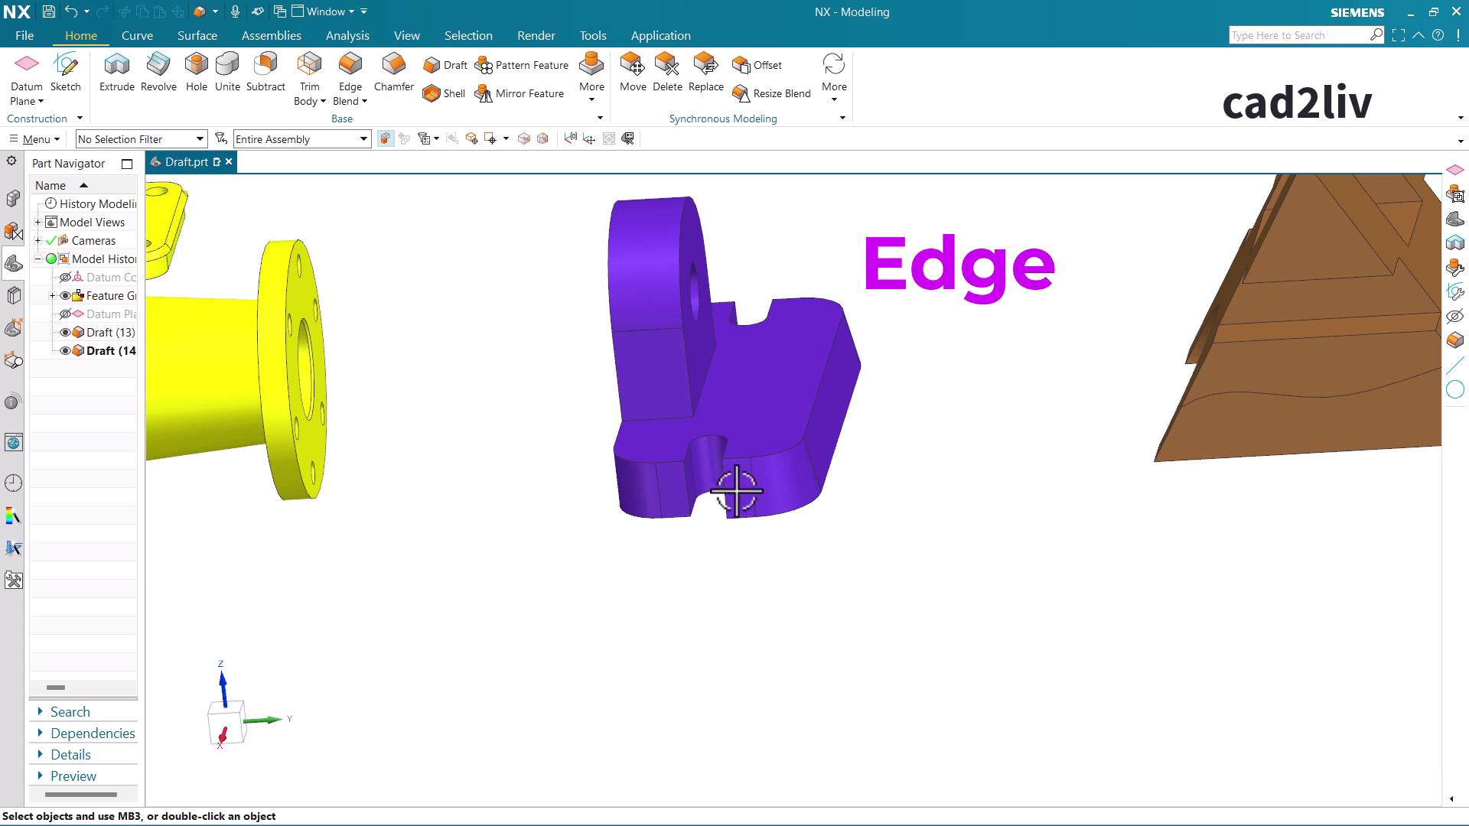
- Start another Draft and set its type to Tangent to Face
{"action": "scroll", "coordinate": [738, 497], "scroll_direction": "up", "scroll_amount": 4}
{"action": "scroll", "coordinate": [740, 511], "scroll_direction": "up", "scroll_amount": 2}
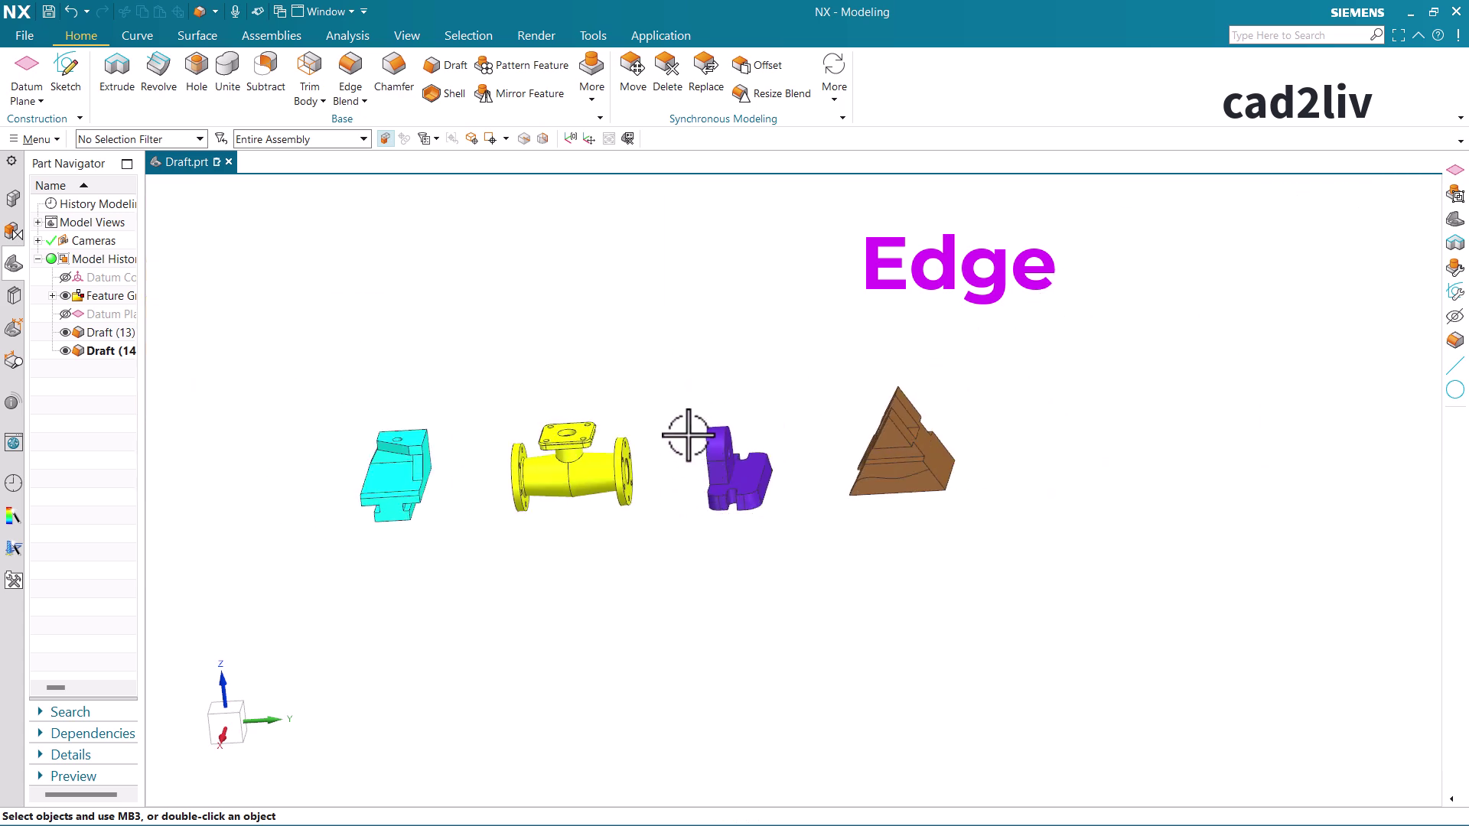
{"action": "scroll", "coordinate": [689, 435], "scroll_direction": "down", "scroll_amount": 5}
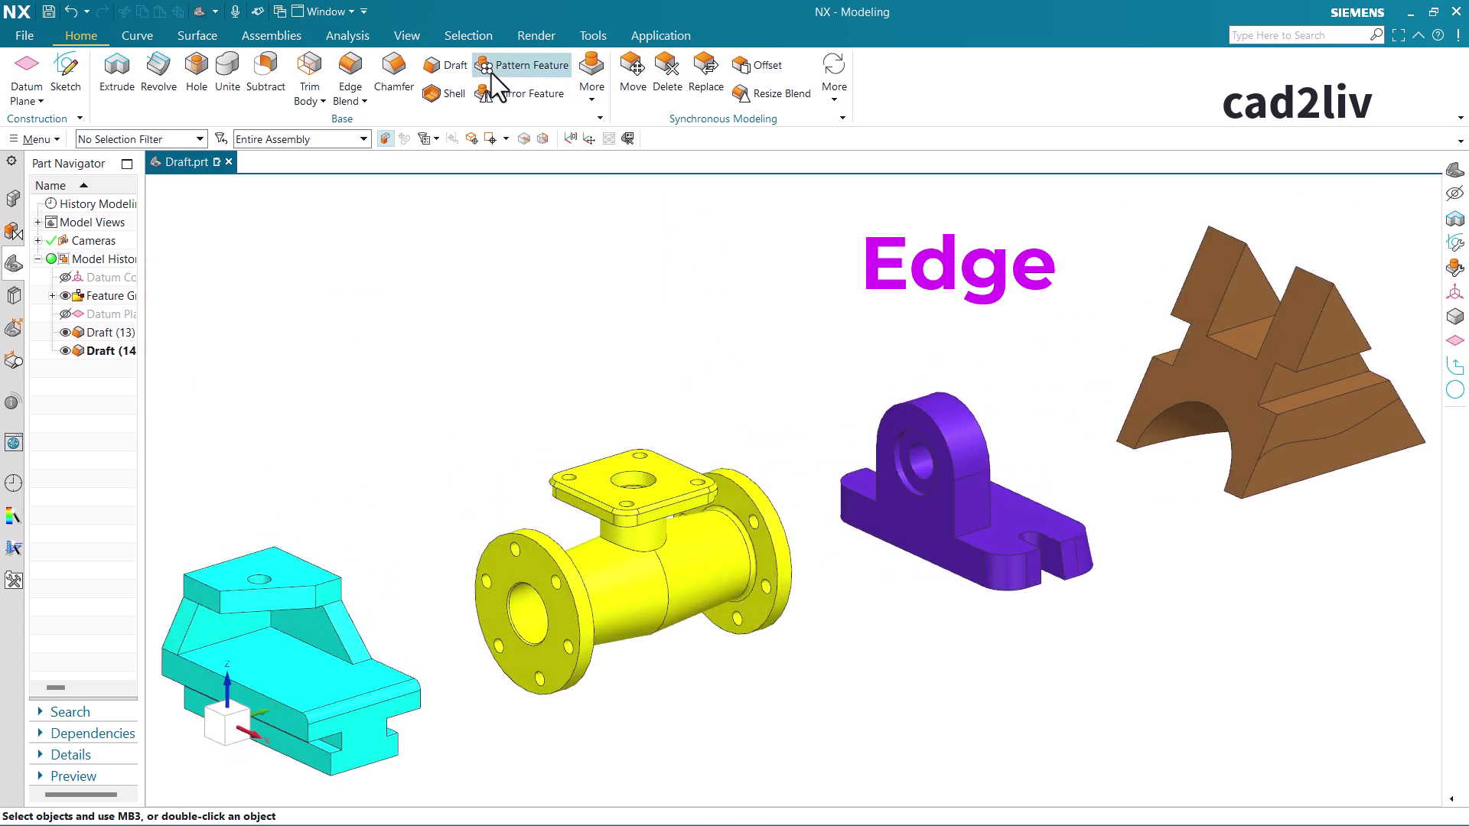
{"action": "left_click", "coordinate": [425, 69]}
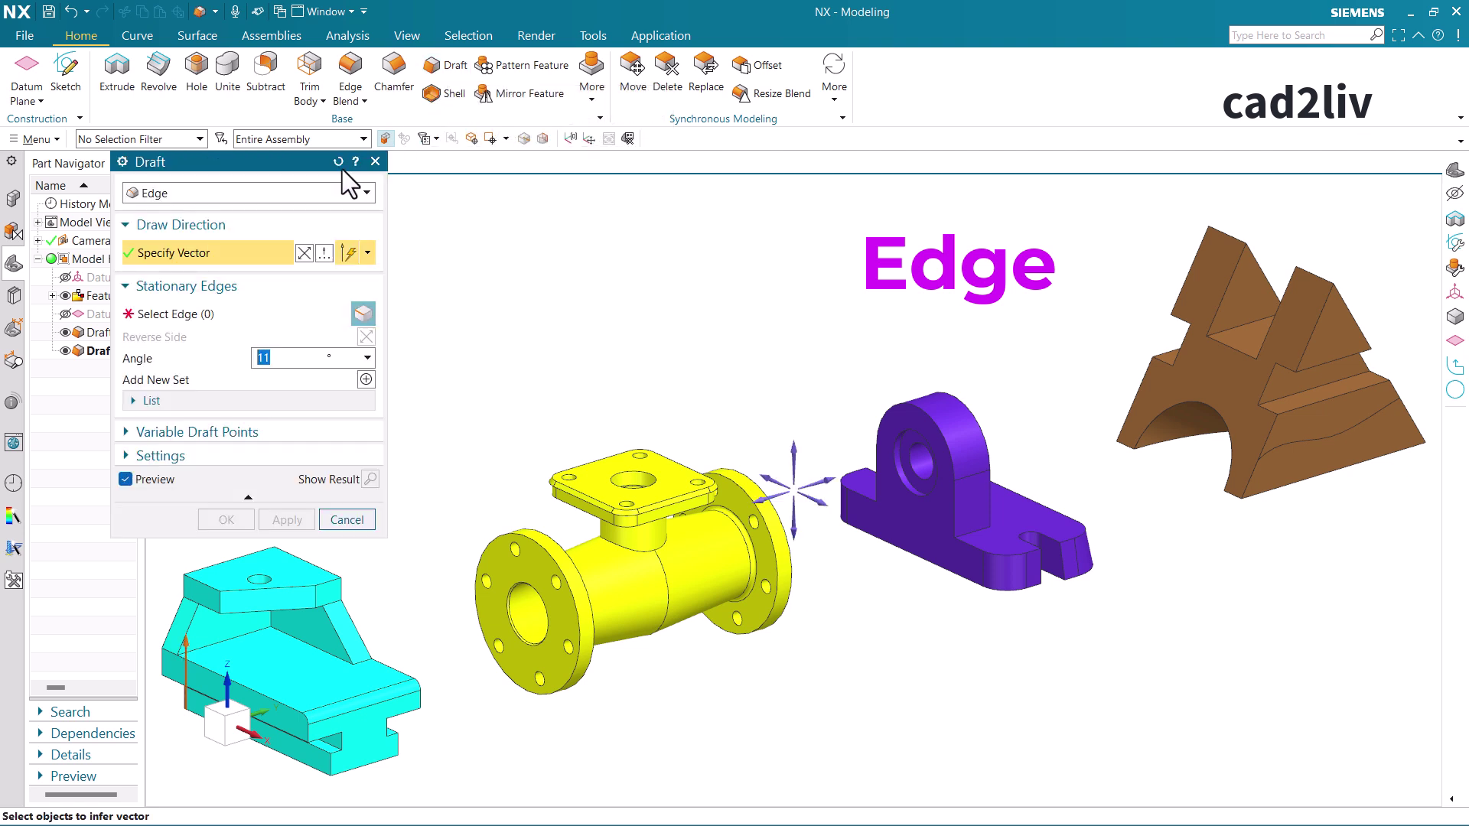
{"action": "left_click", "coordinate": [320, 196]}
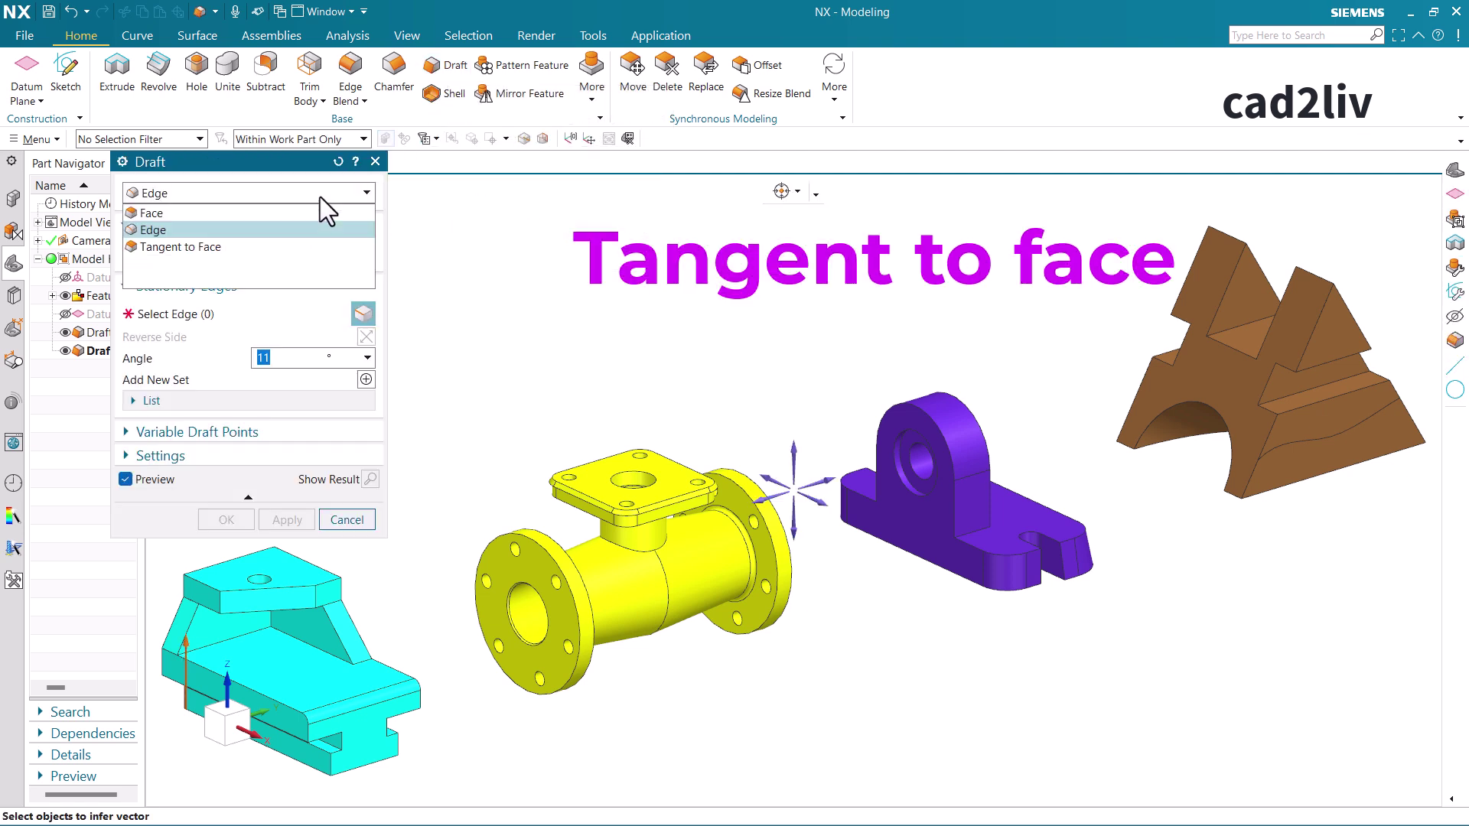
{"action": "left_click", "coordinate": [302, 245]}
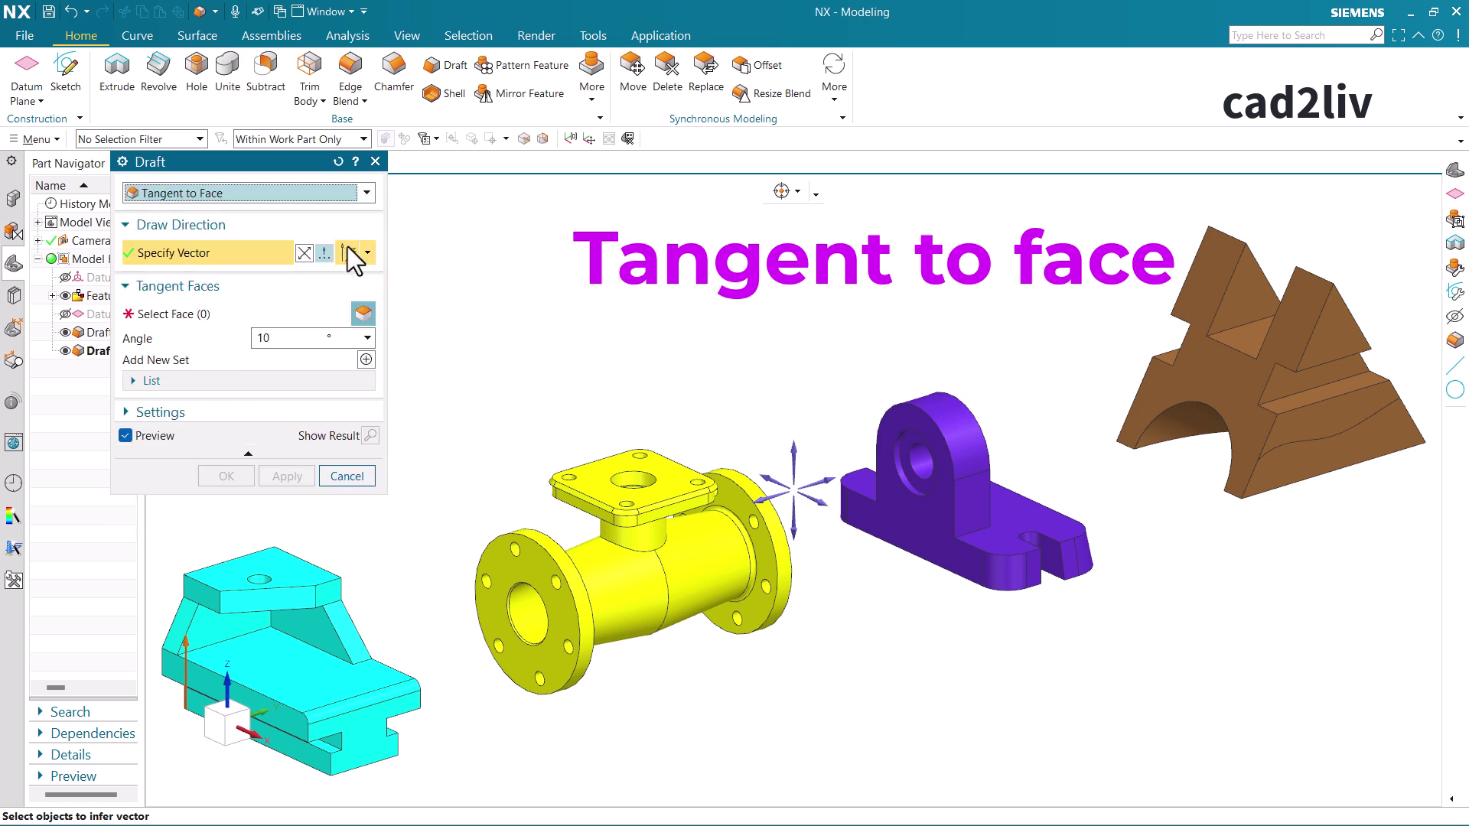
- Switch the draft type to Face and its method to Stationary Face
{"action": "scroll", "coordinate": [744, 245], "scroll_direction": "up", "scroll_amount": 4}
{"action": "scroll", "coordinate": [572, 425], "scroll_direction": "down", "scroll_amount": 3}
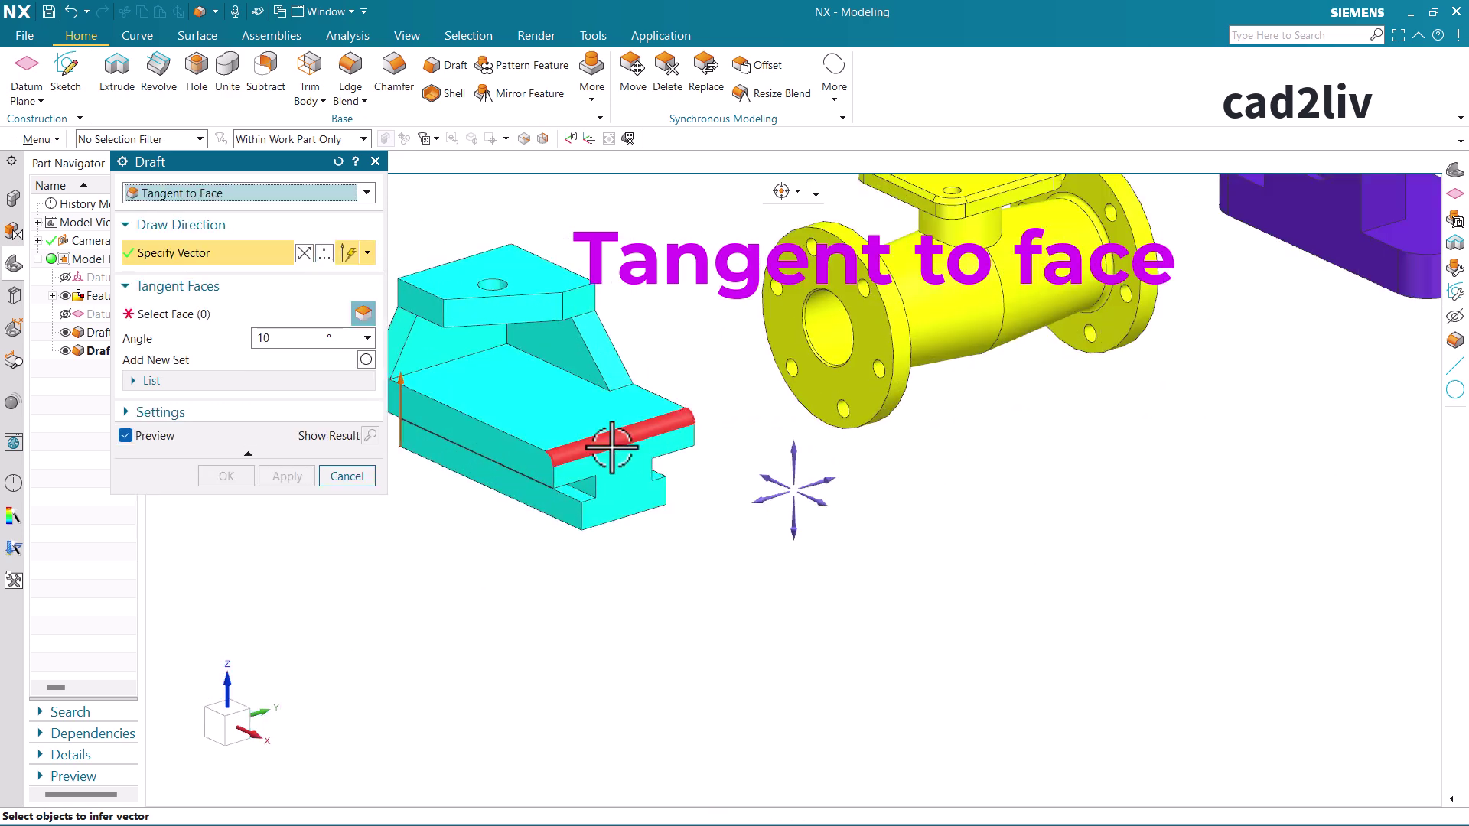
{"action": "scroll", "coordinate": [616, 451], "scroll_direction": "down", "scroll_amount": 3}
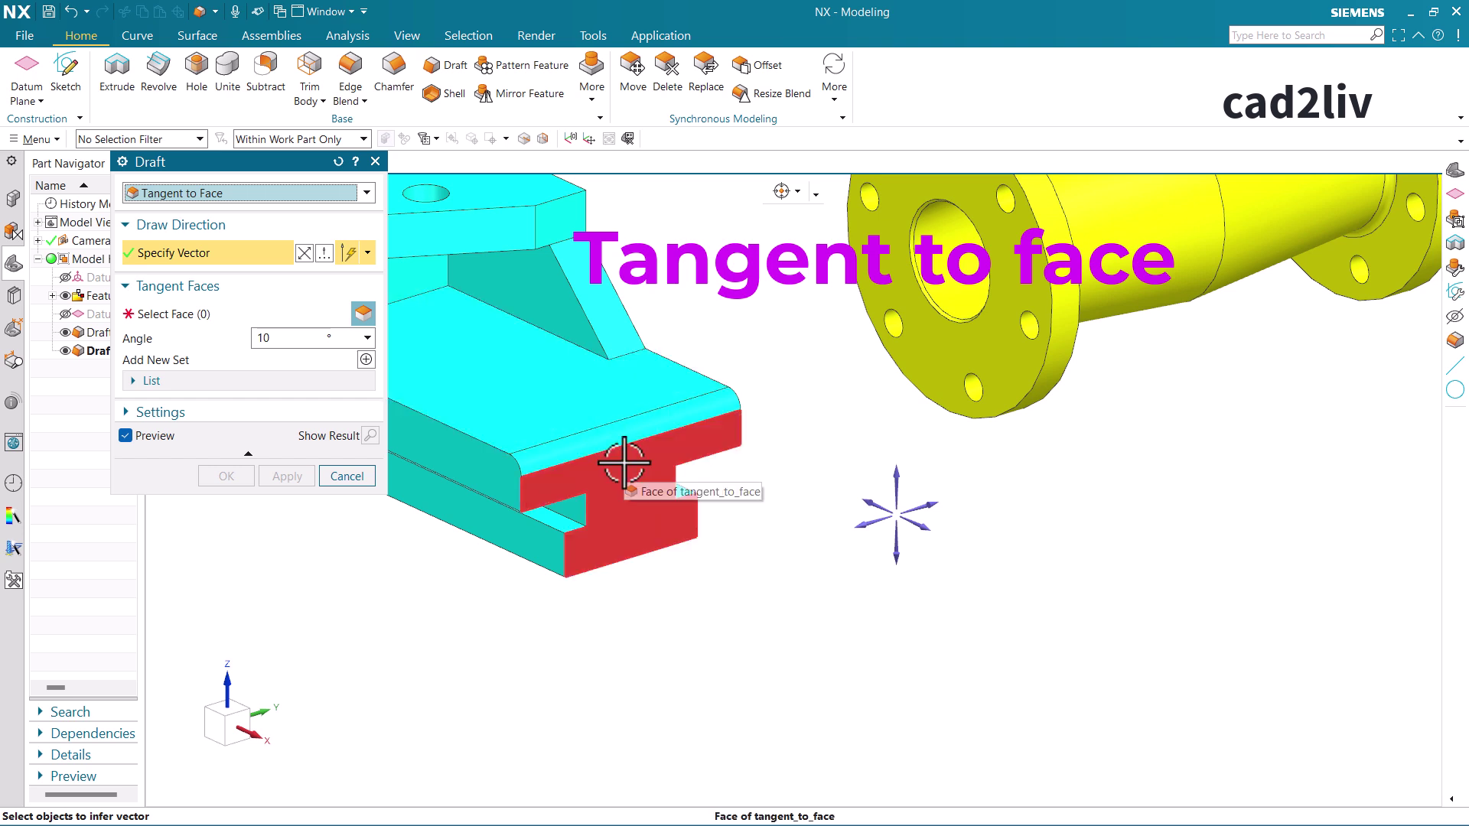
{"action": "left_click", "coordinate": [292, 195]}
{"action": "left_click", "coordinate": [297, 206]}
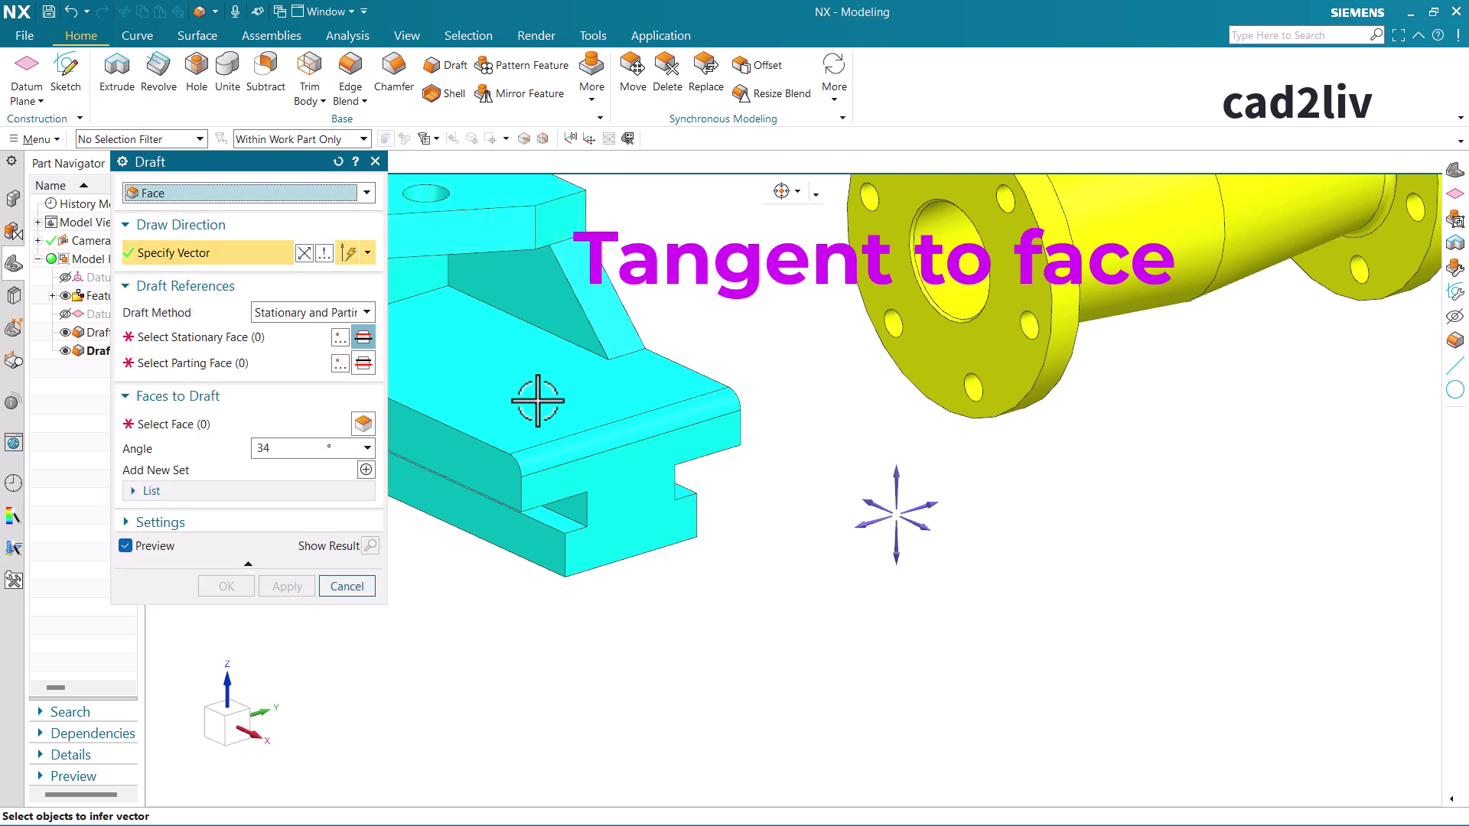
{"action": "left_click", "coordinate": [286, 310]}
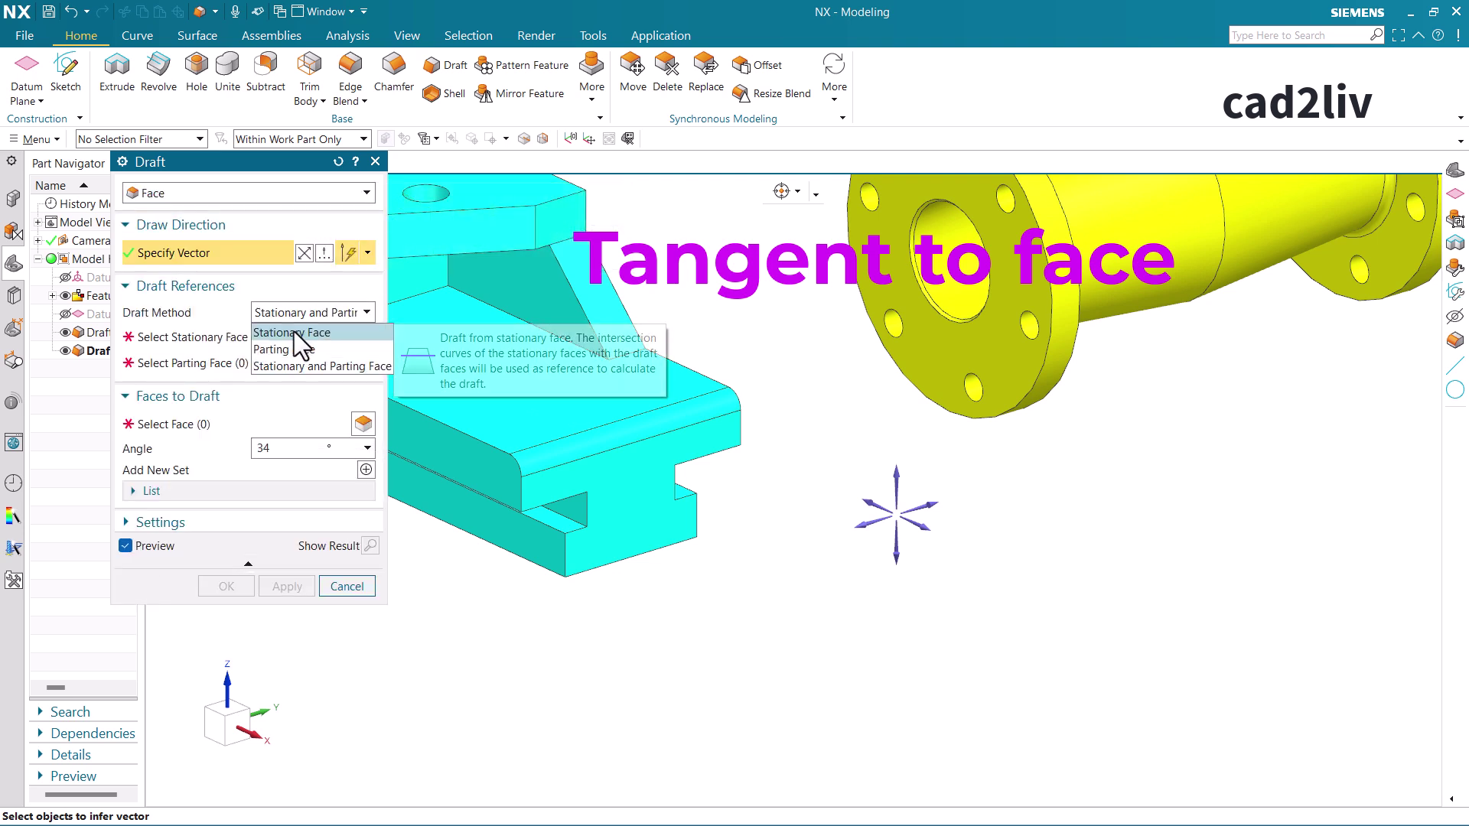
{"action": "left_click", "coordinate": [292, 332]}
- Try to draft the cyan block's tangent end faces, using the flat upper face of its base as the stationary face
{"action": "left_click", "coordinate": [498, 383]}
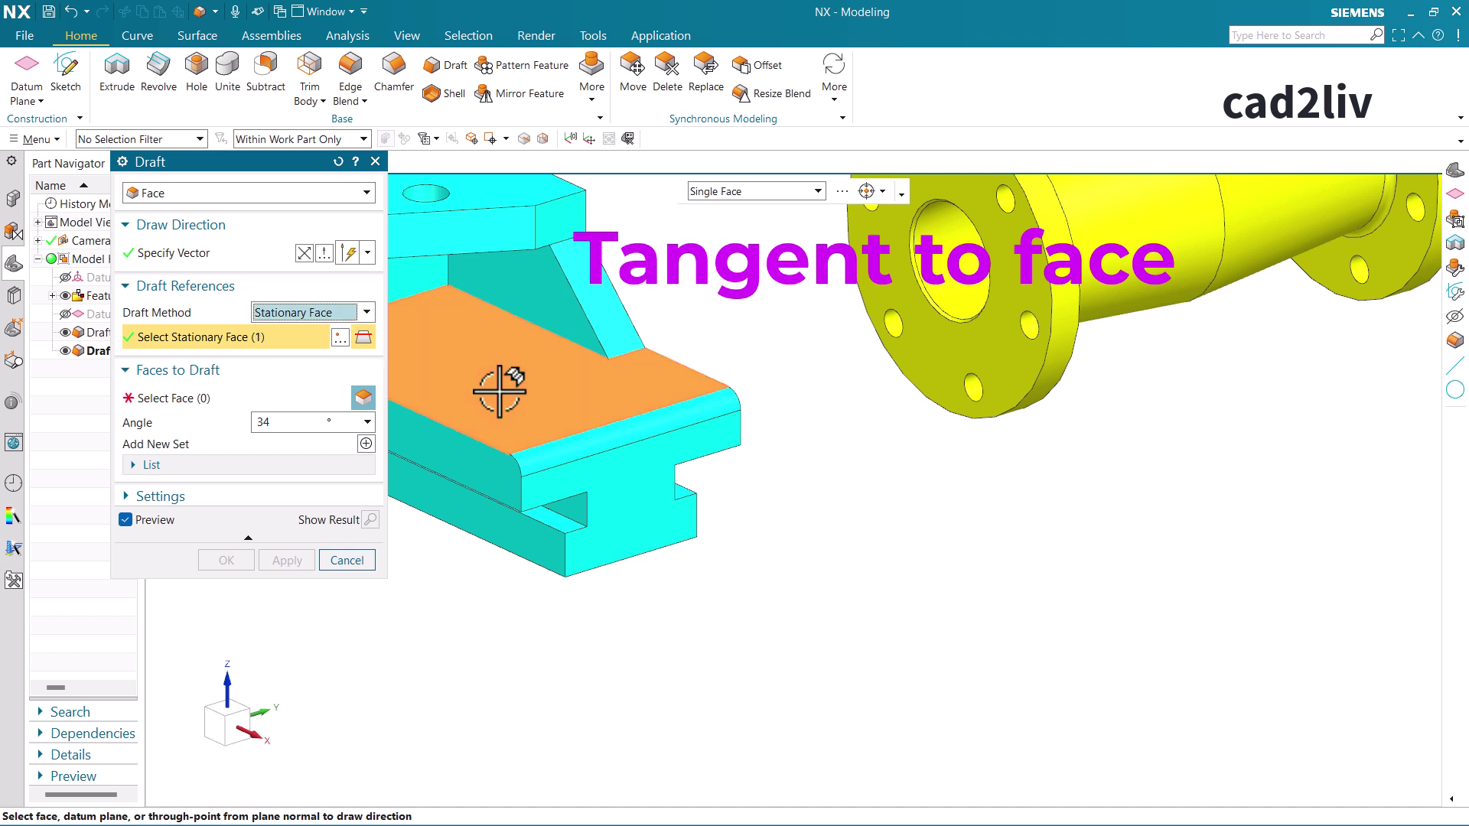
{"action": "left_click", "coordinate": [295, 397]}
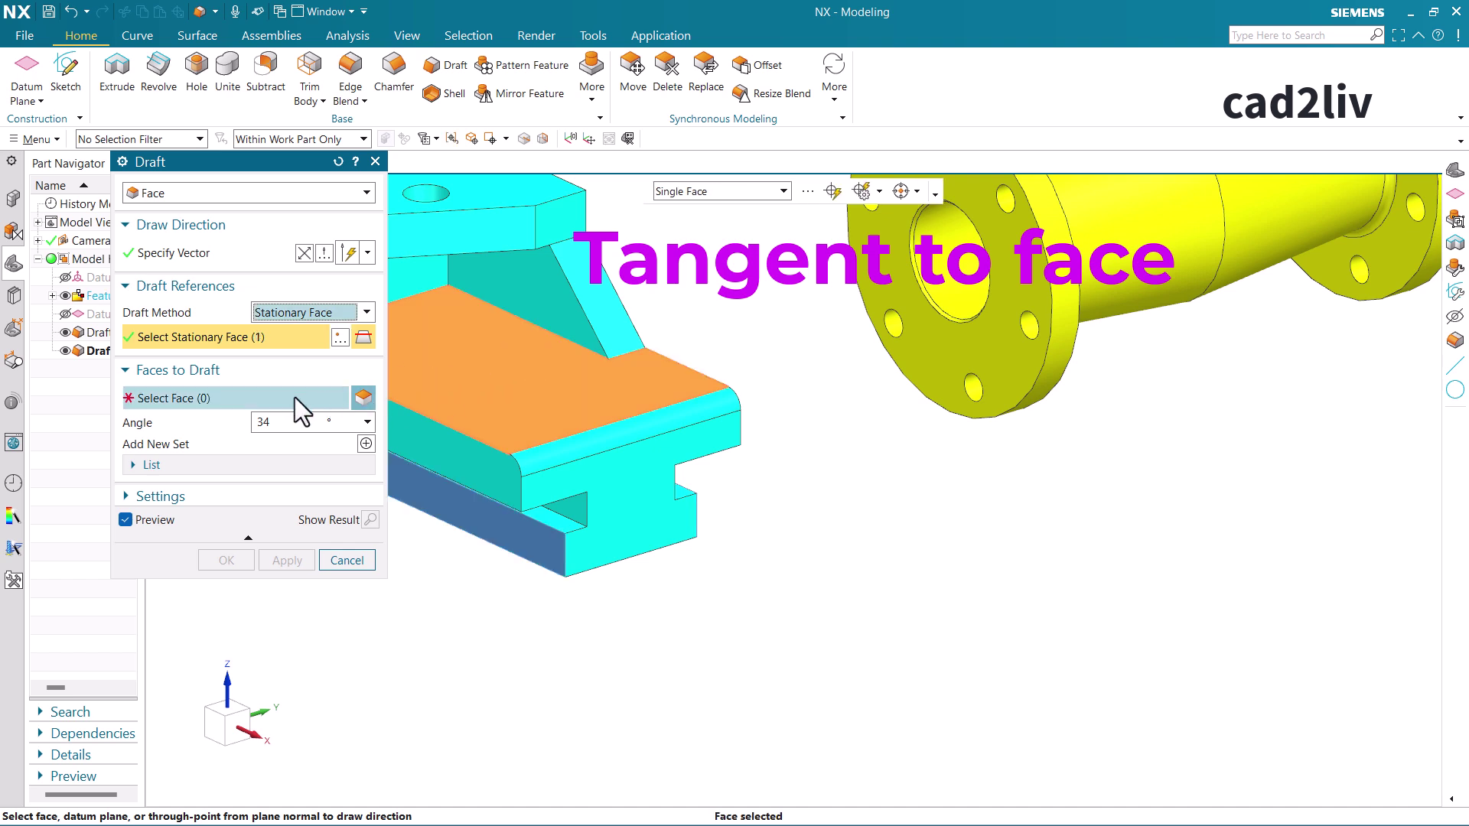
{"action": "left_click", "coordinate": [596, 485]}
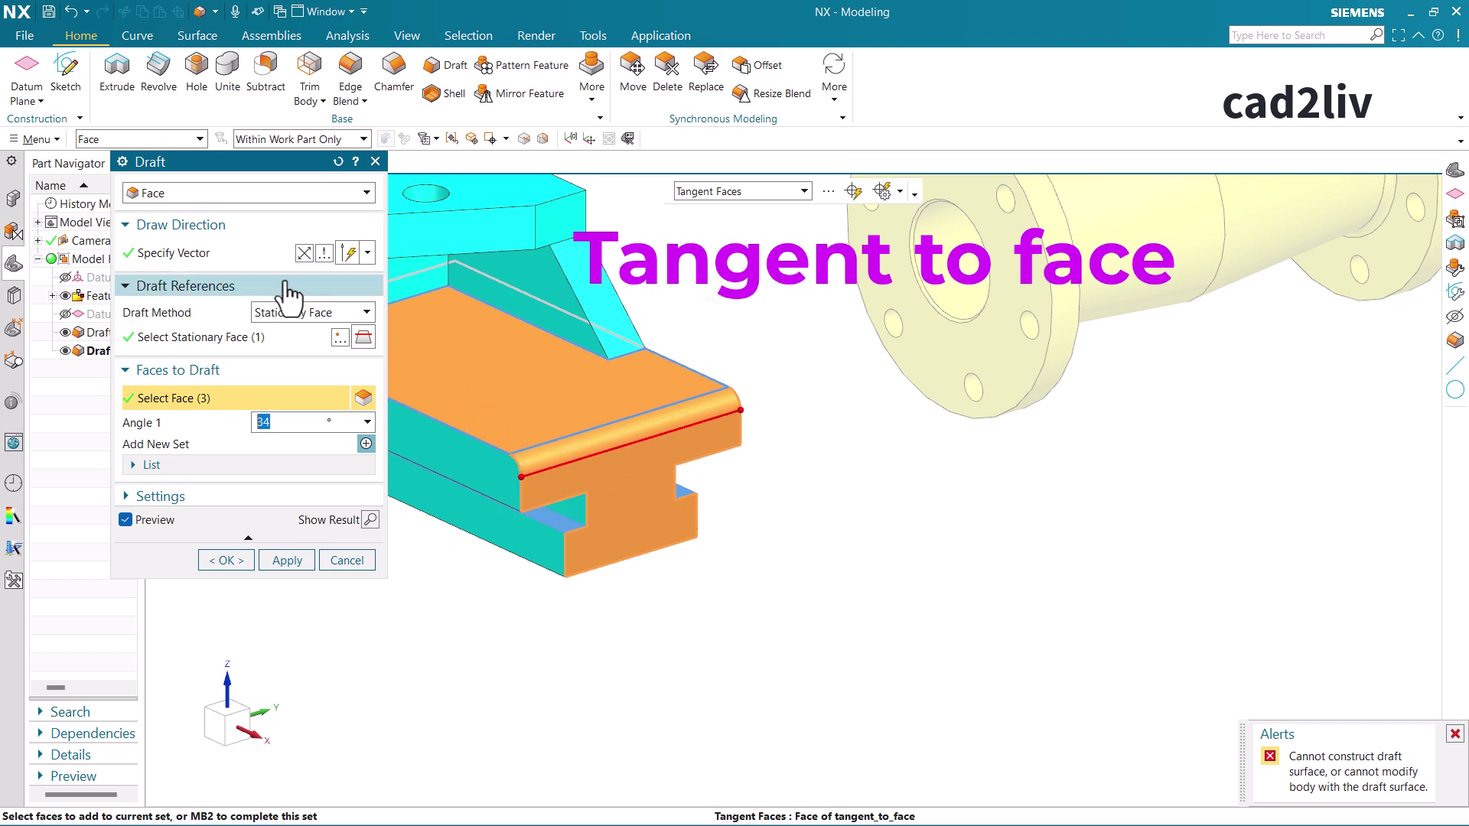
- Create a 28° Tangent to Face draft on the cyan block from the tangent chain of its upper, rounded and end faces
{"action": "left_click", "coordinate": [247, 195]}
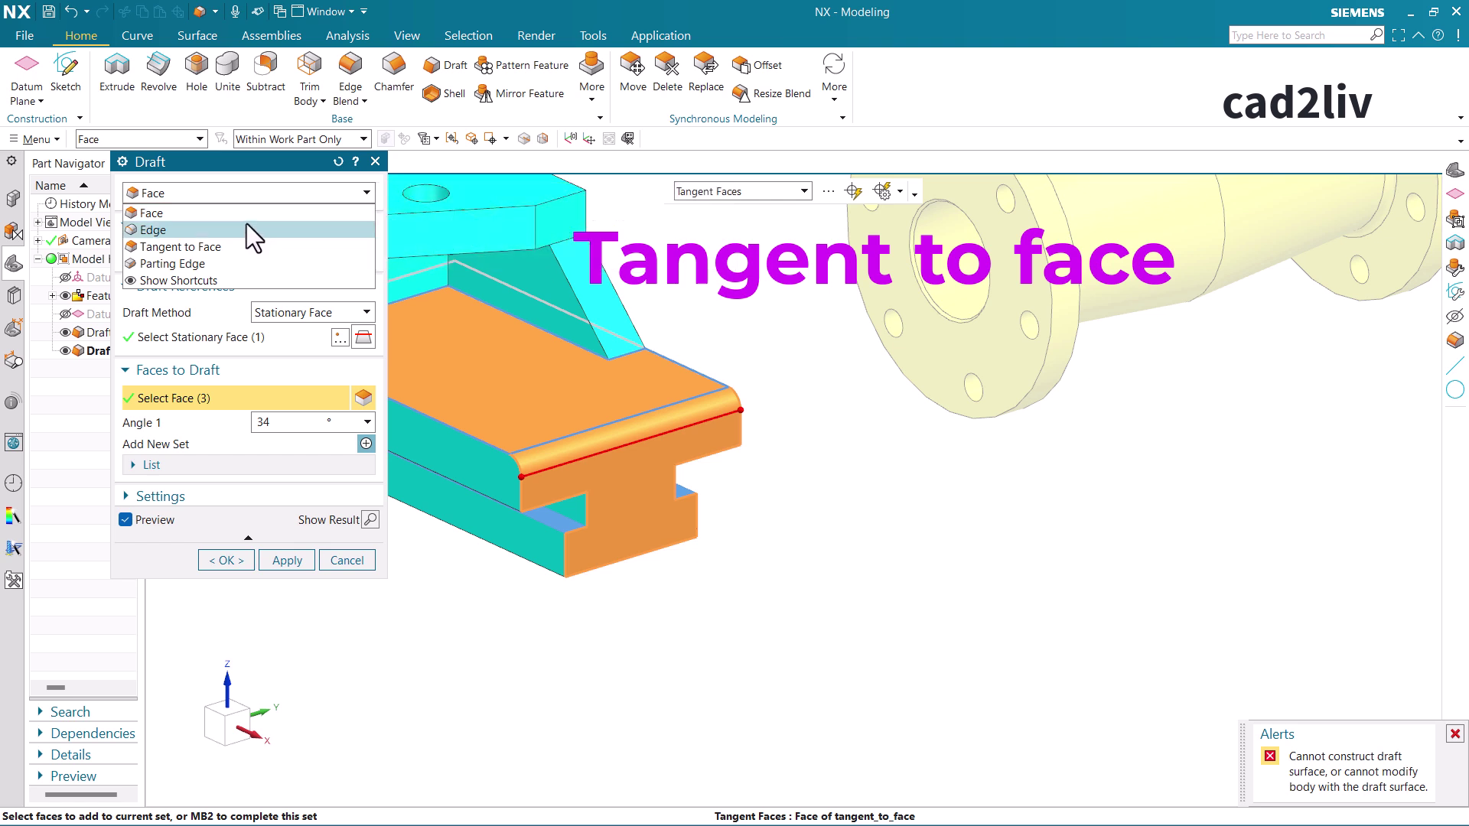
{"action": "left_click", "coordinate": [246, 246]}
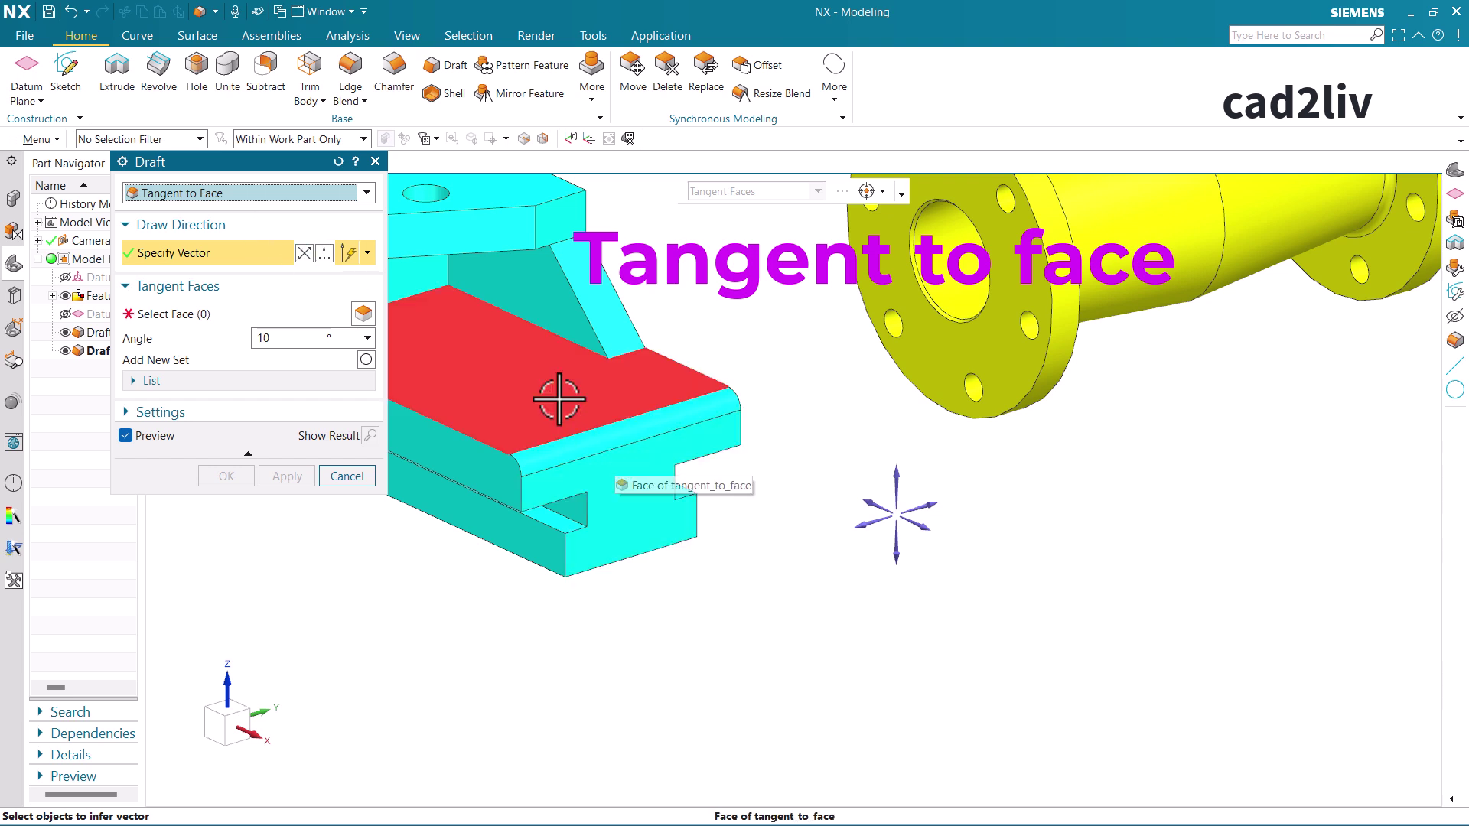
{"action": "left_click", "coordinate": [222, 317]}
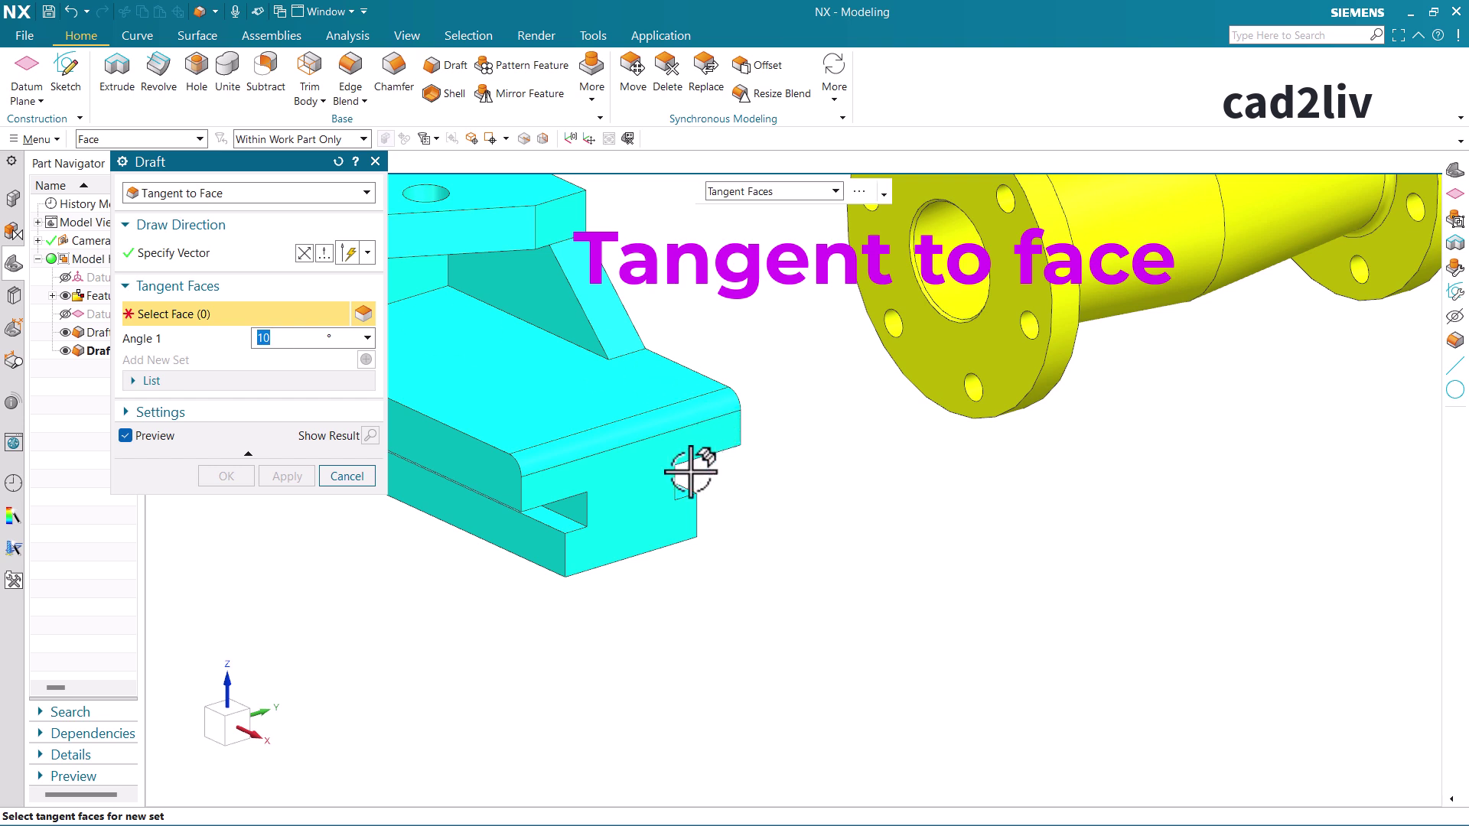
{"action": "left_click", "coordinate": [648, 490]}
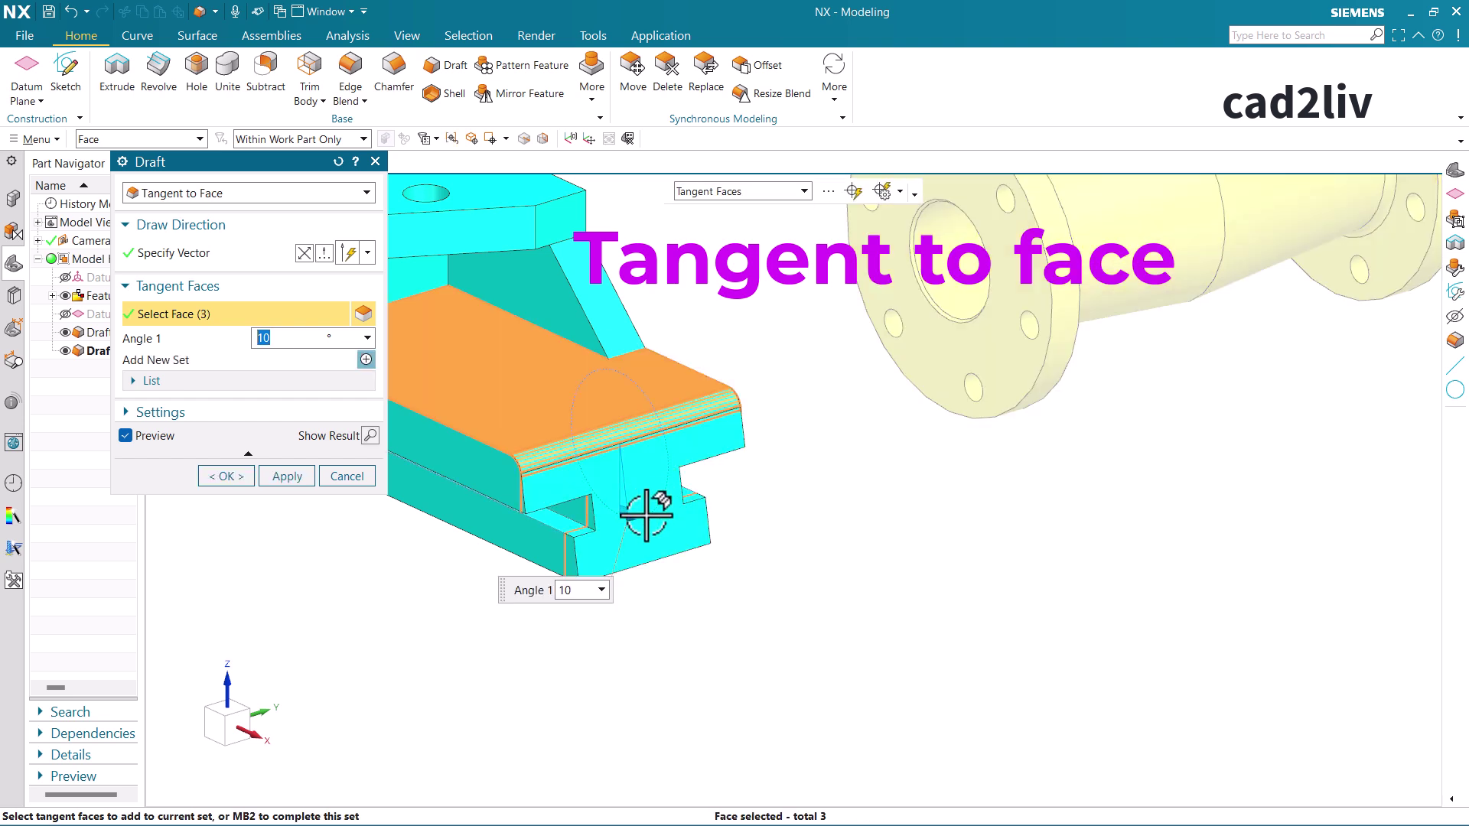
{"action": "mouse_move", "coordinate": [634, 525]}
{"action": "left_mouse_down"}
{"action": "mouse_move", "coordinate": [663, 502]}
{"action": "mouse_move", "coordinate": [648, 525]}
{"action": "left_mouse_up"}
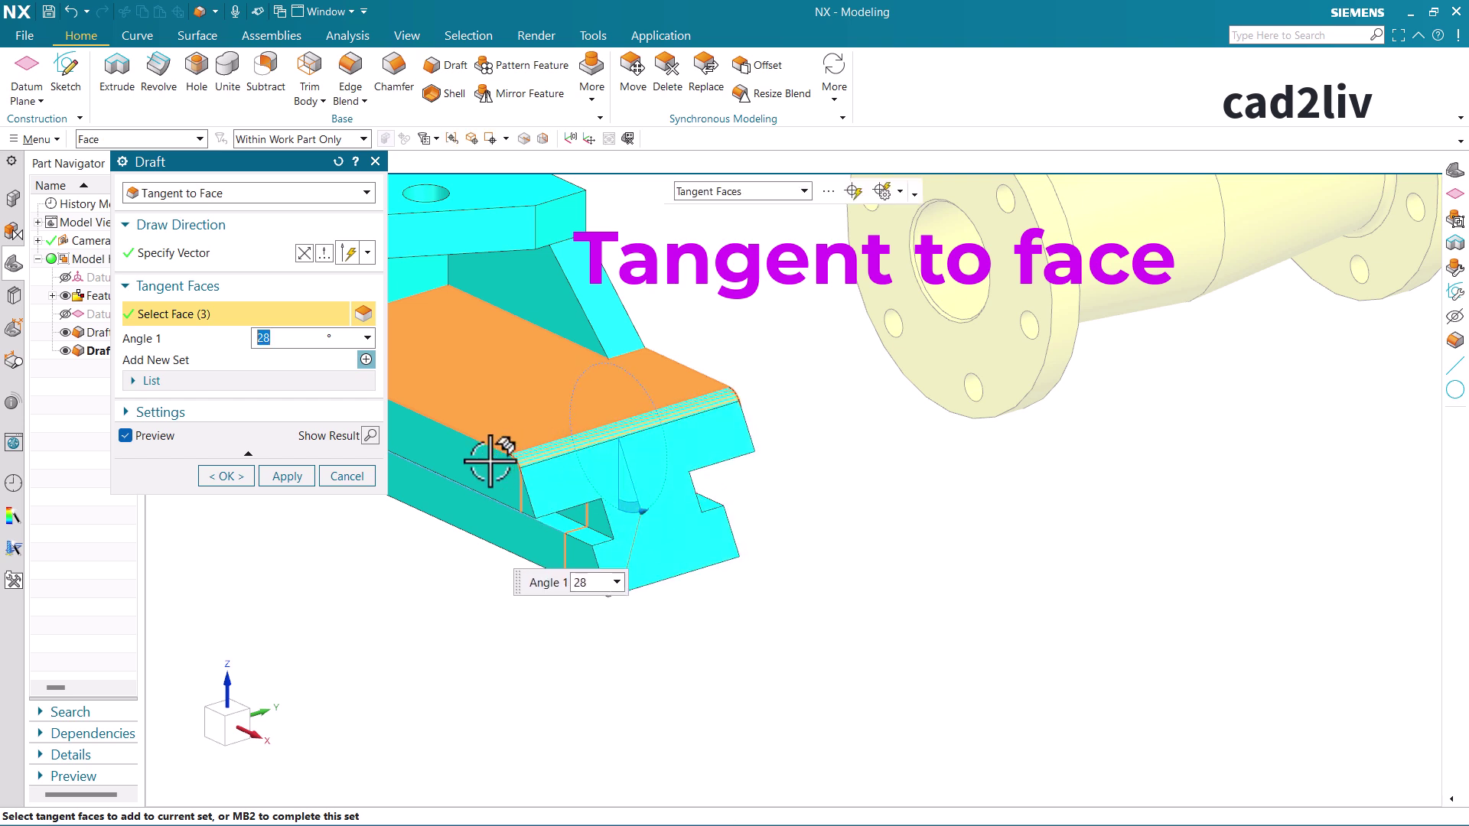
{"action": "left_click", "coordinate": [233, 472]}
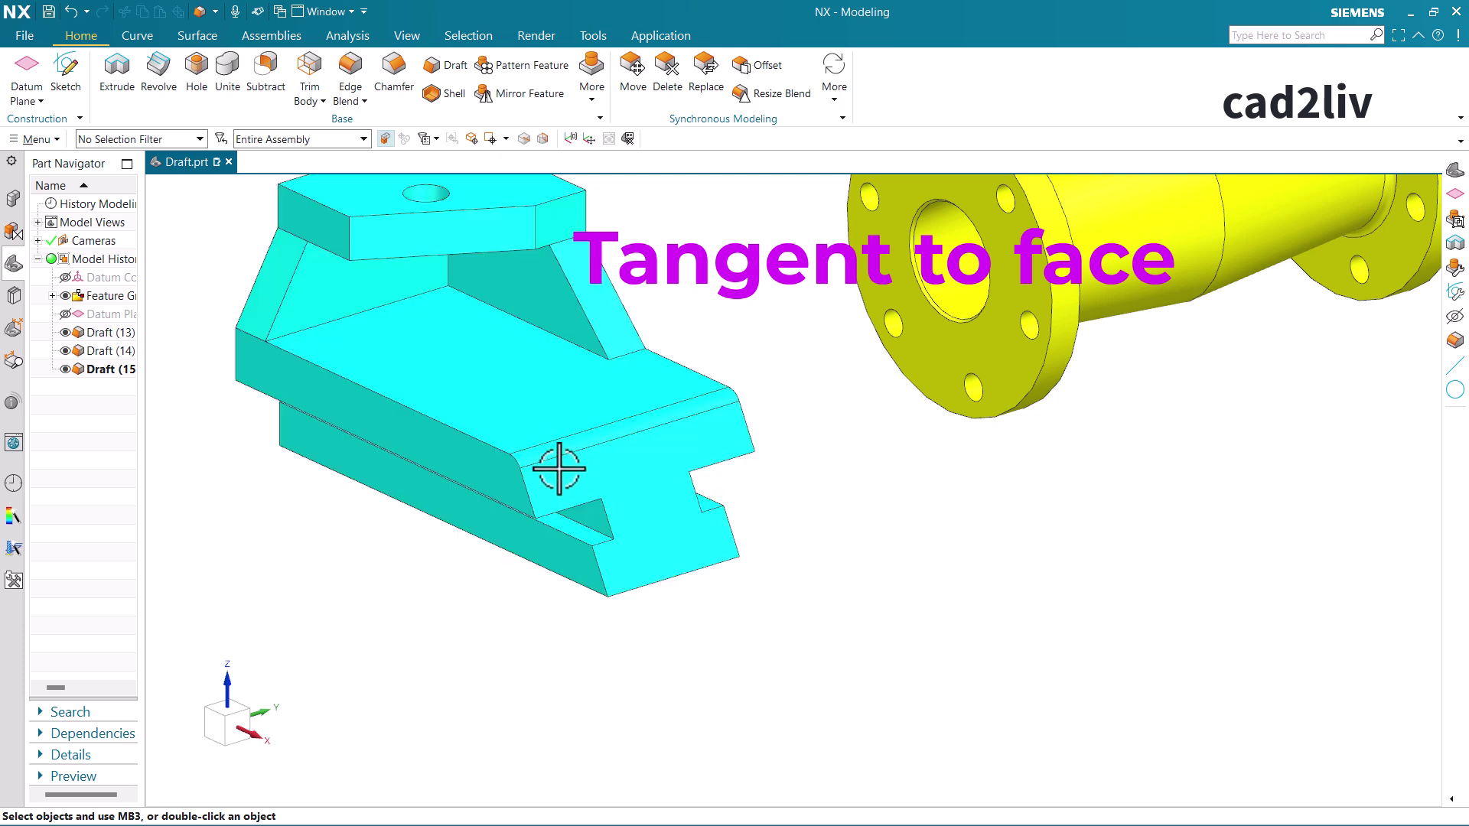
- Start another Draft and set its type to Parting Edge
{"action": "scroll", "coordinate": [551, 452], "scroll_direction": "down", "scroll_amount": 5}
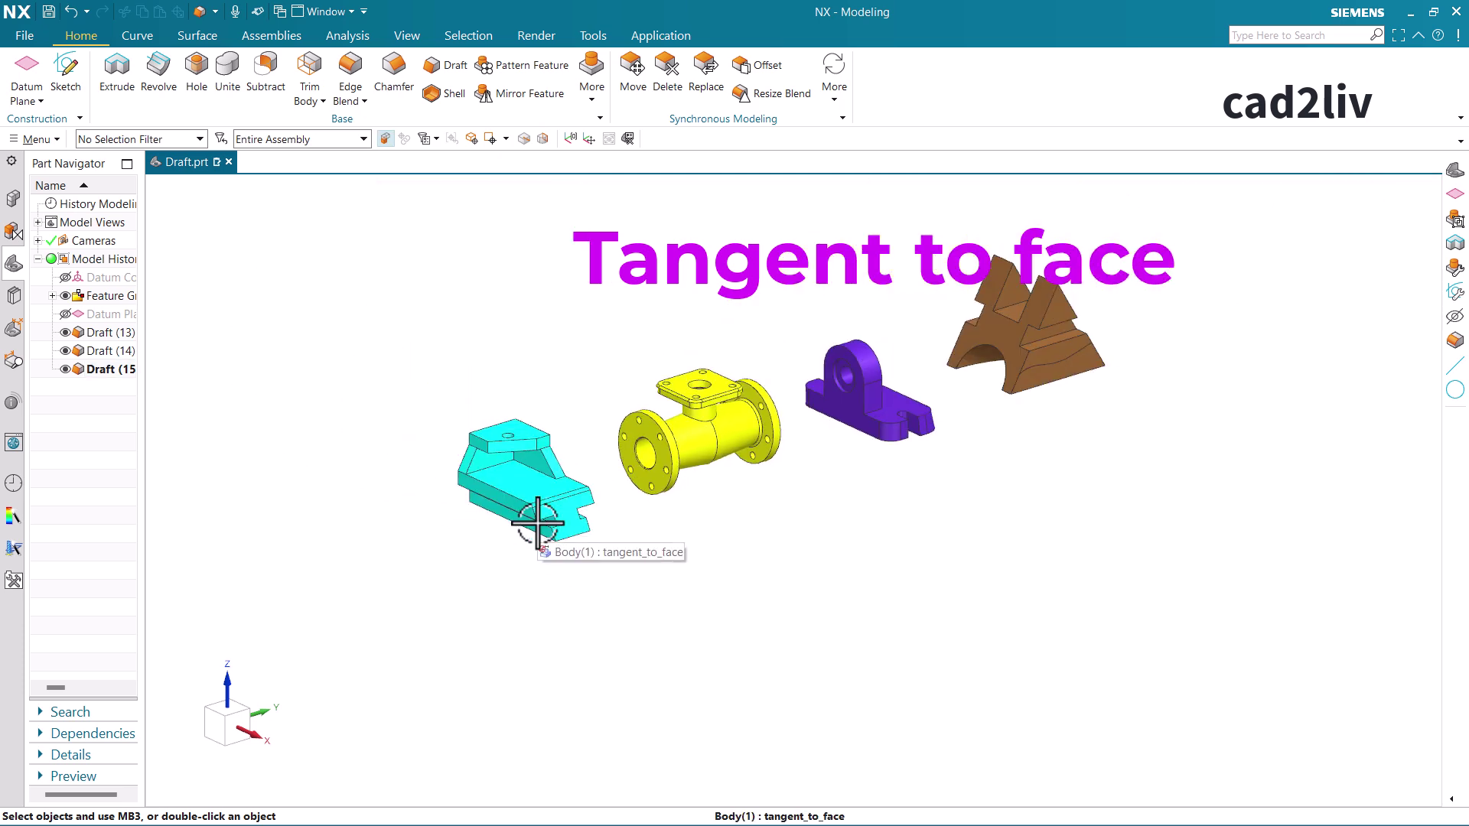
{"action": "scroll", "coordinate": [535, 518], "scroll_direction": "up", "scroll_amount": 5}
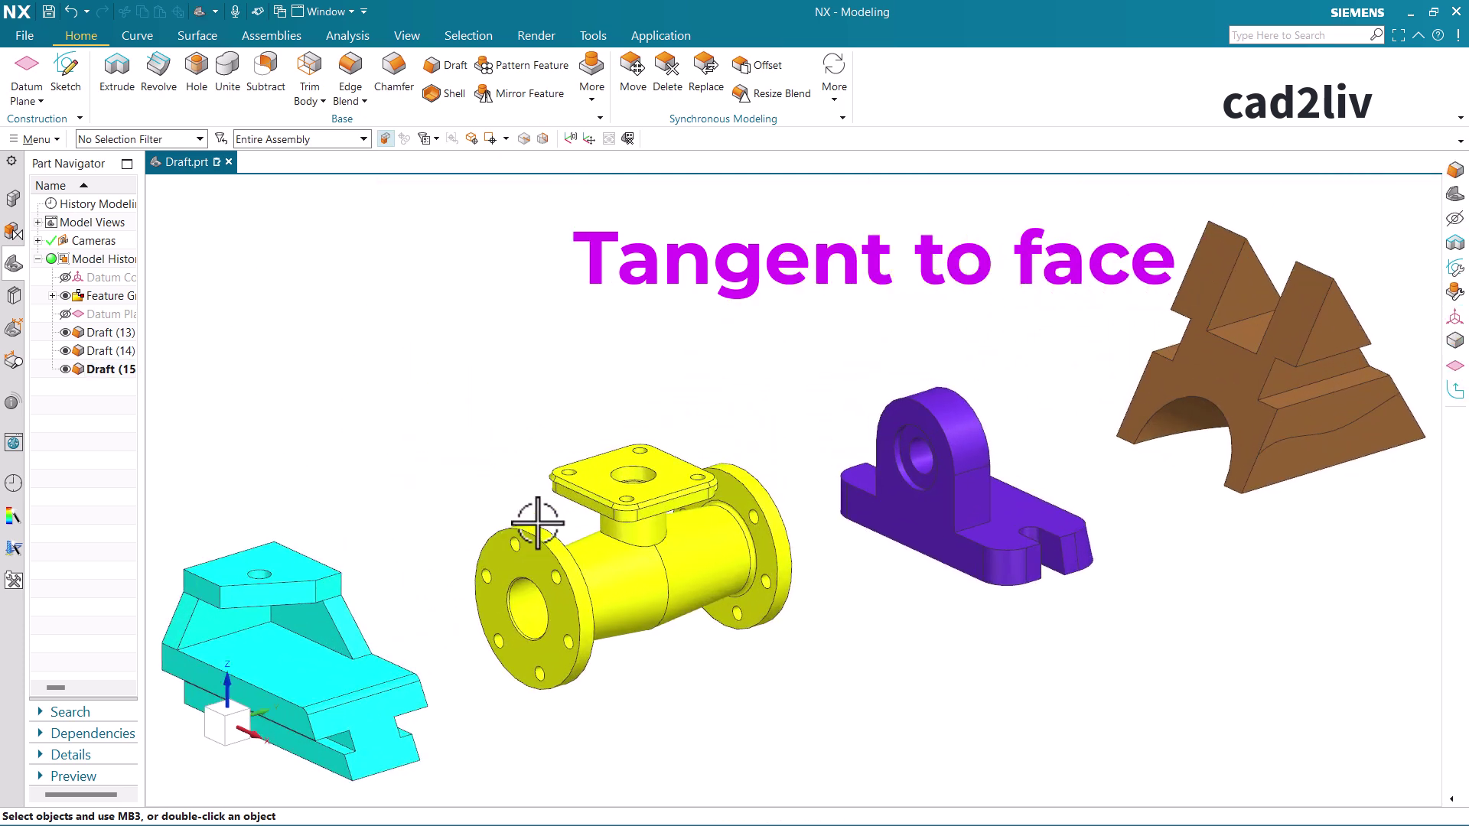
{"action": "left_click", "coordinate": [448, 69]}
{"action": "left_click", "coordinate": [278, 196]}
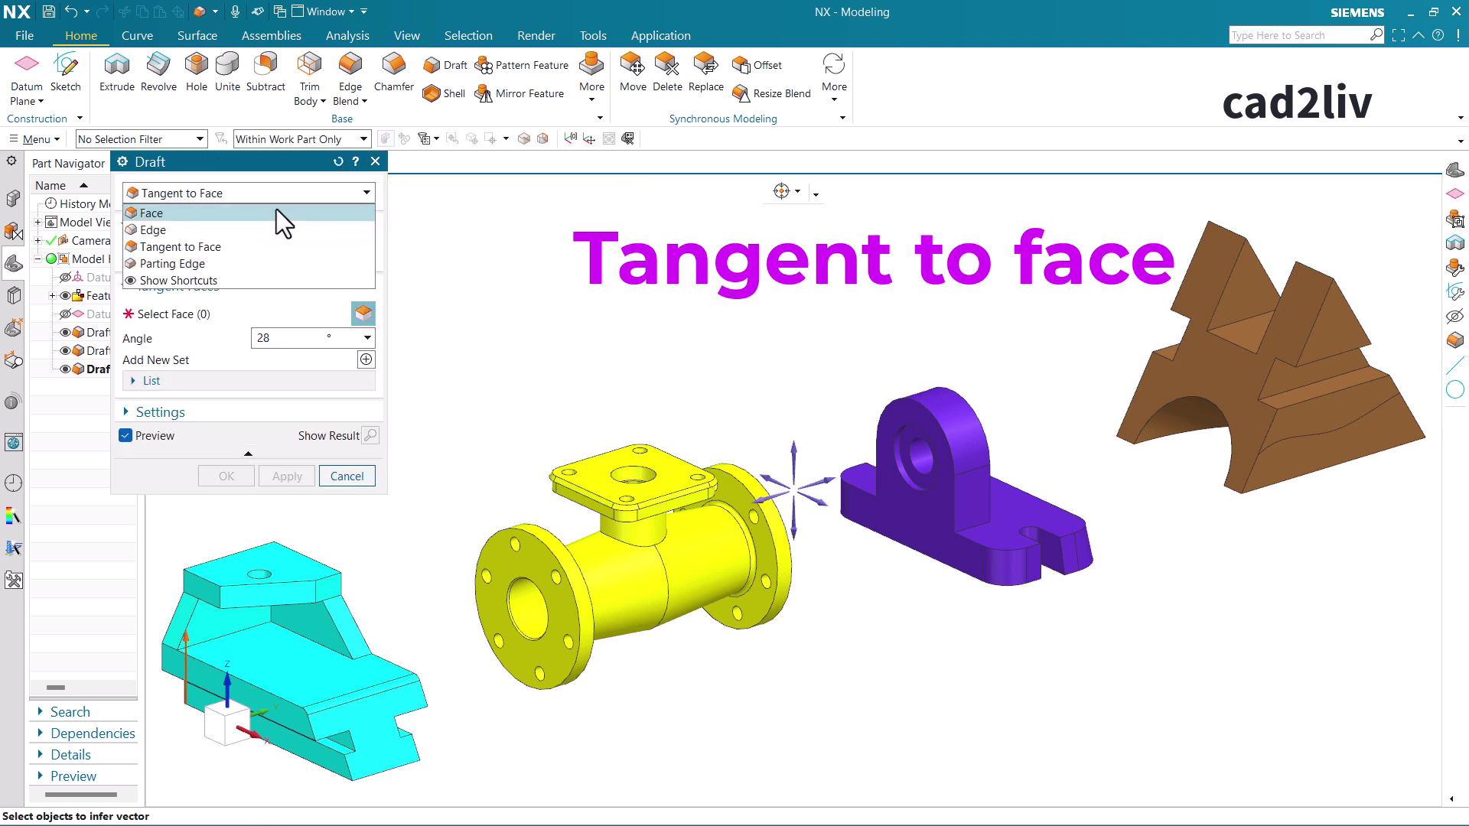
{"action": "left_click", "coordinate": [268, 262]}
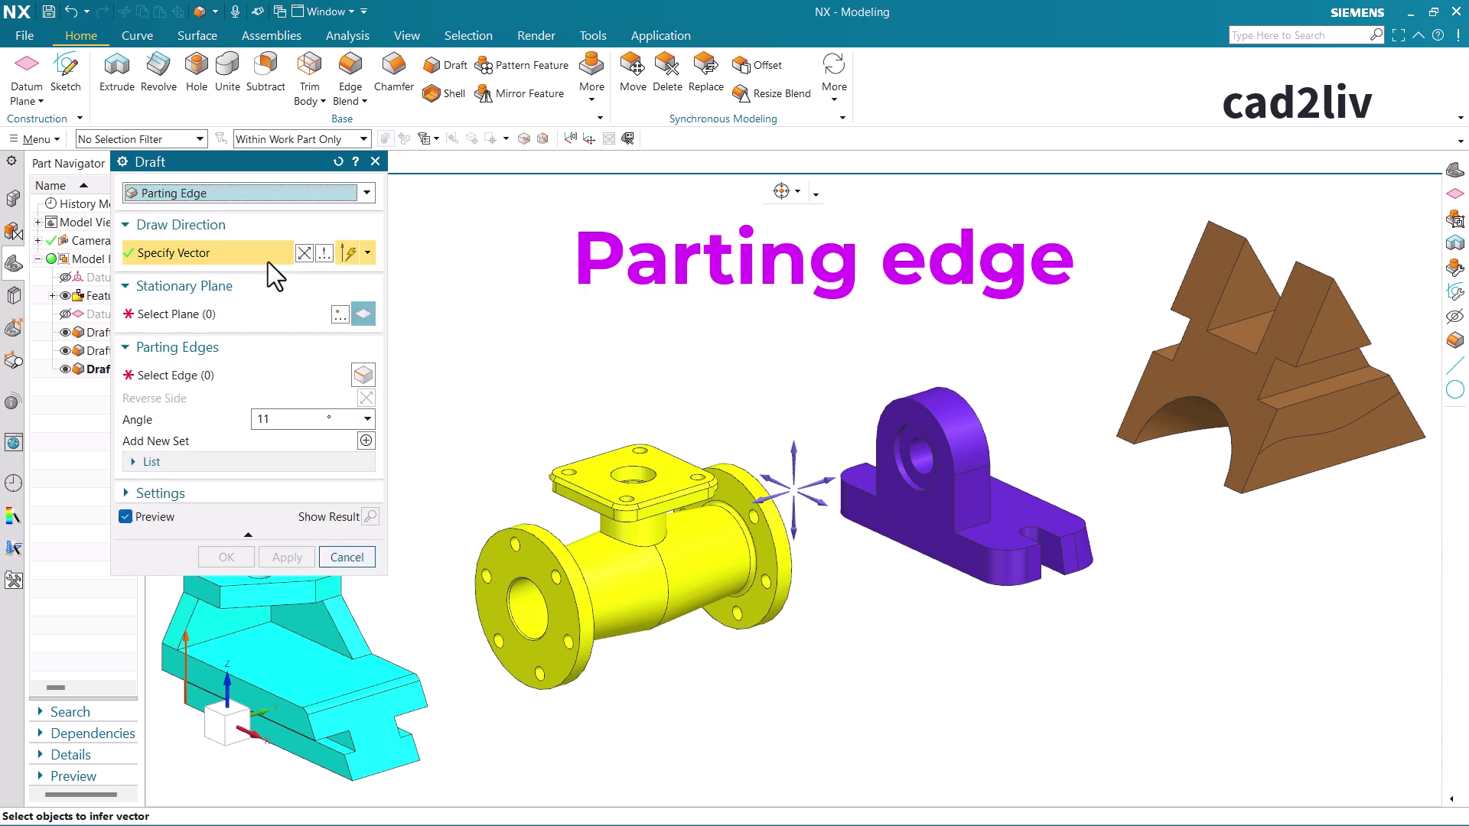
- Use the brown block's narrow flat ledge as the stationary plane and the curved dividing edge below it as the parting edge
{"action": "scroll", "coordinate": [620, 322], "scroll_direction": "down", "scroll_amount": 3}
{"action": "scroll", "coordinate": [938, 325], "scroll_direction": "up", "scroll_amount": 3}
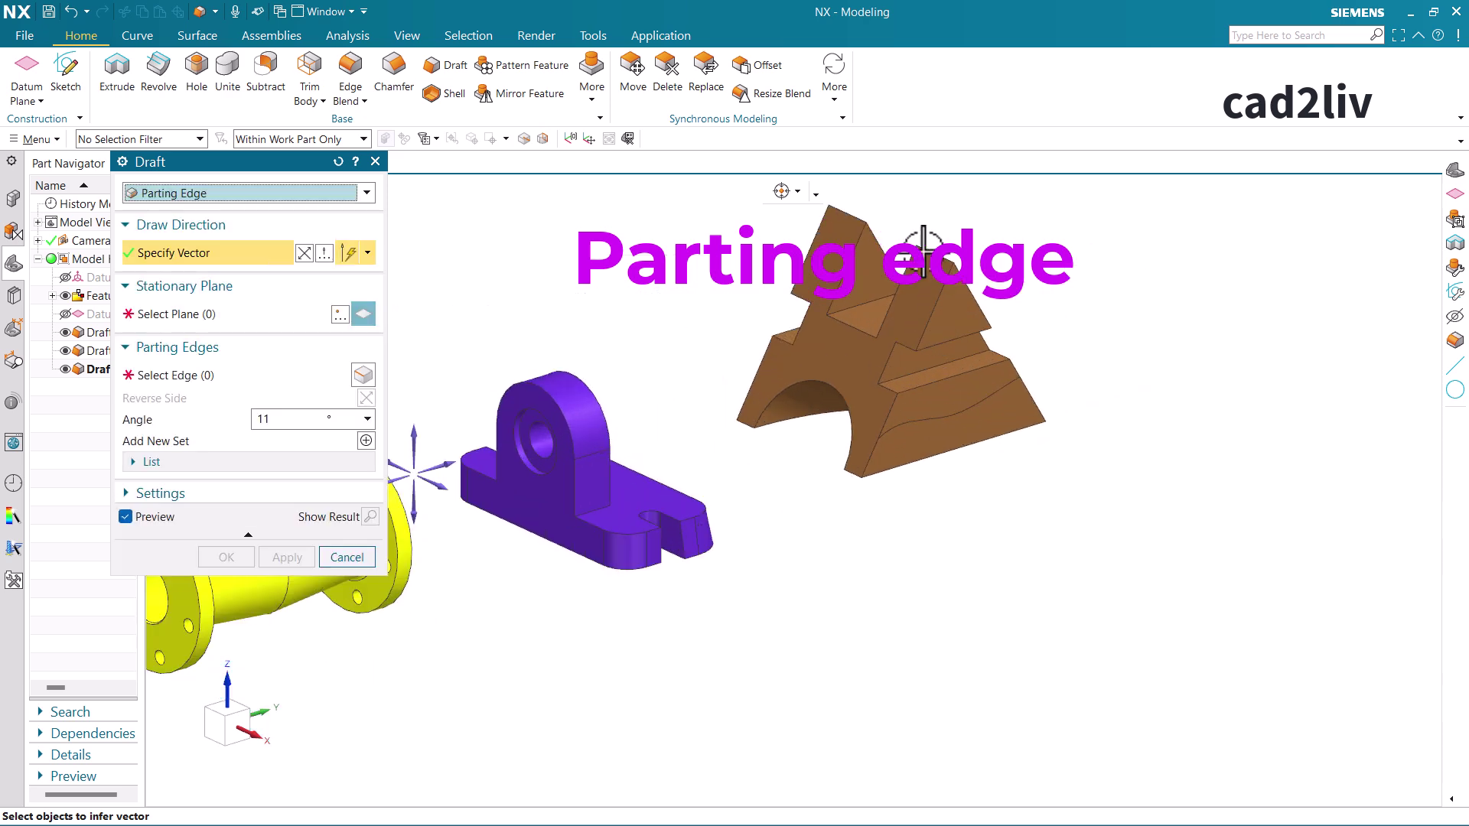
{"action": "scroll", "coordinate": [951, 417], "scroll_direction": "down", "scroll_amount": 2}
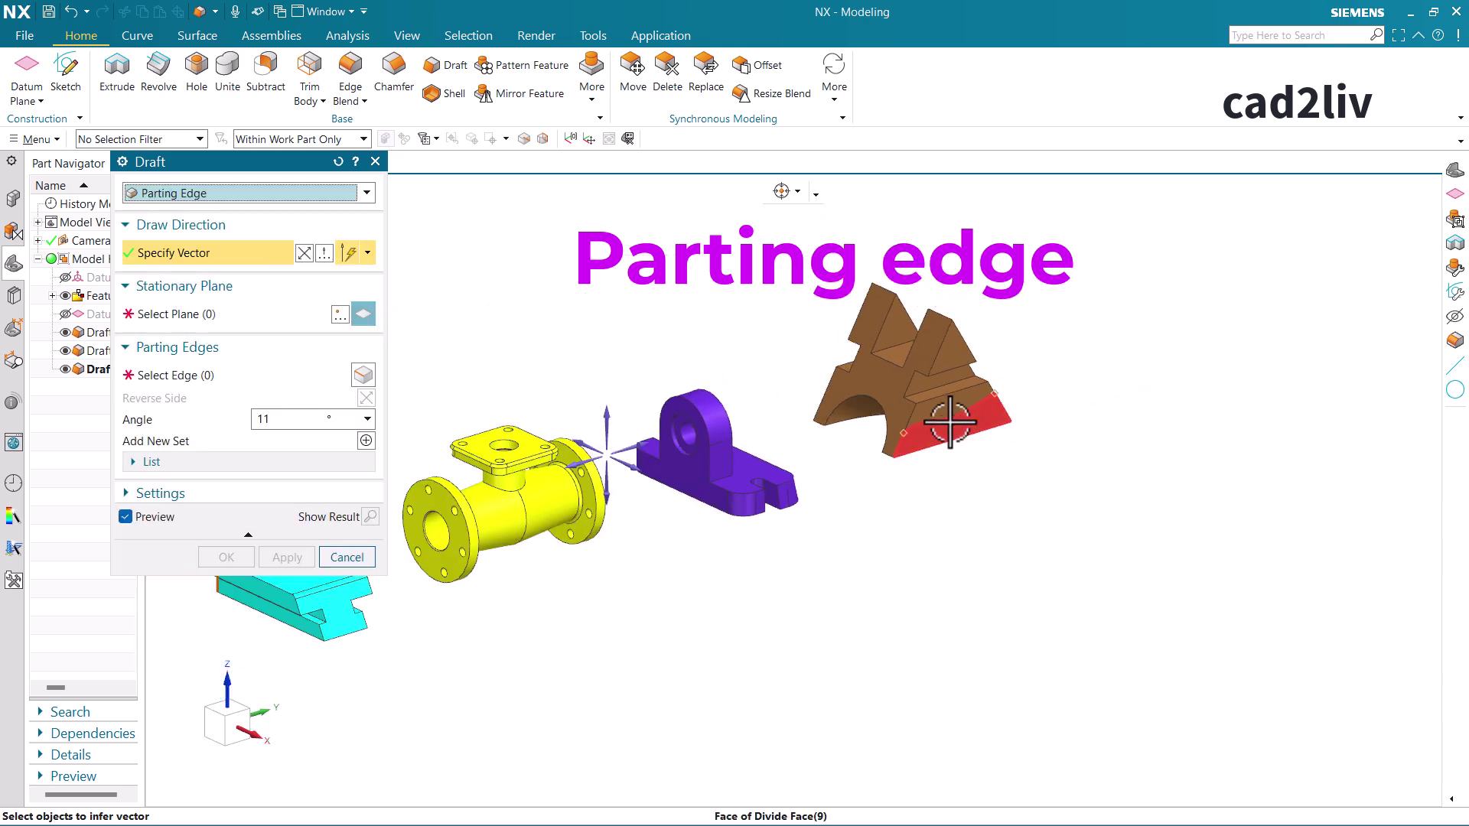
{"action": "scroll", "coordinate": [952, 489], "scroll_direction": "up", "scroll_amount": 4}
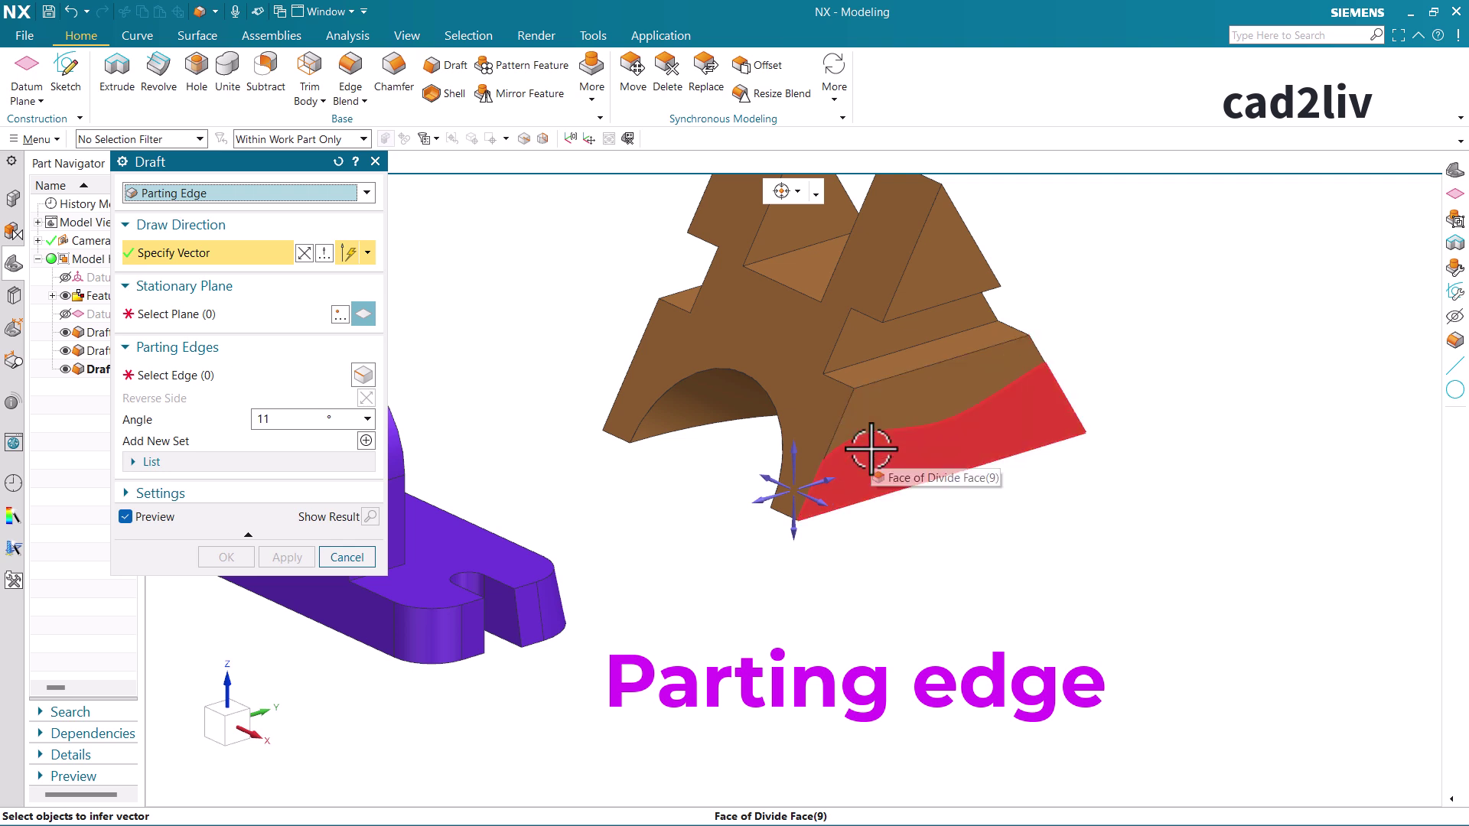
{"action": "left_click", "coordinate": [250, 317]}
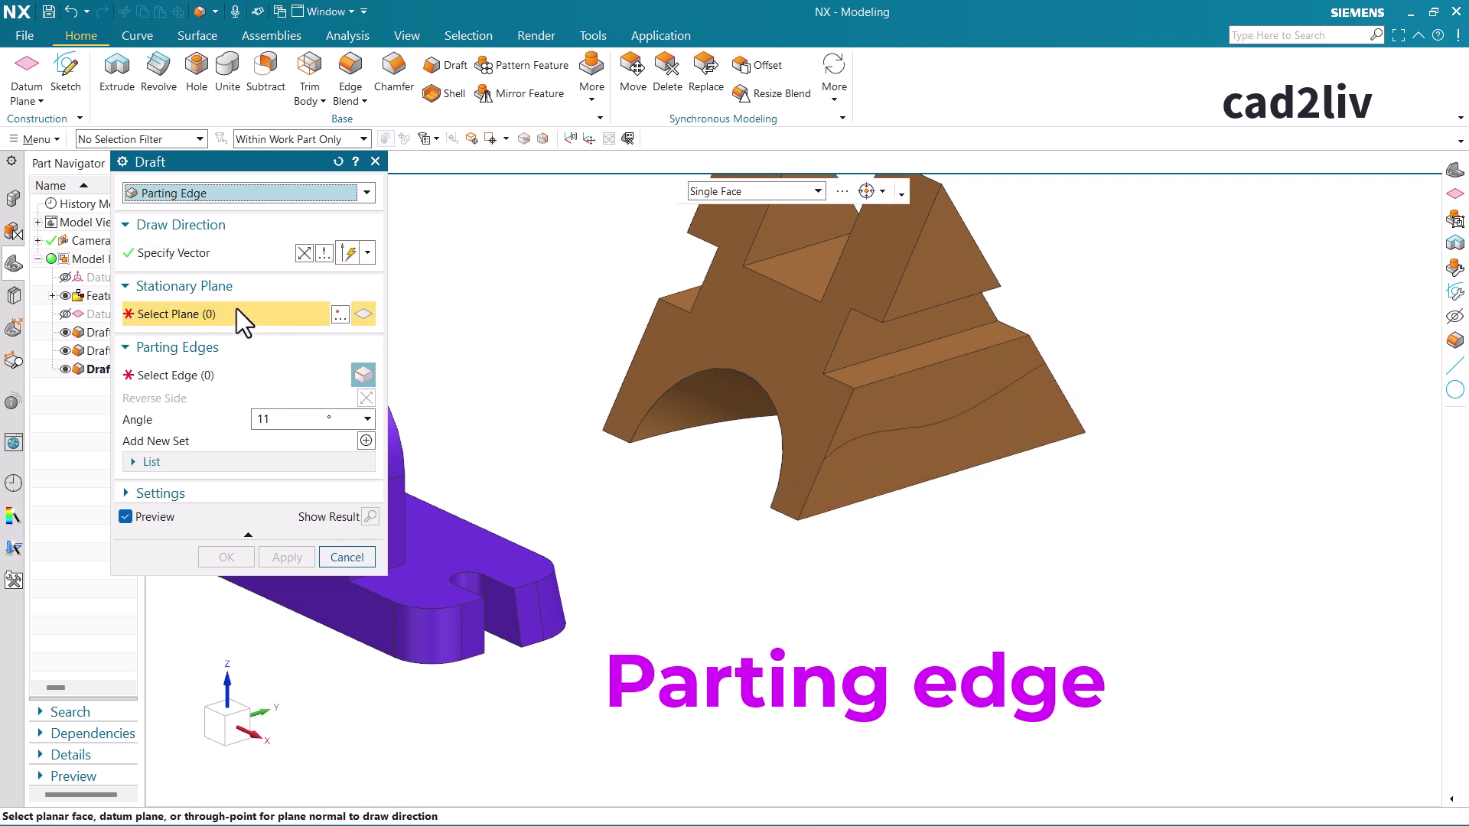
{"action": "scroll", "coordinate": [928, 349], "scroll_direction": "up", "scroll_amount": 3}
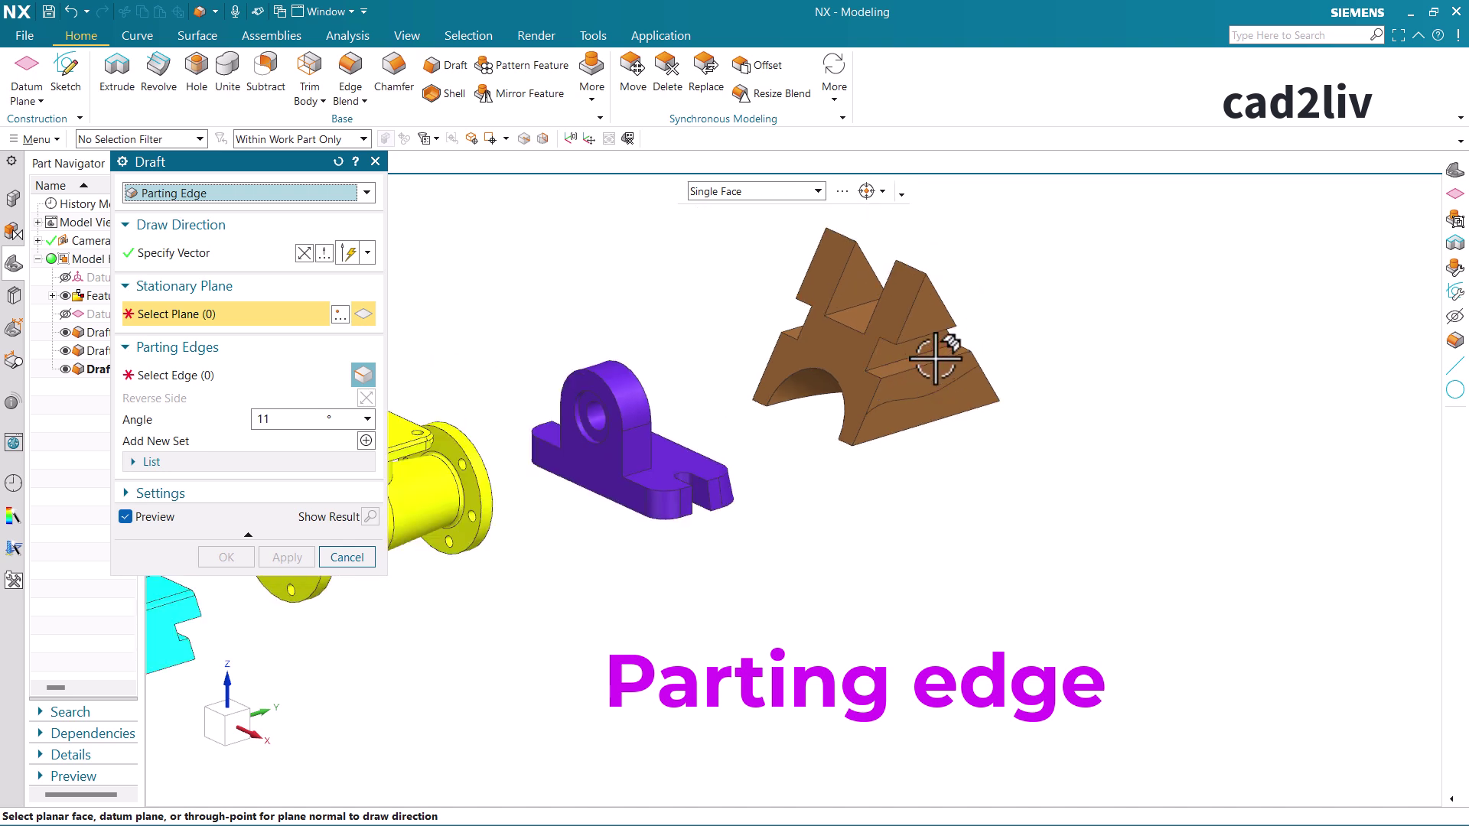
{"action": "scroll", "coordinate": [926, 360], "scroll_direction": "down", "scroll_amount": 5}
{"action": "left_click", "coordinate": [892, 370]}
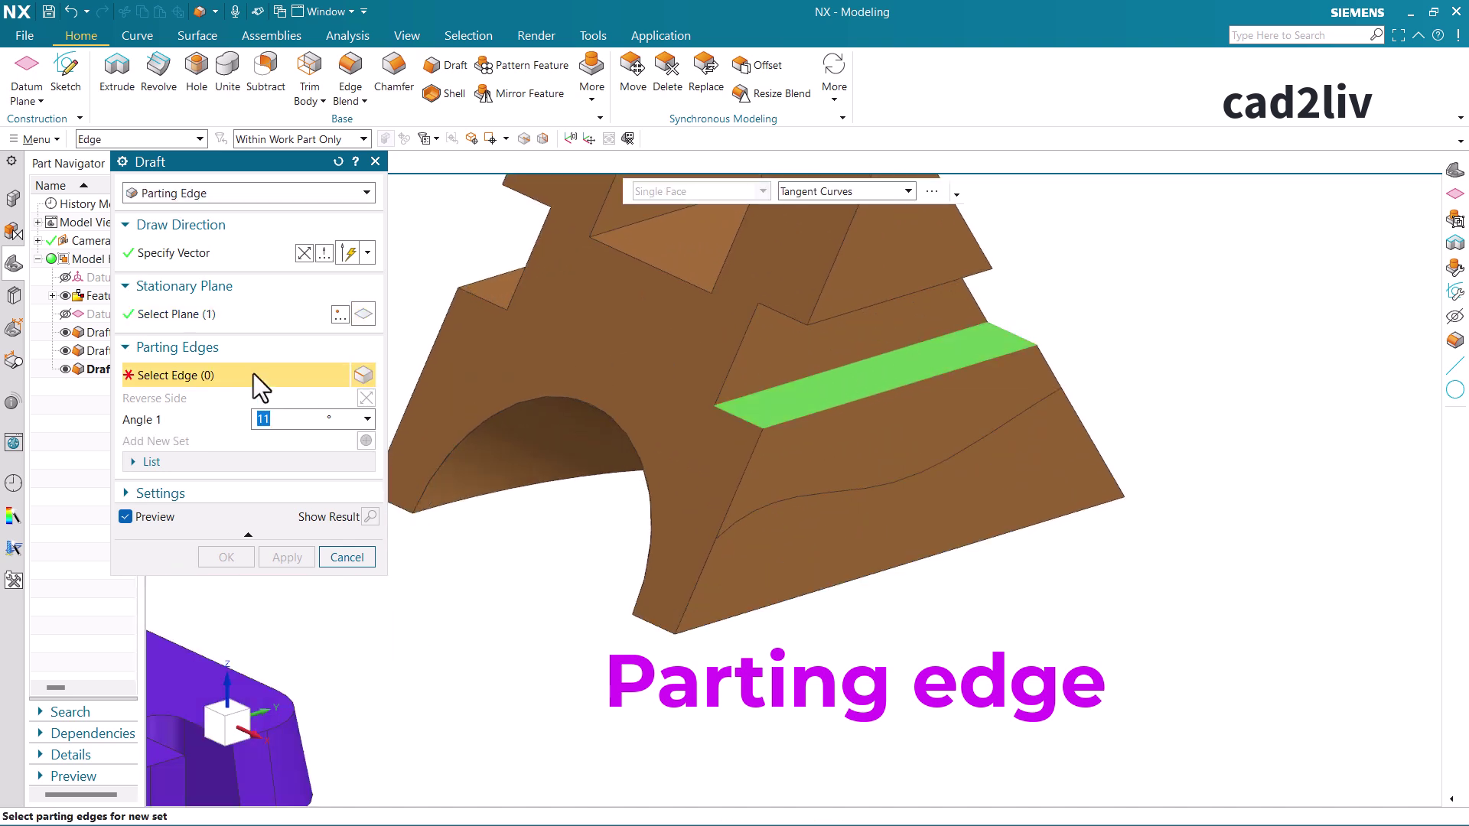
{"action": "left_click", "coordinate": [778, 499]}
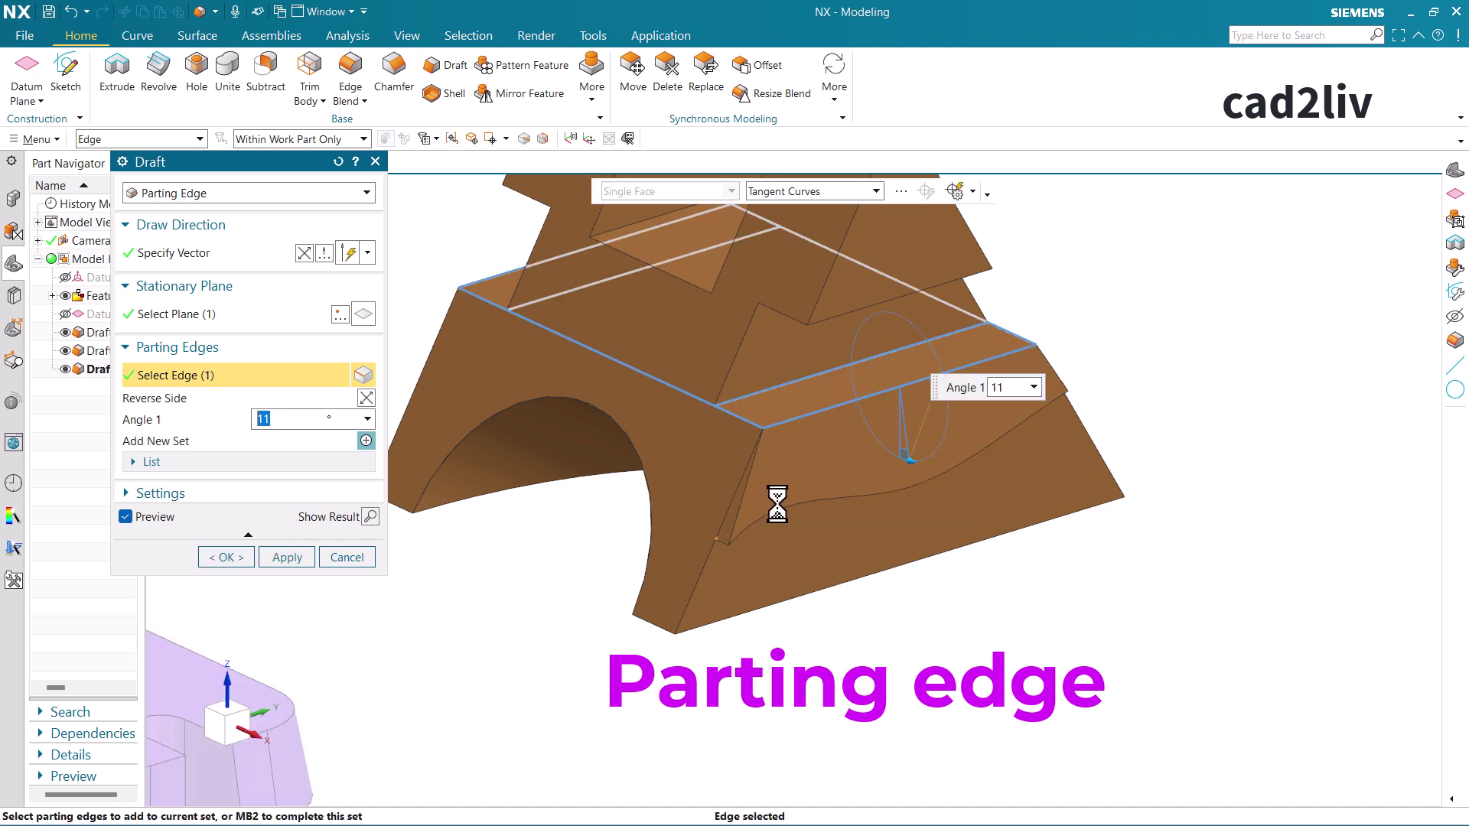
- Try draft angles of 41°, 42° and 39° while switching the draft between both sides of the parting edge
{"action": "mouse_move", "coordinate": [908, 460]}
{"action": "left_mouse_down"}
{"action": "mouse_move", "coordinate": [944, 457]}
{"action": "mouse_move", "coordinate": [922, 487]}
{"action": "mouse_move", "coordinate": [940, 475]}
{"action": "mouse_move", "coordinate": [921, 482]}
{"action": "mouse_move", "coordinate": [933, 456]}
{"action": "left_mouse_up"}
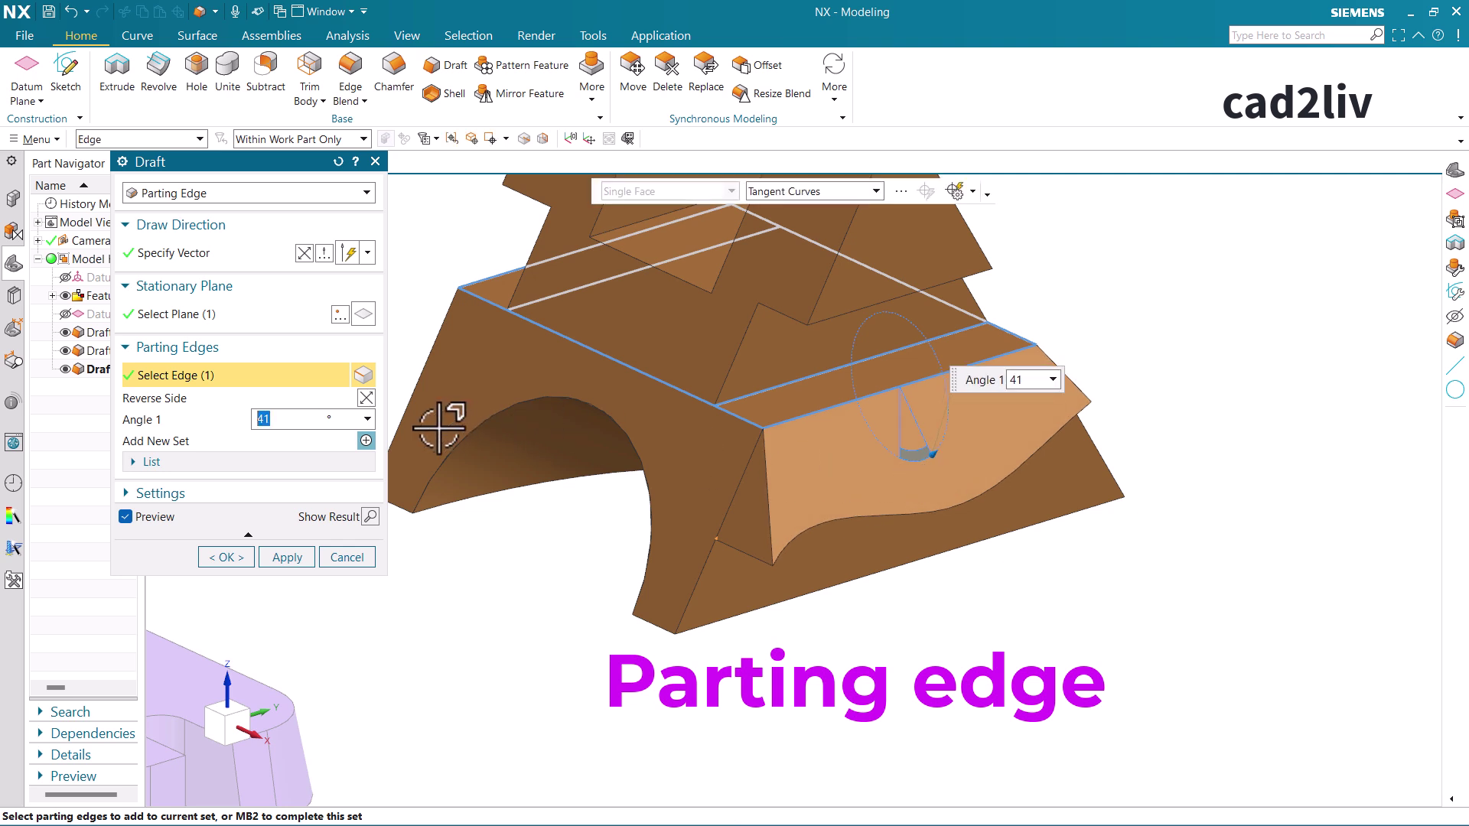
{"action": "left_click", "coordinate": [370, 404]}
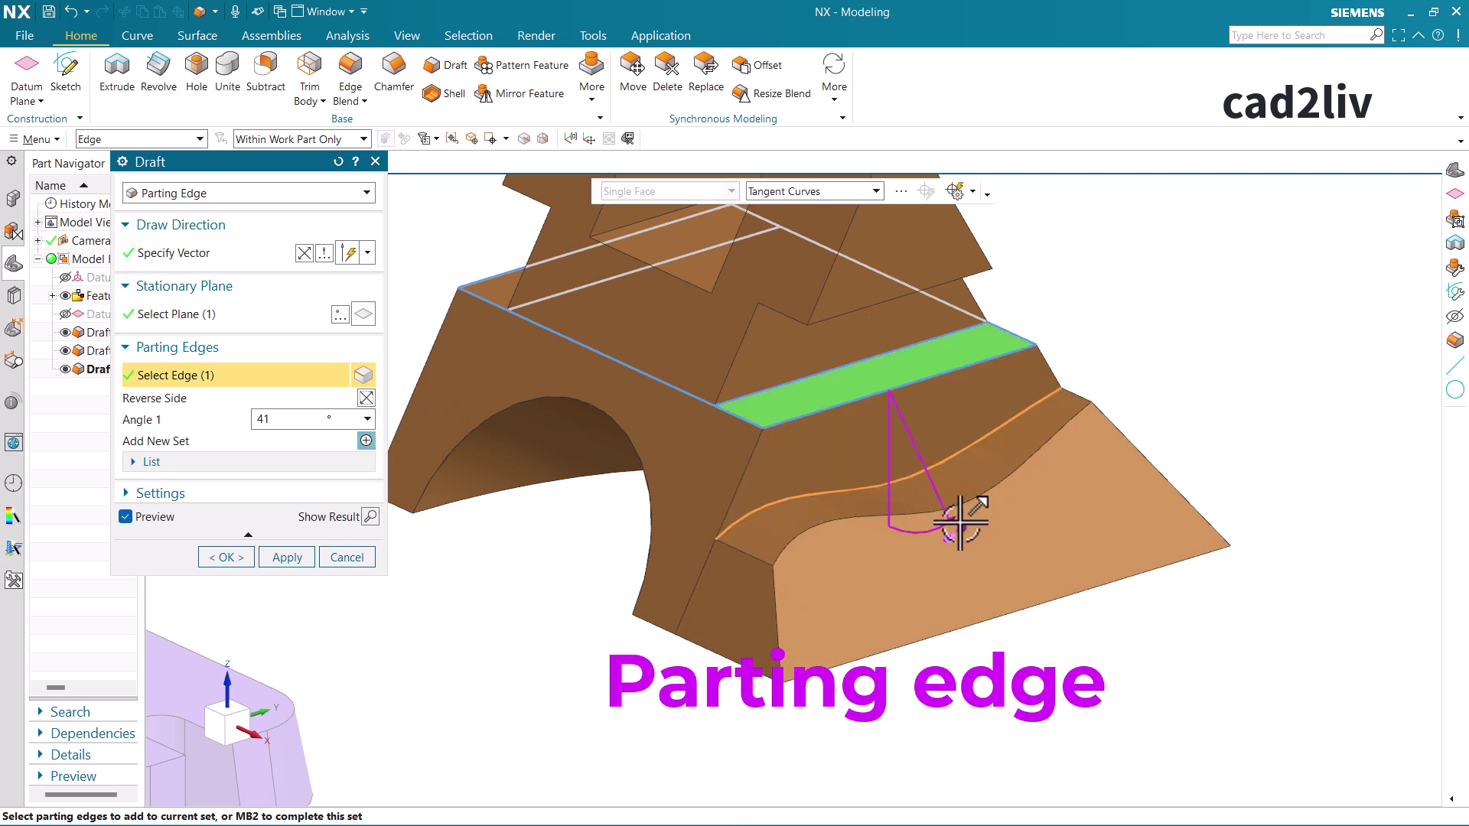
{"action": "mouse_move", "coordinate": [956, 517]}
{"action": "left_mouse_down"}
{"action": "mouse_move", "coordinate": [977, 505]}
{"action": "mouse_move", "coordinate": [921, 535]}
{"action": "mouse_move", "coordinate": [958, 515]}
{"action": "left_mouse_up"}
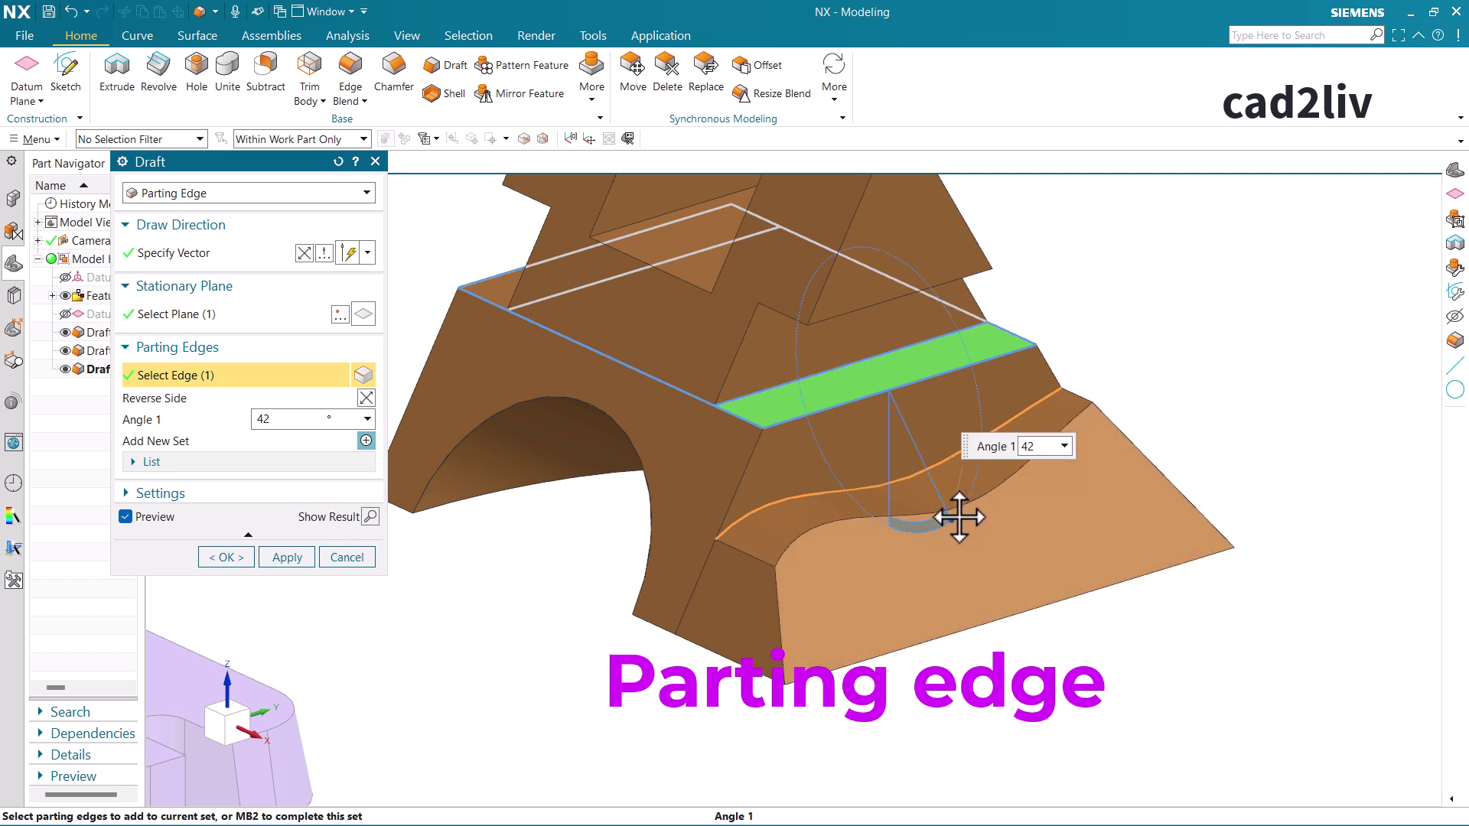
{"action": "left_click", "coordinate": [369, 400]}
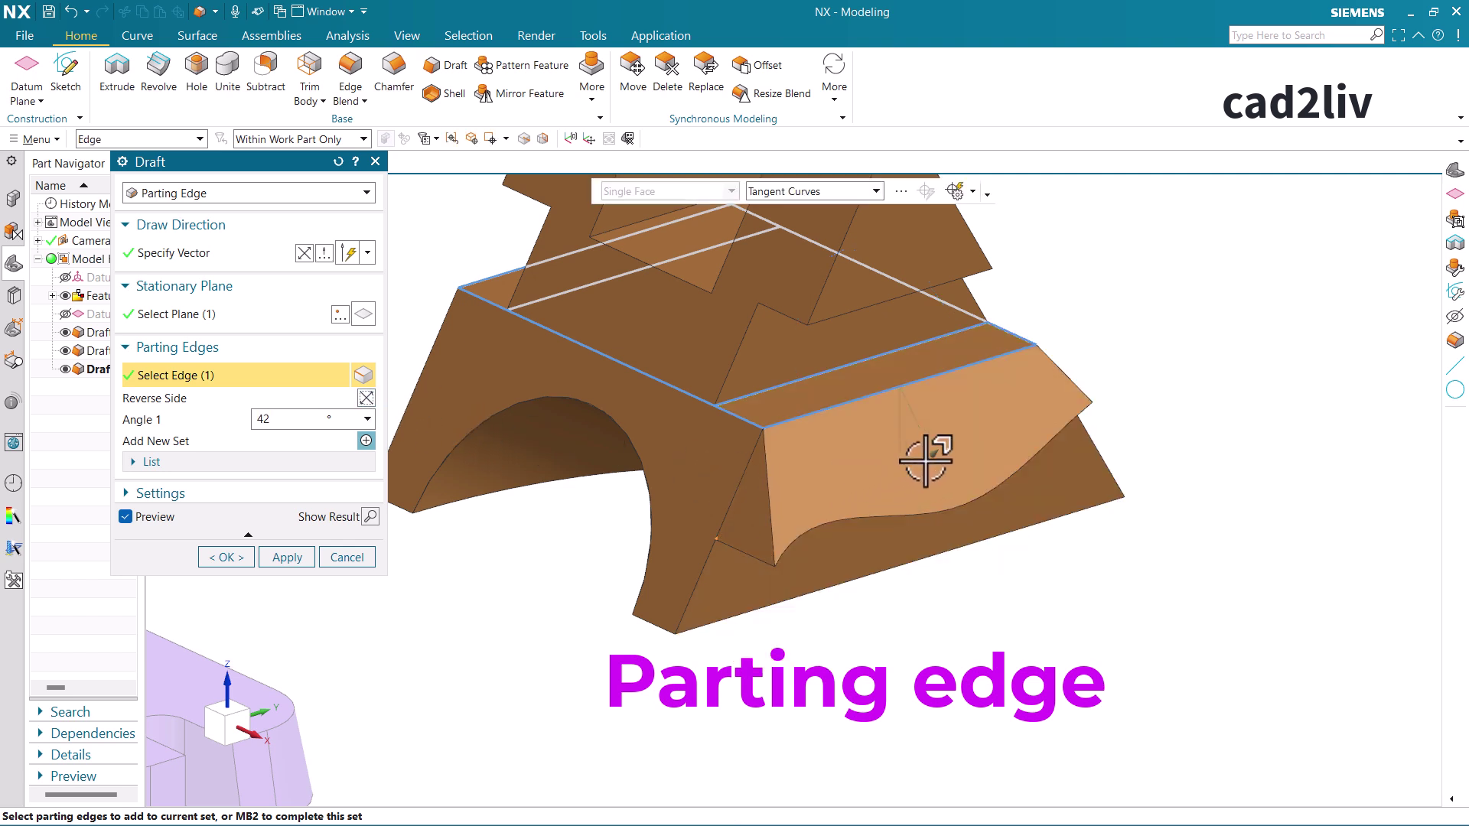
{"action": "mouse_move", "coordinate": [939, 453]}
{"action": "left_mouse_down"}
{"action": "mouse_move", "coordinate": [944, 443]}
{"action": "mouse_move", "coordinate": [932, 469]}
{"action": "left_mouse_up"}
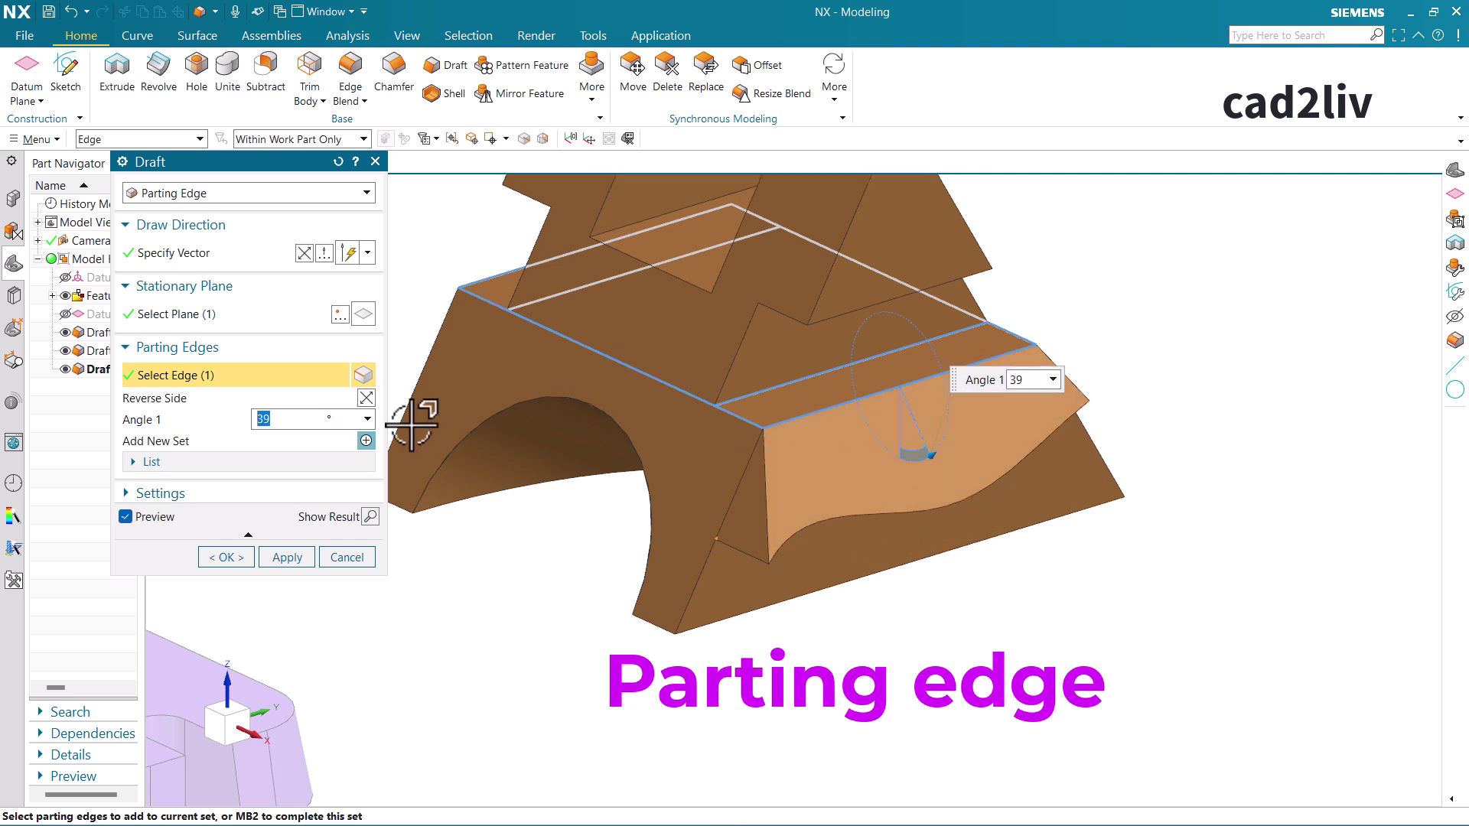
- Reverse the draft to the face below the parting edge, set its angle to 38° and create the Parting Edge draft
{"action": "left_click", "coordinate": [366, 399]}
{"action": "left_click_drag", "start_coordinate": [961, 518], "coordinate": [947, 523]}
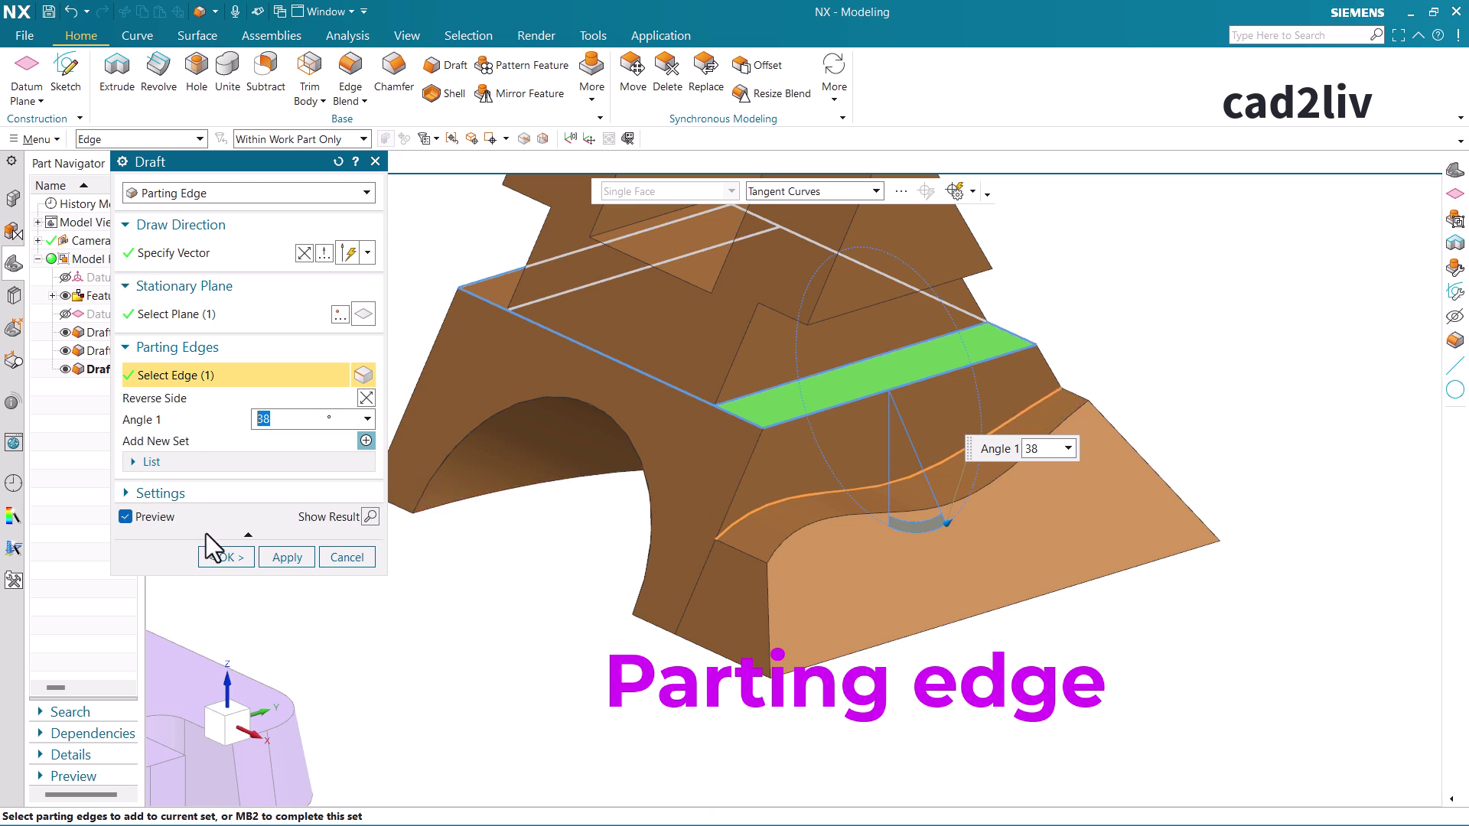
{"action": "left_click", "coordinate": [227, 557]}
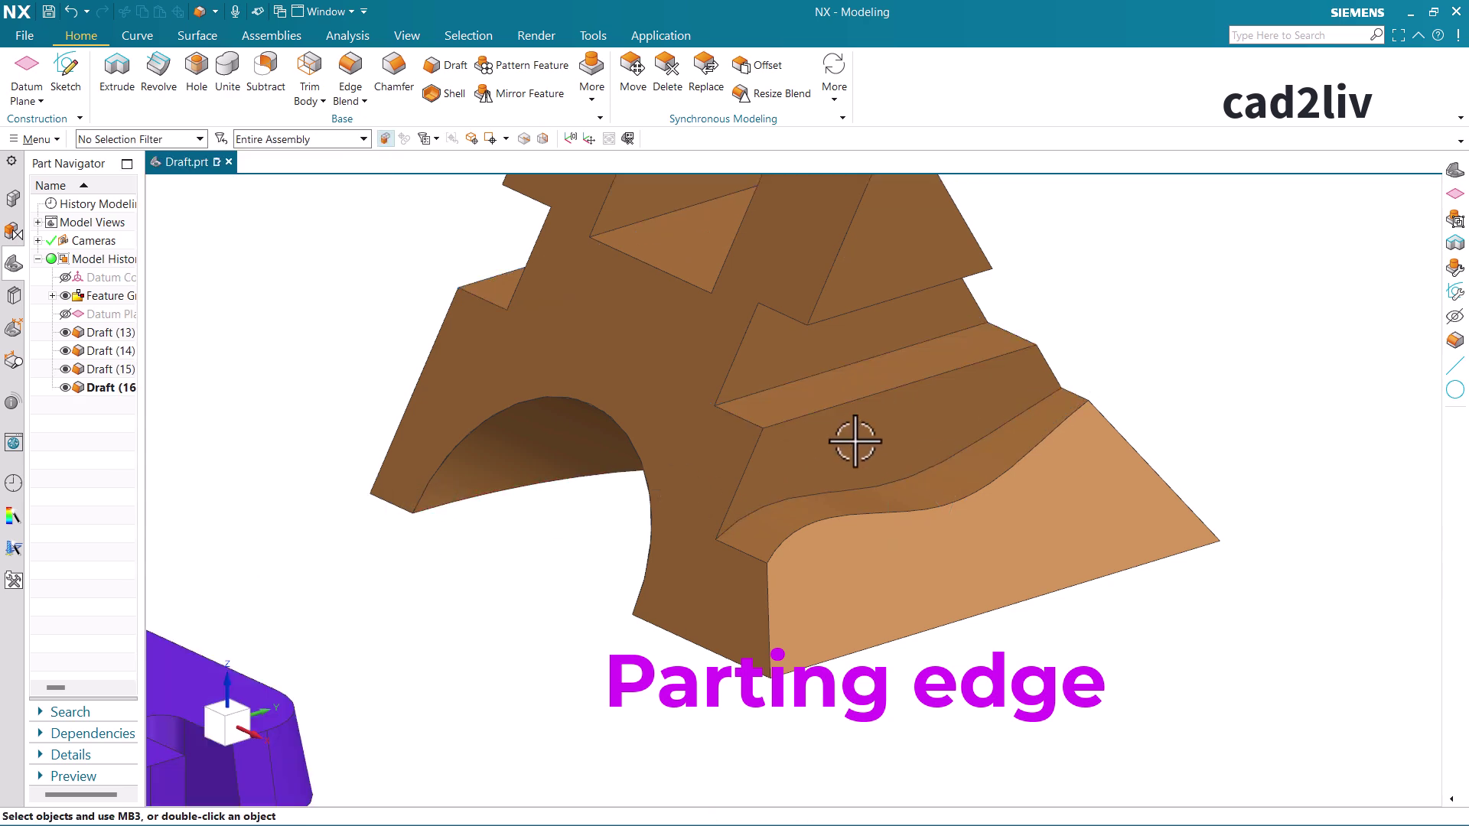
- Delete the existing draft feature from the side of the purple bracket's base
{"action": "scroll", "coordinate": [880, 429], "scroll_direction": "down", "scroll_amount": 4}
{"action": "scroll", "coordinate": [909, 419], "scroll_direction": "down", "scroll_amount": 3}
{"action": "scroll", "coordinate": [475, 476], "scroll_direction": "up", "scroll_amount": 3}
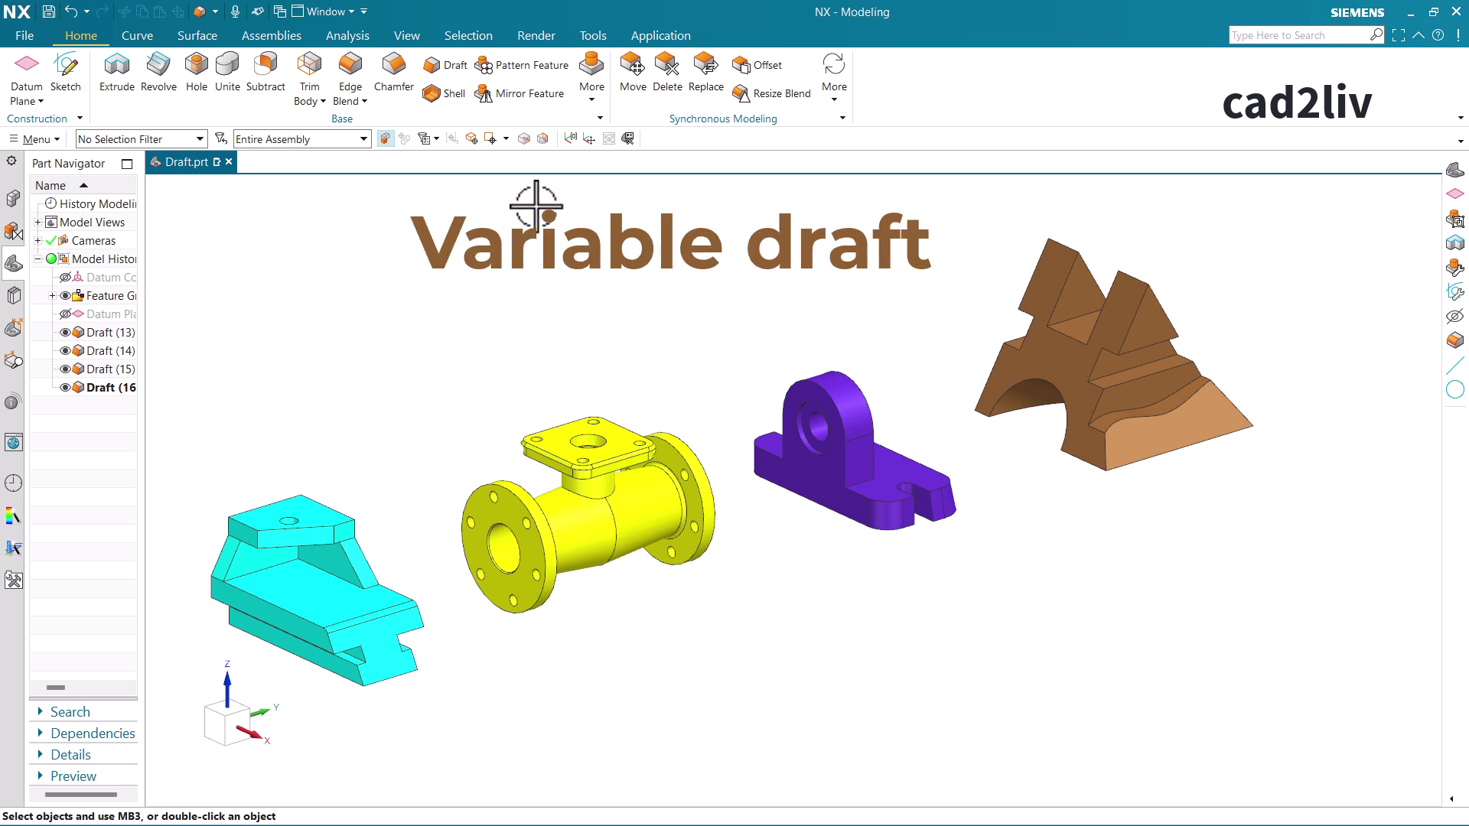
{"action": "left_click", "coordinate": [108, 369]}
{"action": "left_click", "coordinate": [100, 352]}
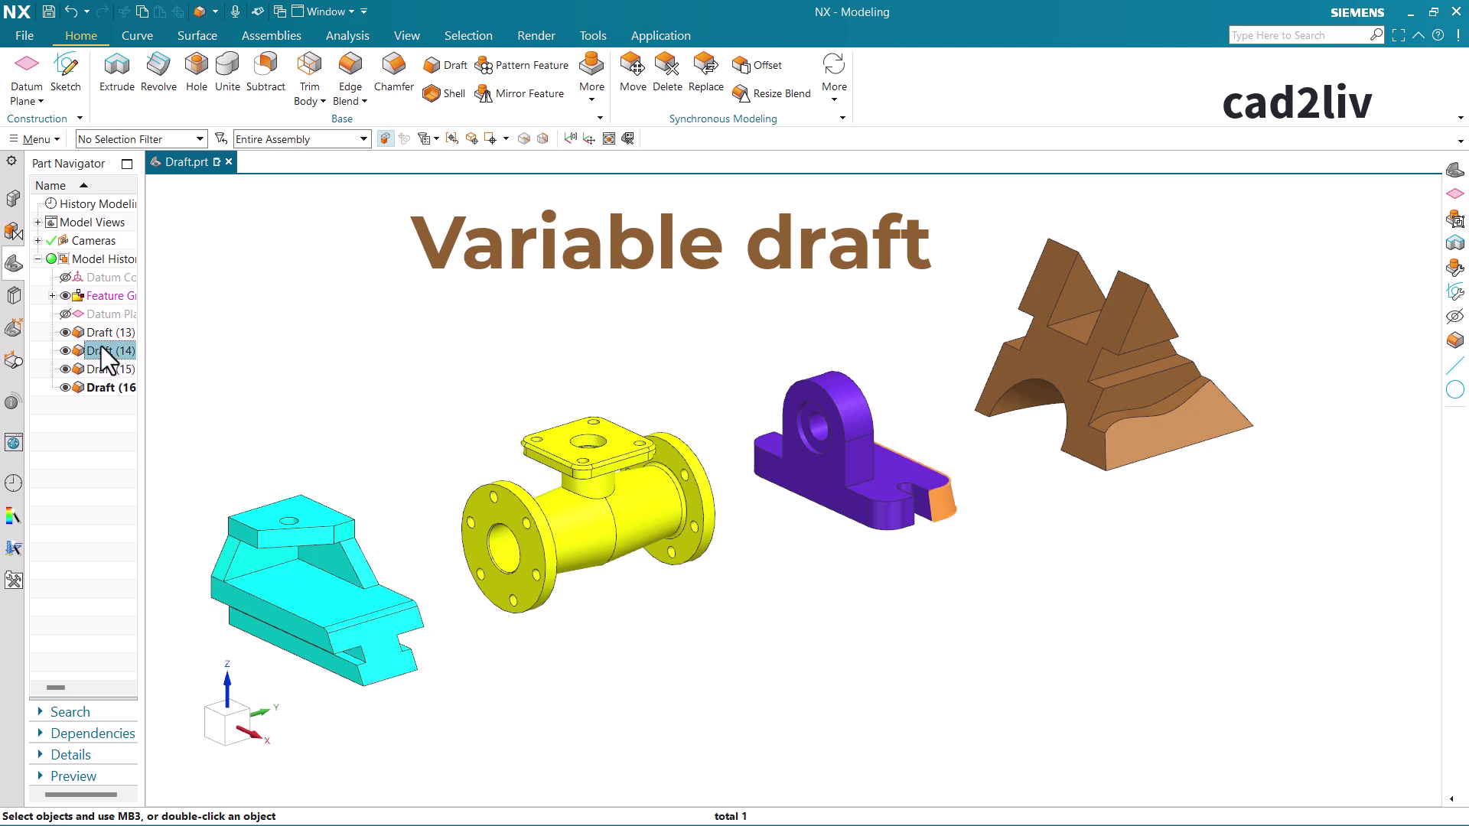
{"action": "key", "text": "Delete"}
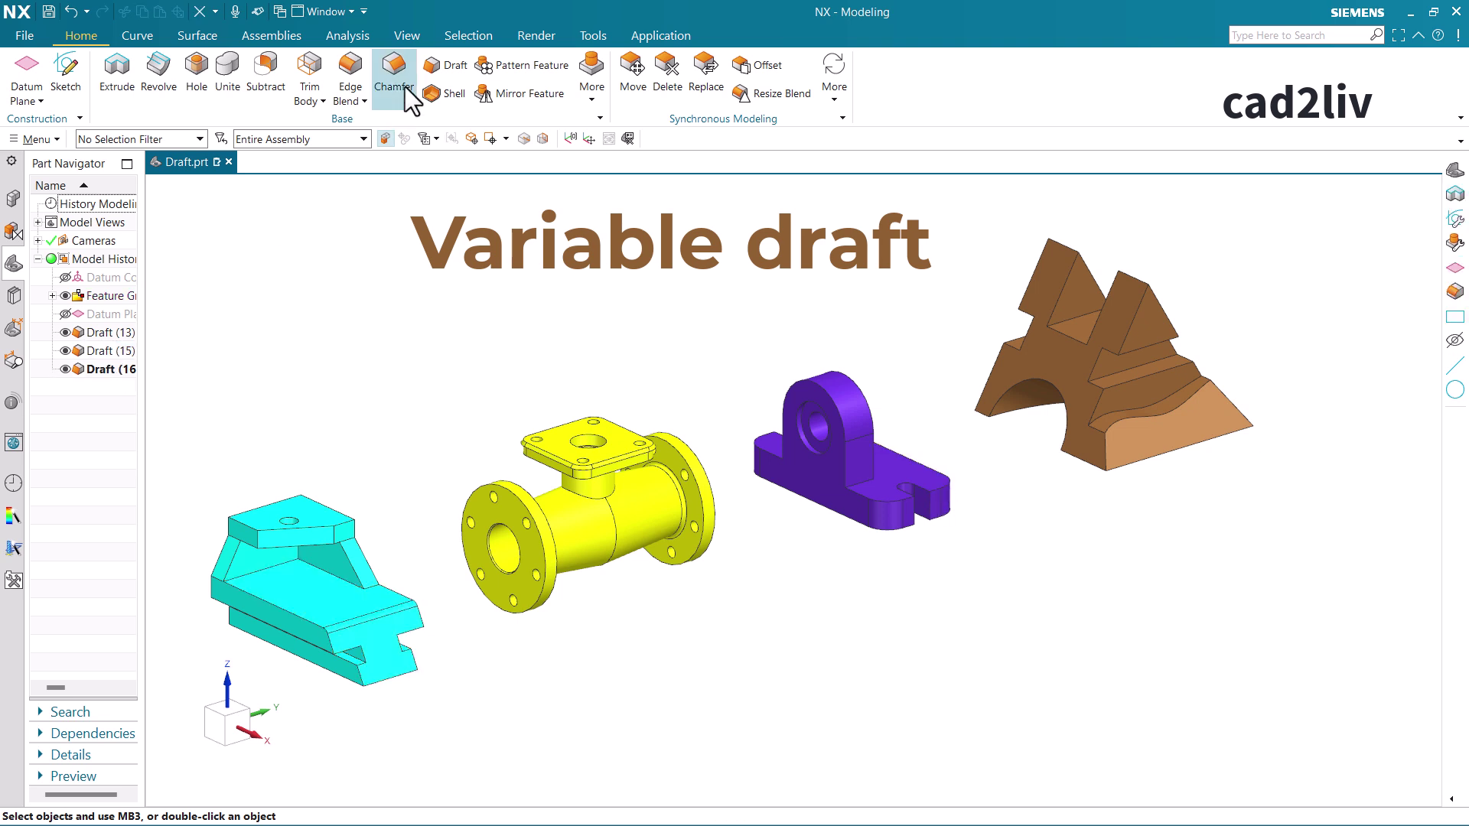
- Start an Edge draft at 25° with the tangent chain along the purple base's long rear upper edge as stationary edges
{"action": "left_click", "coordinate": [439, 66]}
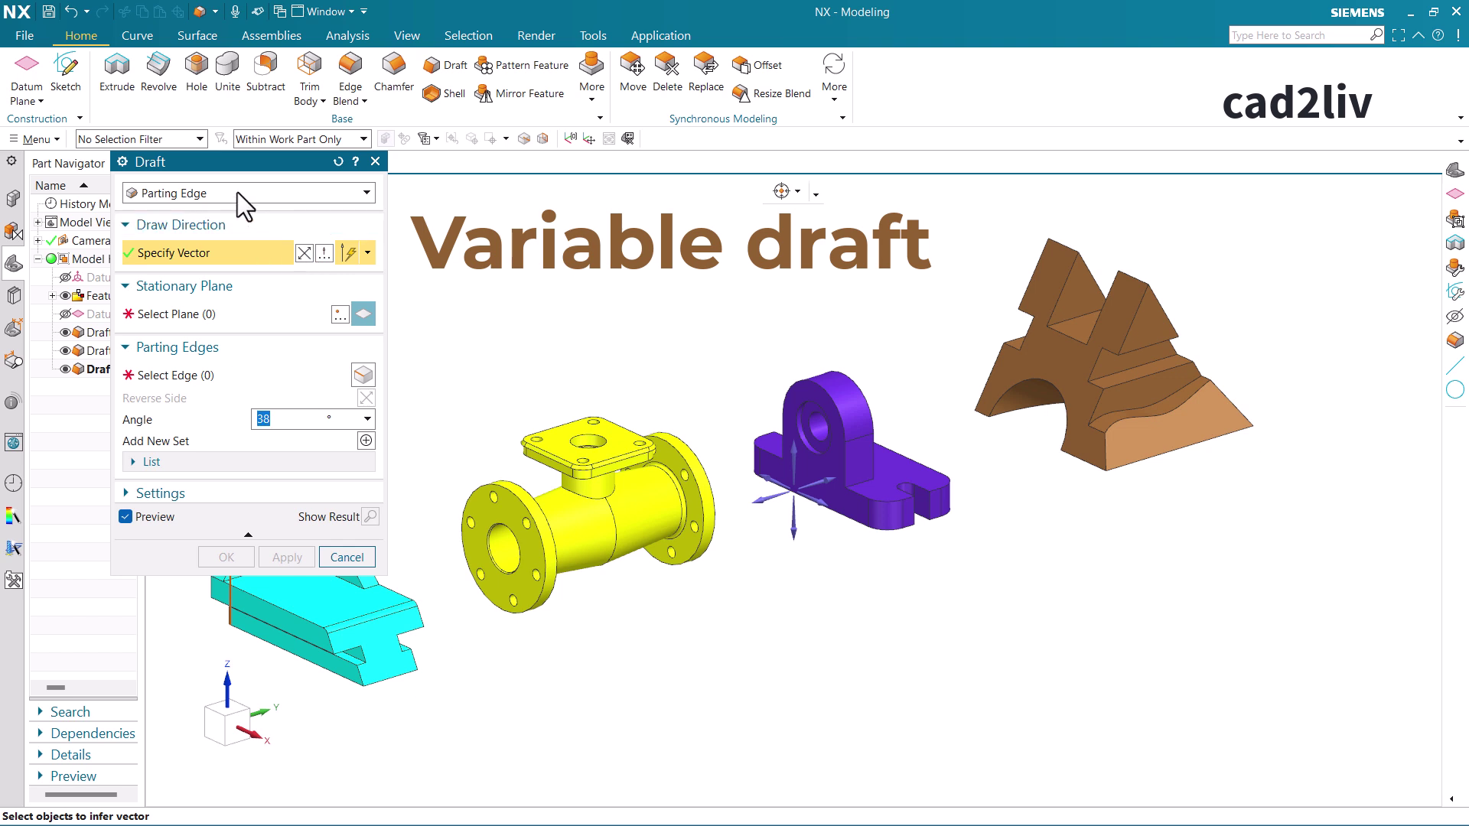
{"action": "left_click", "coordinate": [231, 194]}
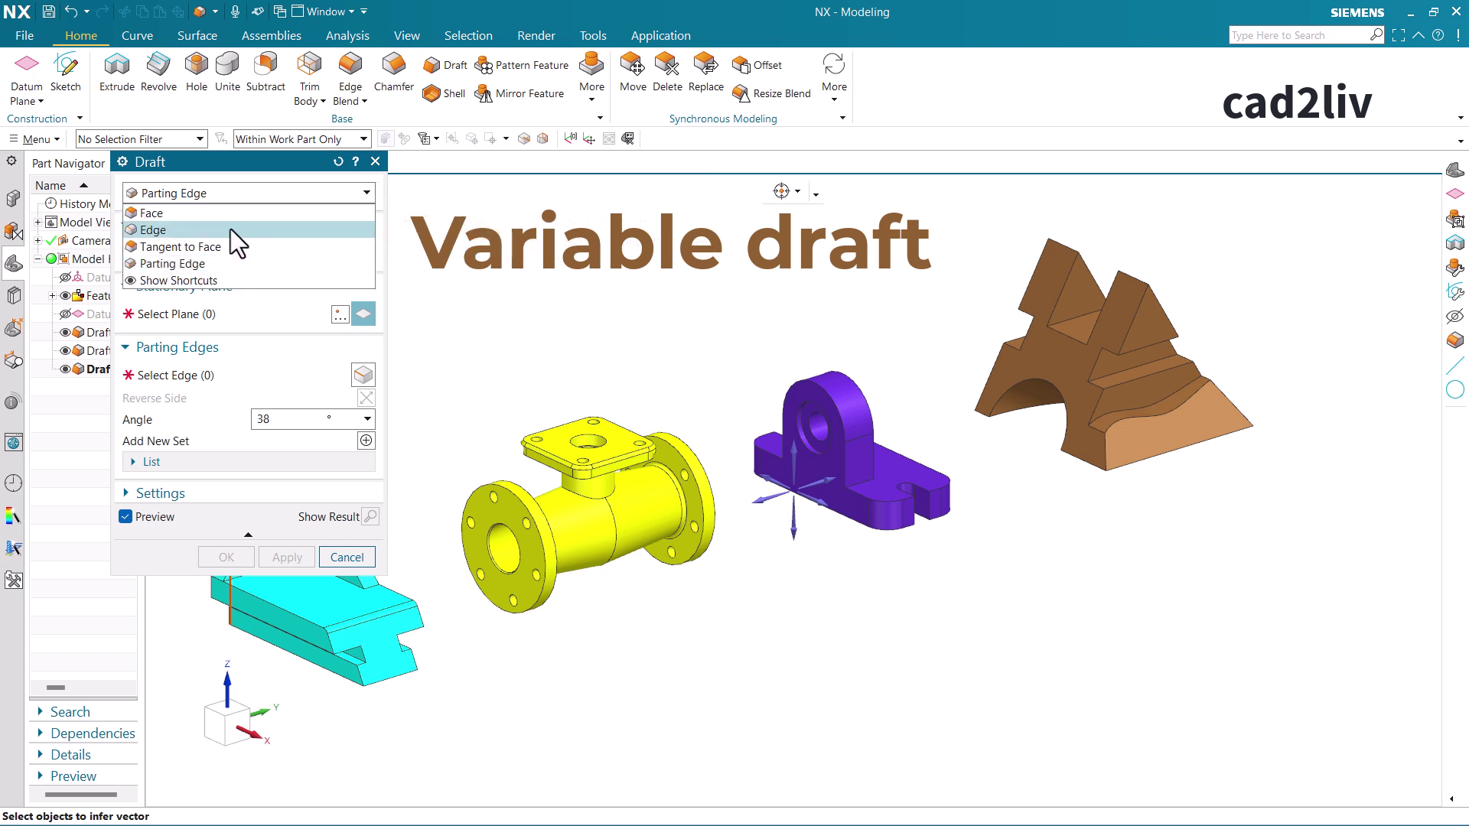
{"action": "left_click", "coordinate": [231, 229]}
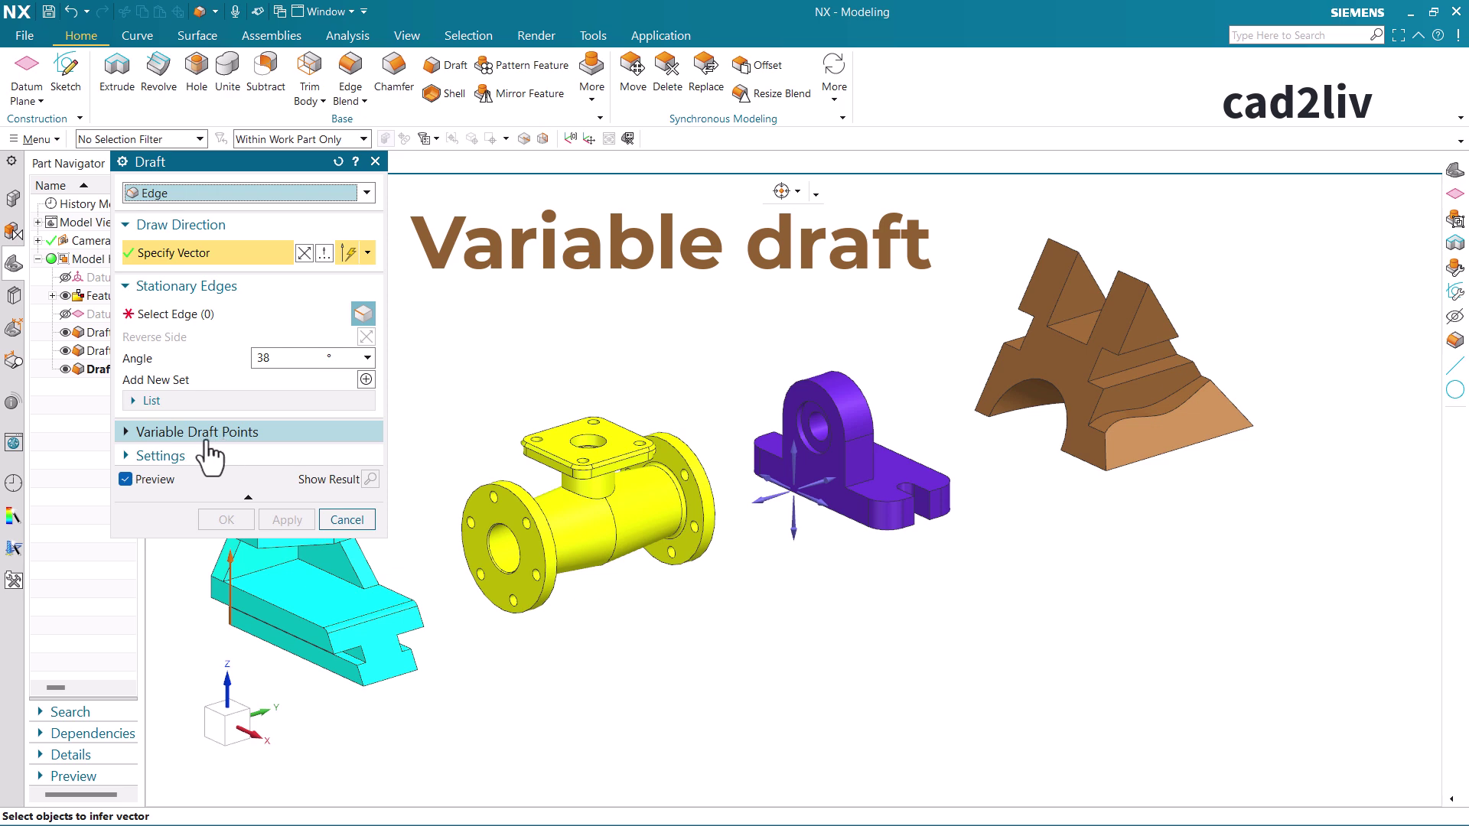
{"action": "left_click", "coordinate": [212, 312]}
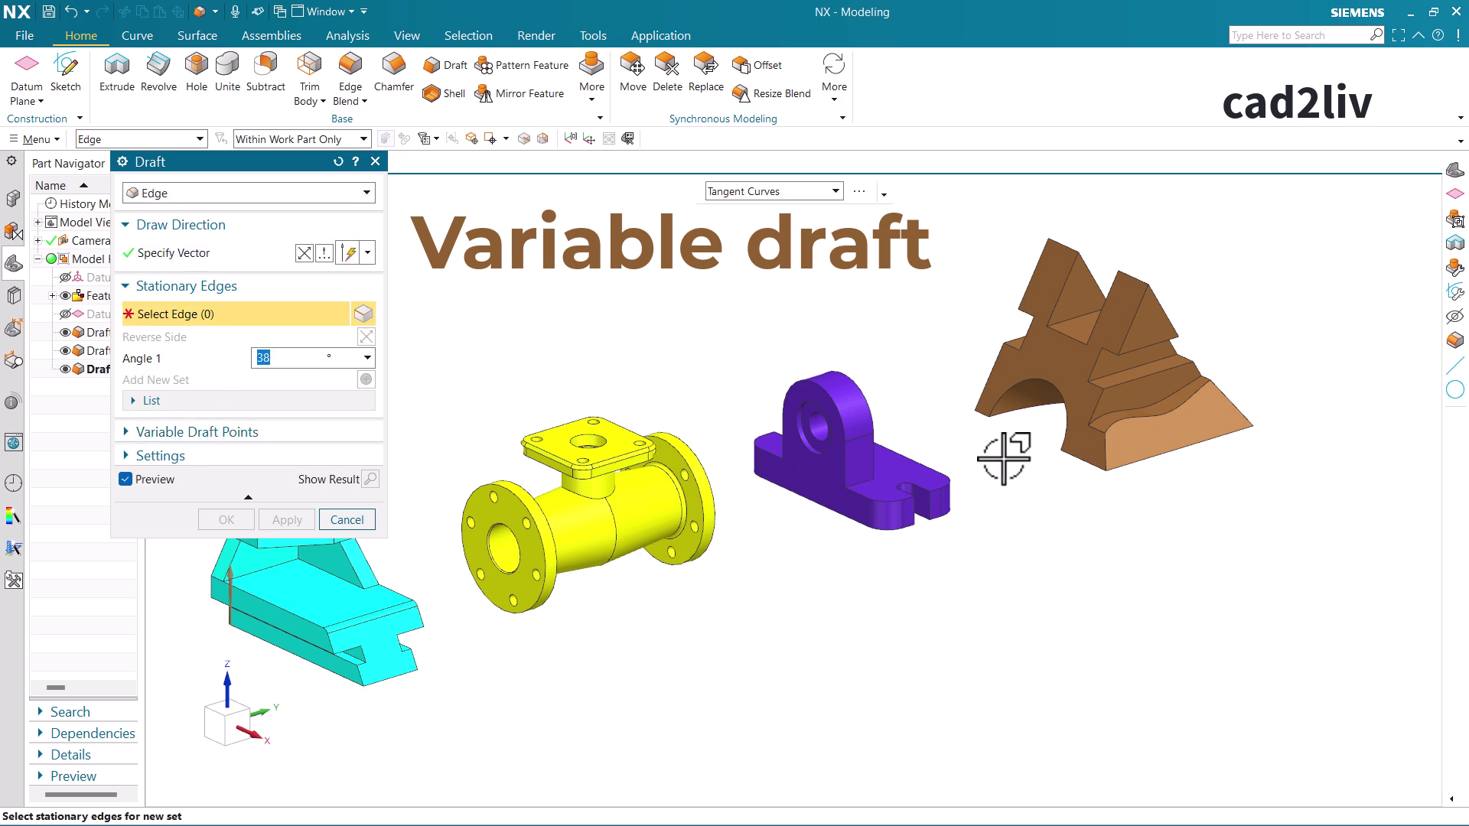
{"action": "scroll", "coordinate": [920, 463], "scroll_direction": "down", "scroll_amount": 2}
{"action": "scroll", "coordinate": [921, 463], "scroll_direction": "up", "scroll_amount": 5}
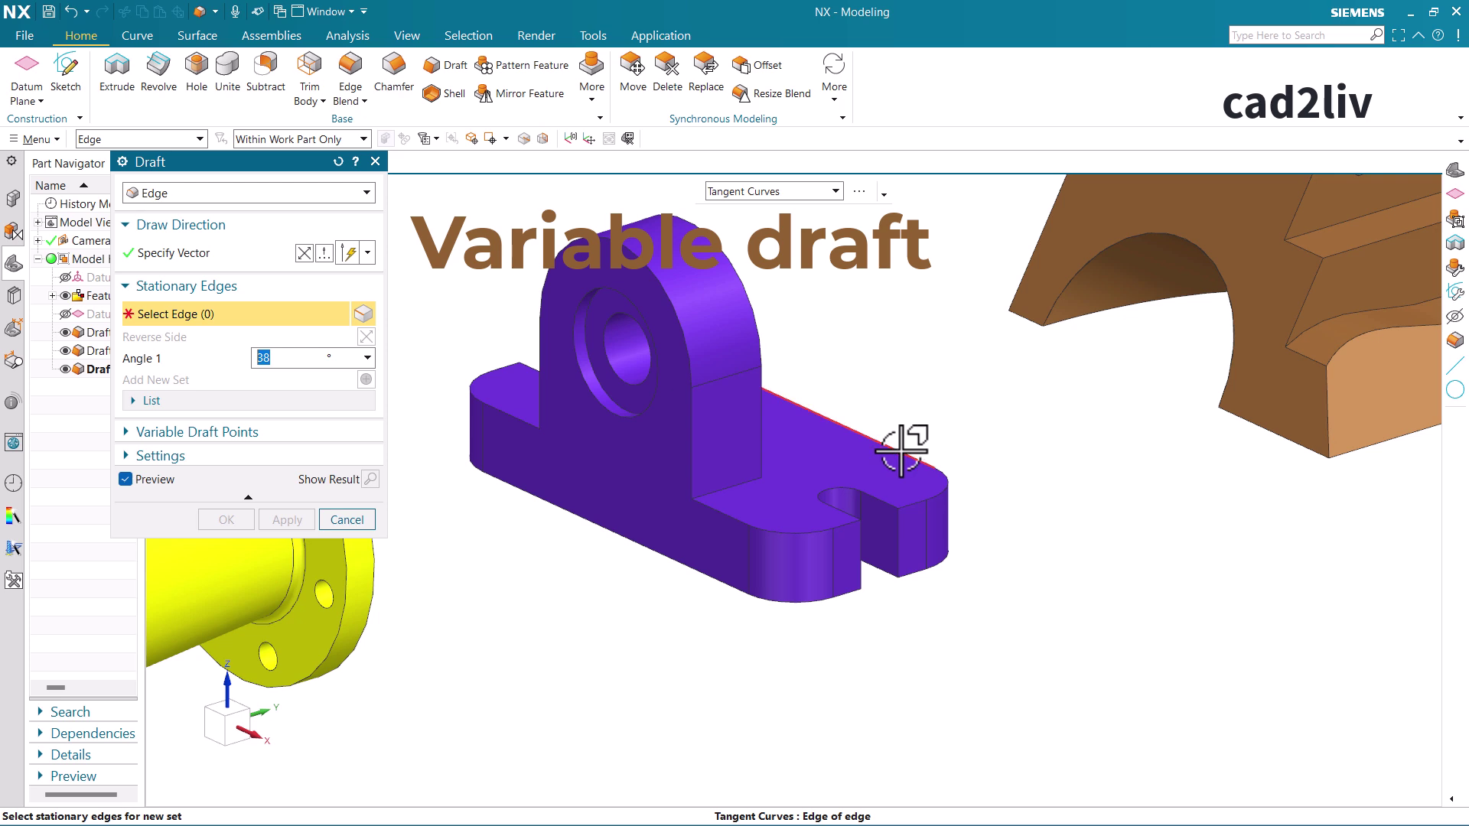
{"action": "left_click", "coordinate": [901, 450]}
{"action": "middle_click_drag", "start_coordinate": [907, 479], "coordinate": [842, 490]}
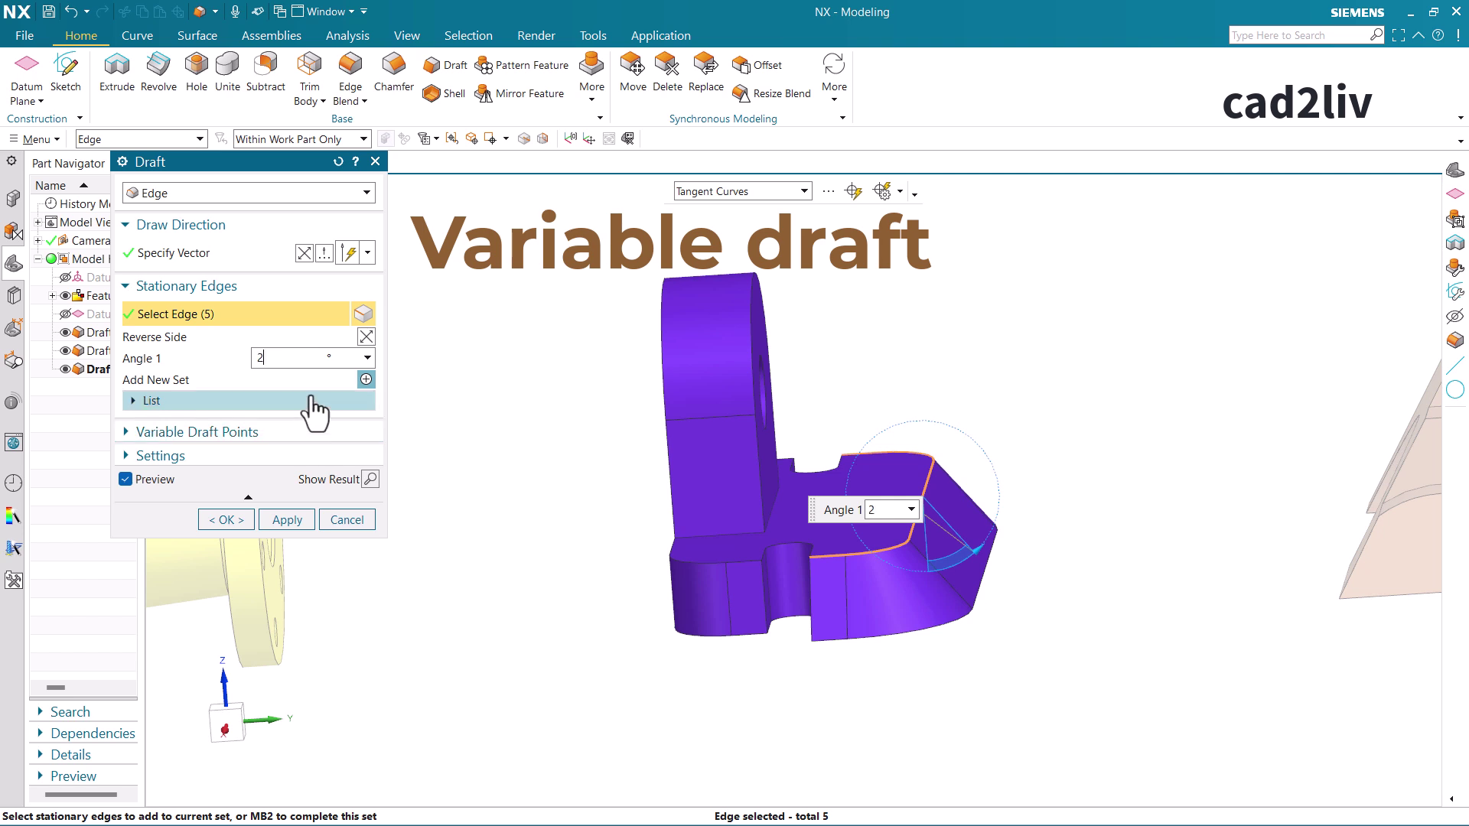
{"action": "type", "text": "5"}
{"action": "key", "text": "Return"}
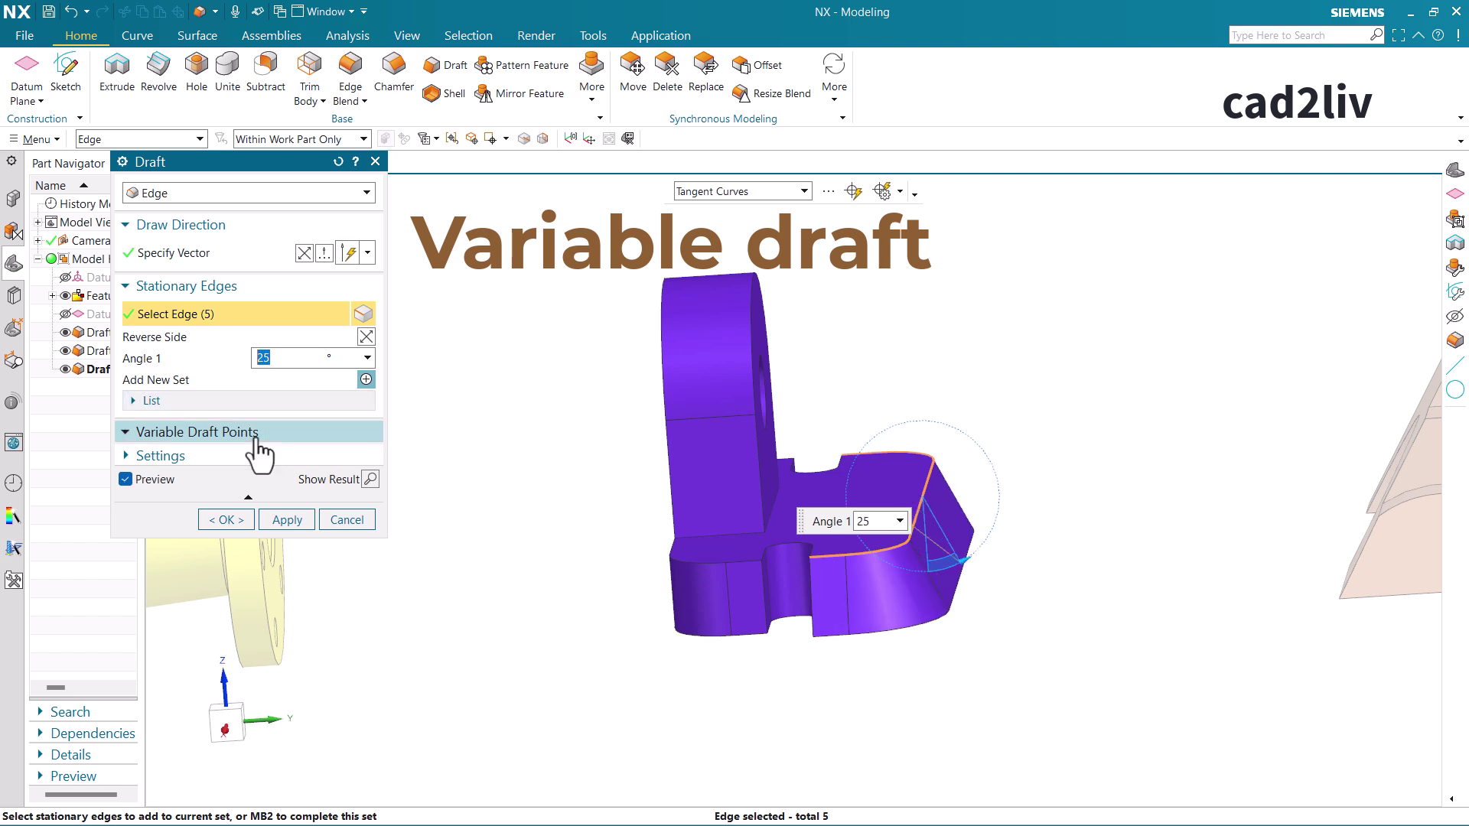
- Add a variable draft point at 50% arc length of the purple base's straight rear edge with a 15° angle, and create the draft
{"action": "left_click", "coordinate": [343, 433]}
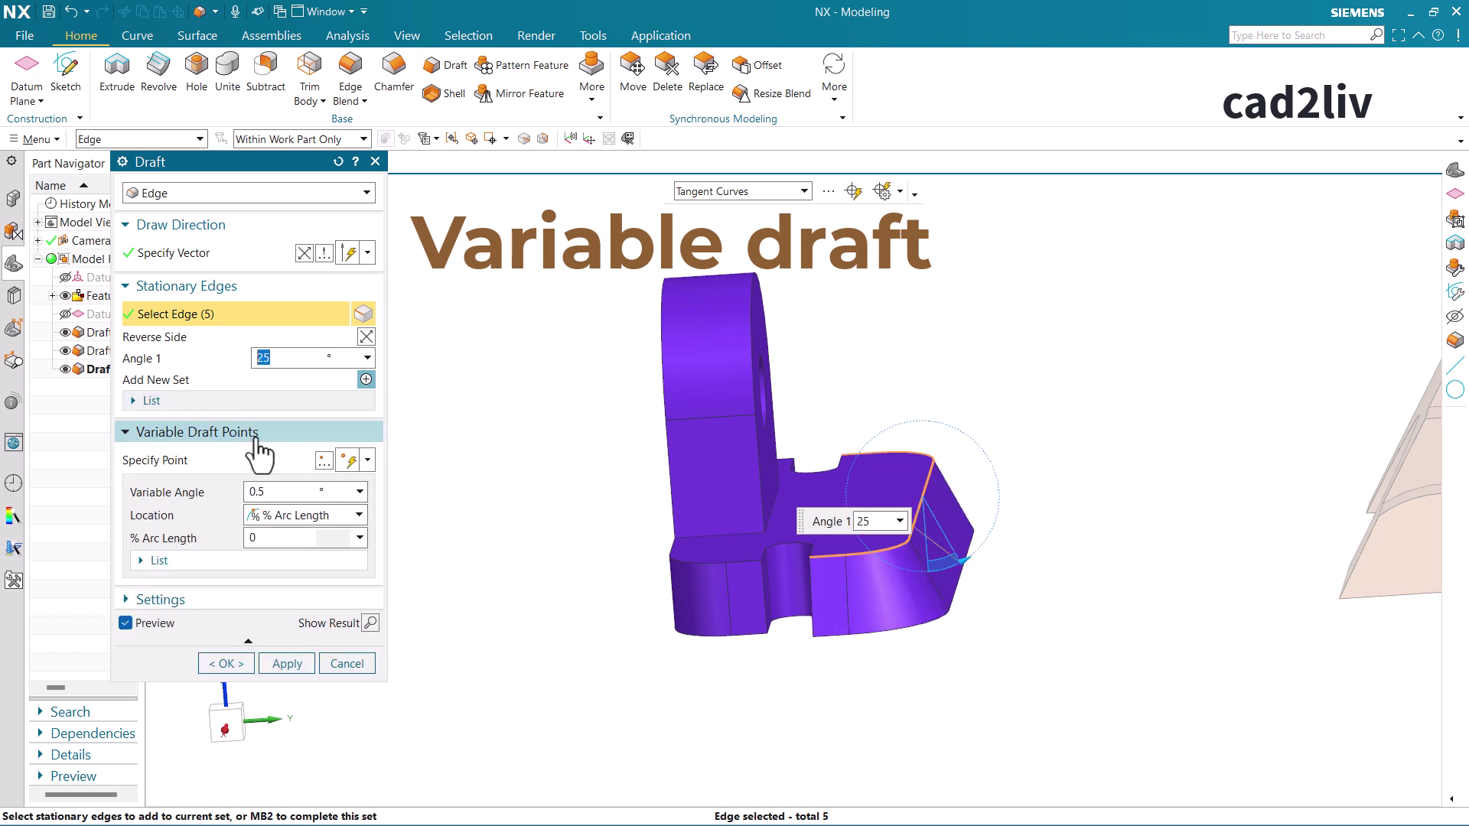
{"action": "left_click", "coordinate": [323, 462]}
{"action": "scroll", "coordinate": [919, 516], "scroll_direction": "down", "scroll_amount": 2}
{"action": "scroll", "coordinate": [919, 516], "scroll_direction": "up", "scroll_amount": 5}
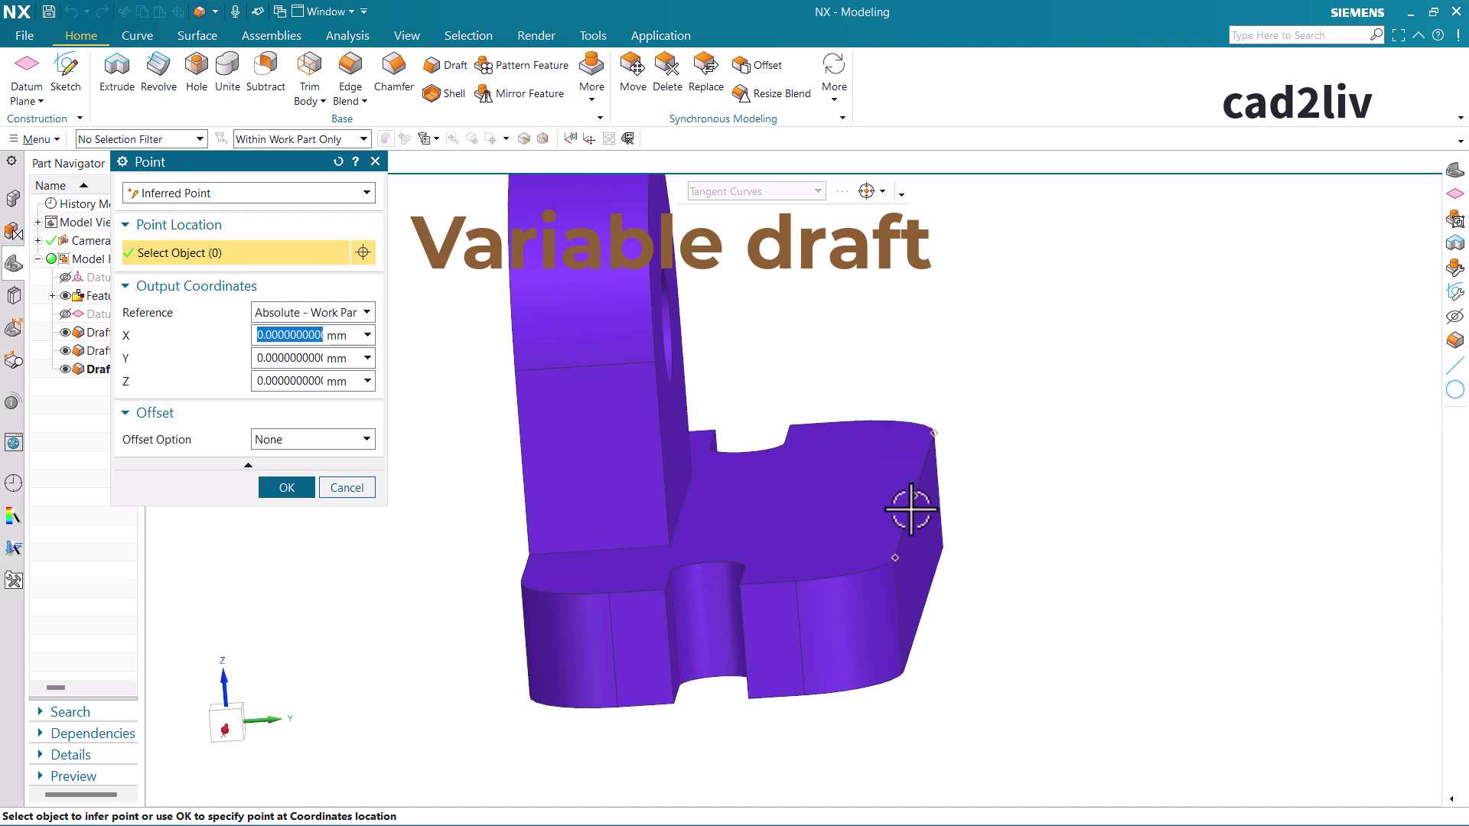
{"action": "left_click", "coordinate": [916, 496]}
{"action": "left_click", "coordinate": [272, 488]}
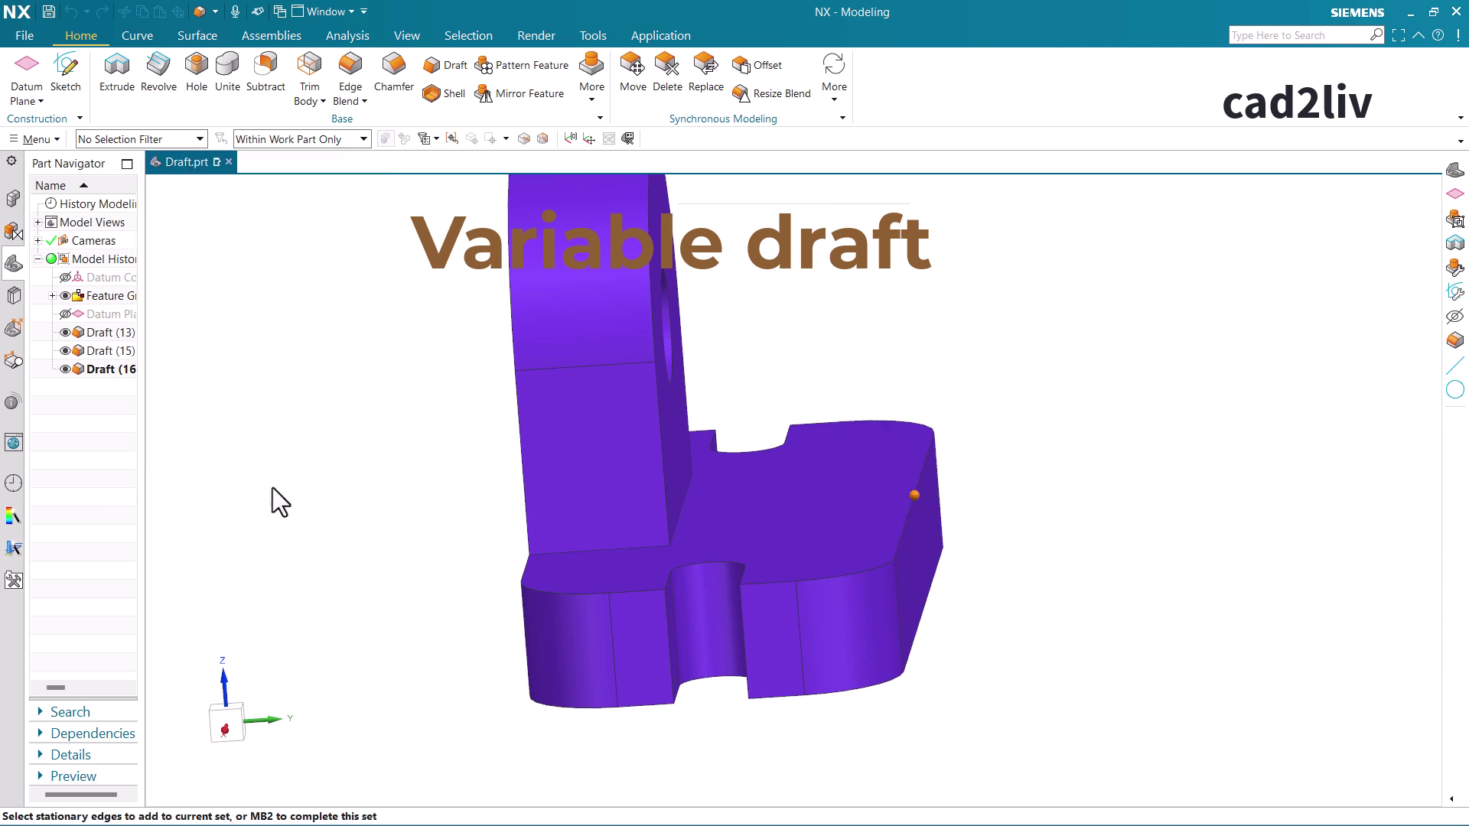
{"action": "middle_click_drag", "start_coordinate": [909, 565], "coordinate": [880, 582]}
{"action": "left_click", "coordinate": [945, 570]}
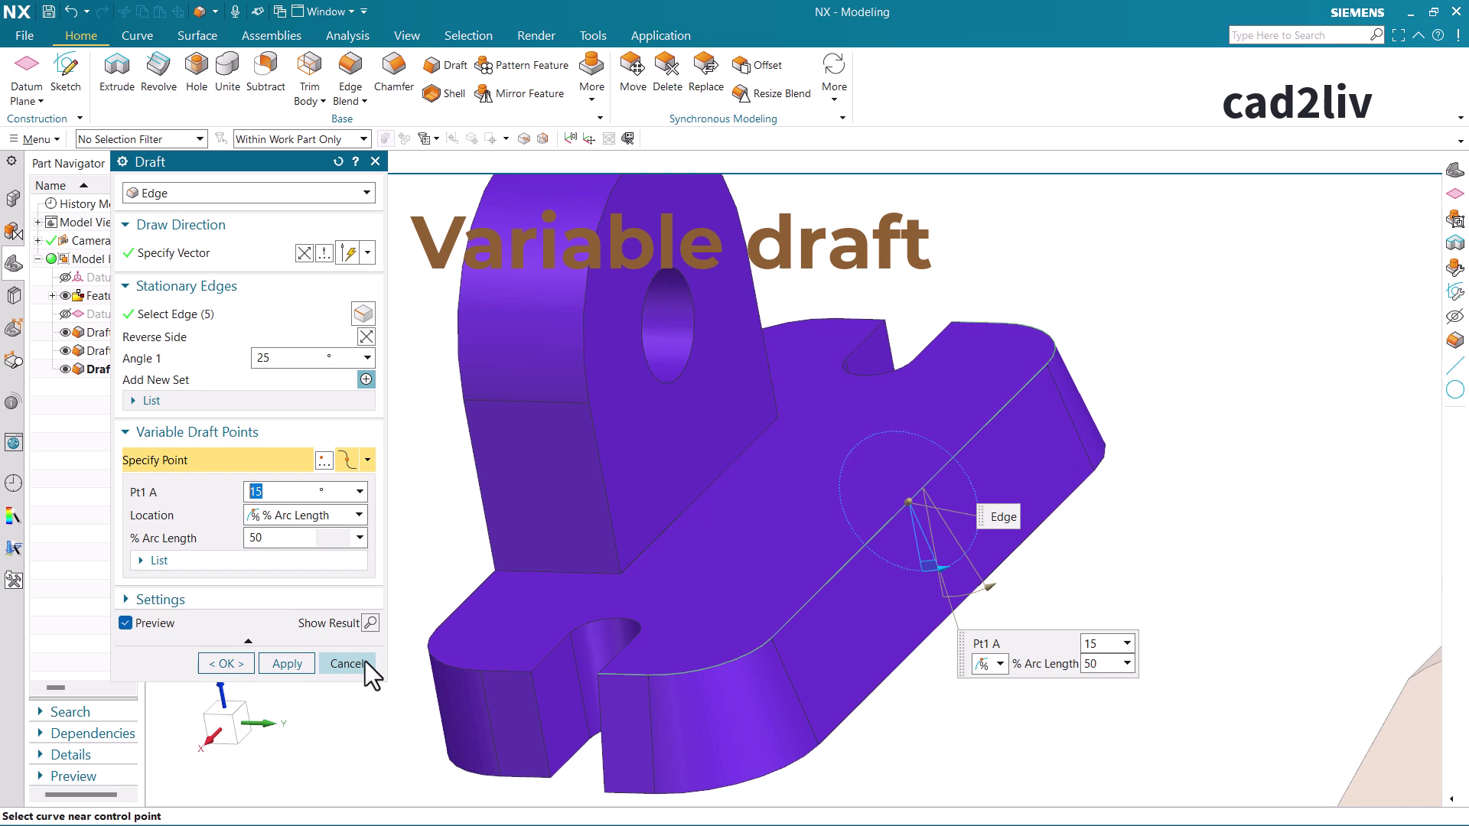
{"action": "left_click", "coordinate": [230, 664]}
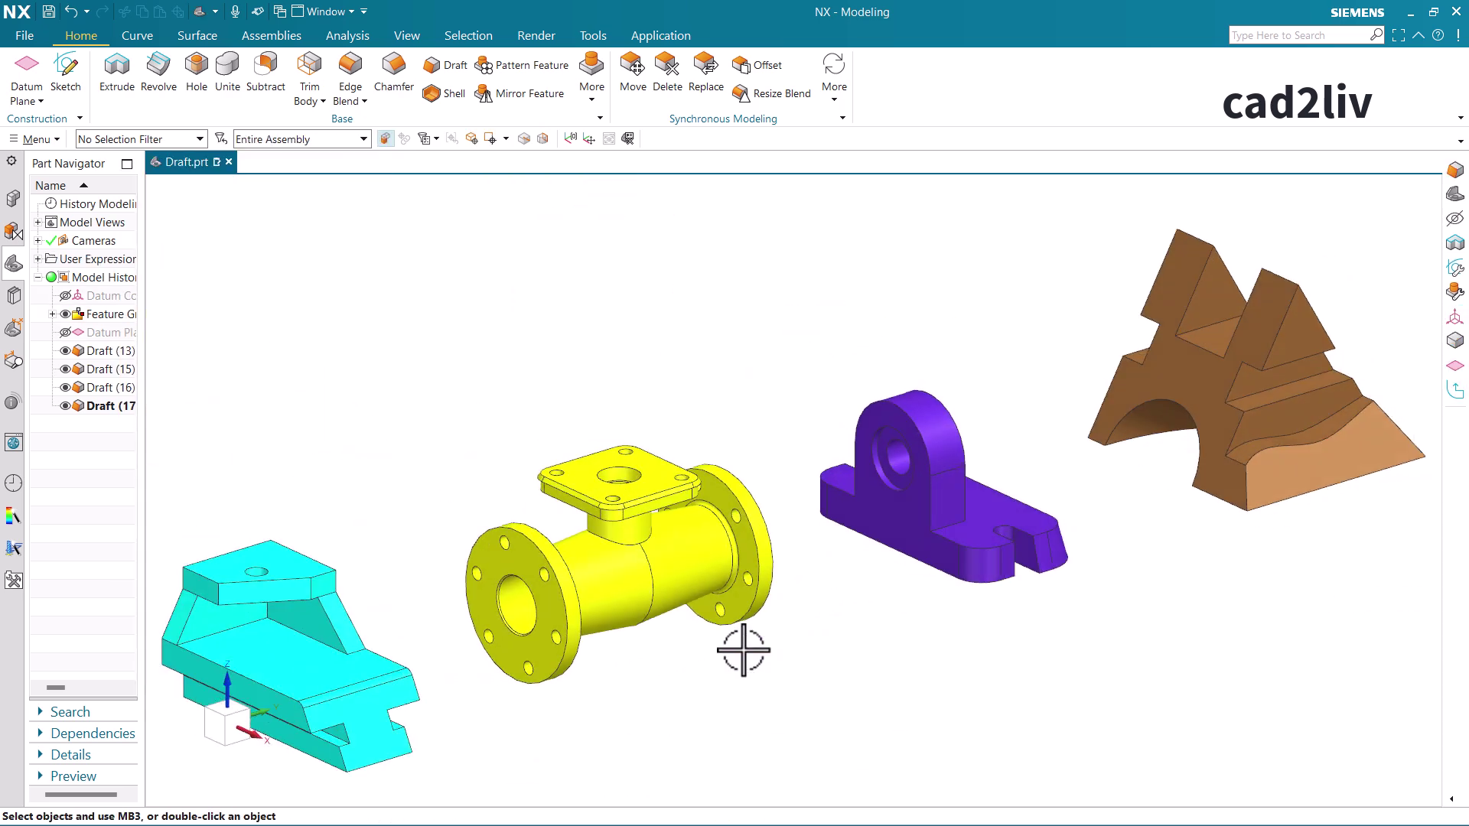
- Review the available draft types in a new Draft, from Face to Parting Edge, and cancel the command
{"action": "left_click", "coordinate": [446, 67]}
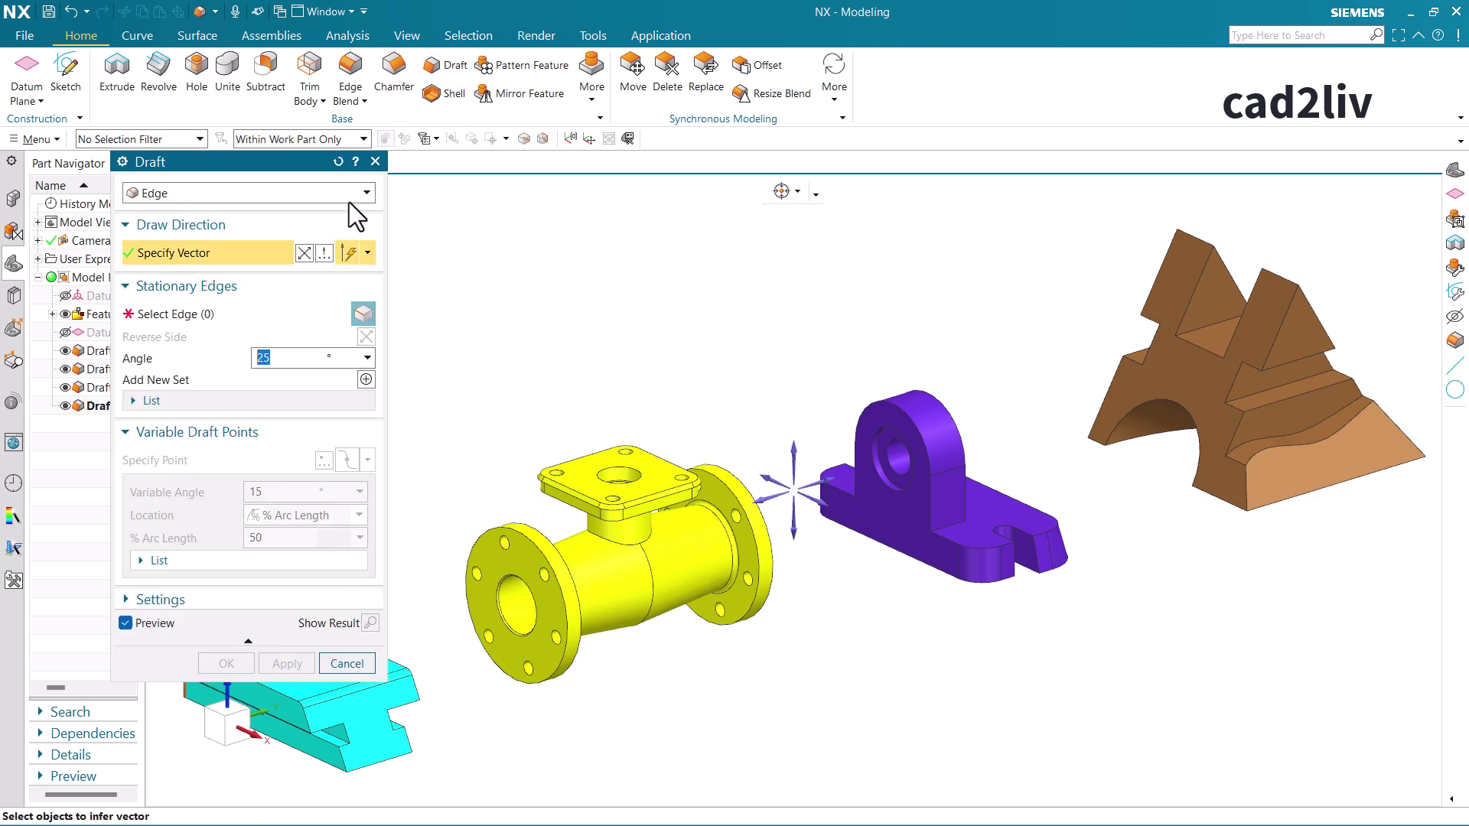
{"action": "left_click", "coordinate": [348, 192]}
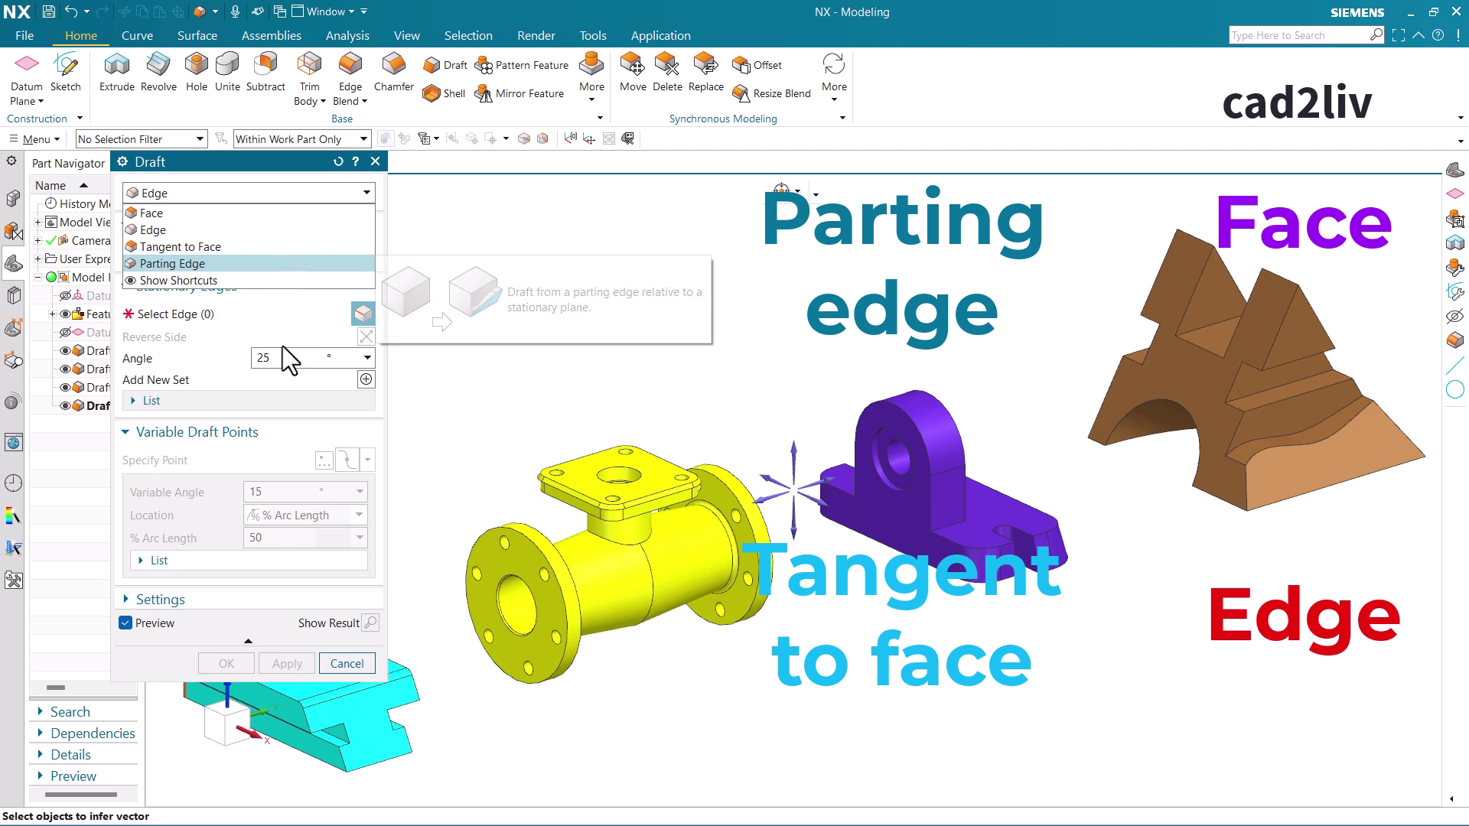
{"action": "left_click", "coordinate": [354, 669]}
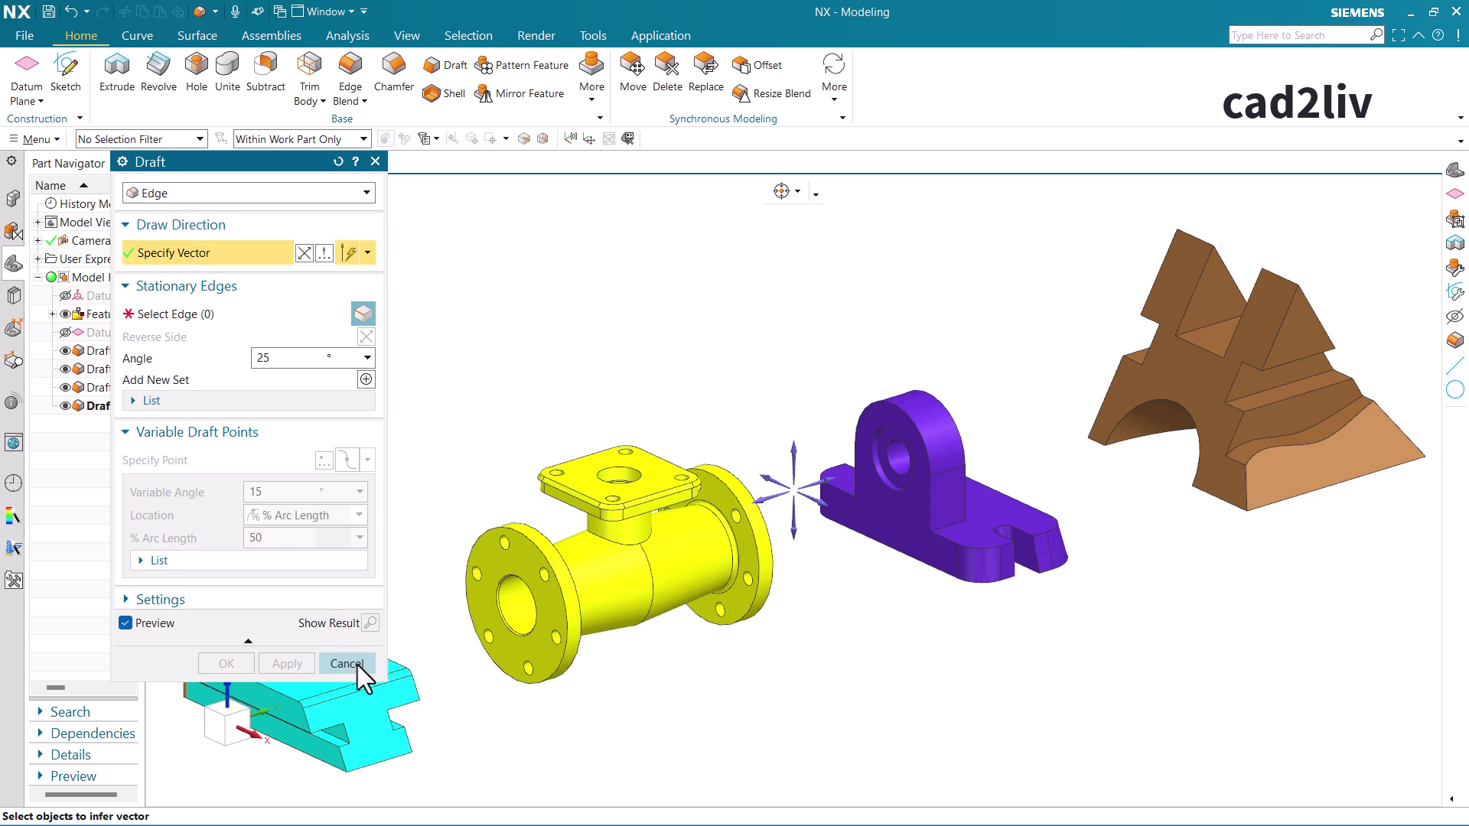
{"action": "left_click", "coordinate": [356, 665]}
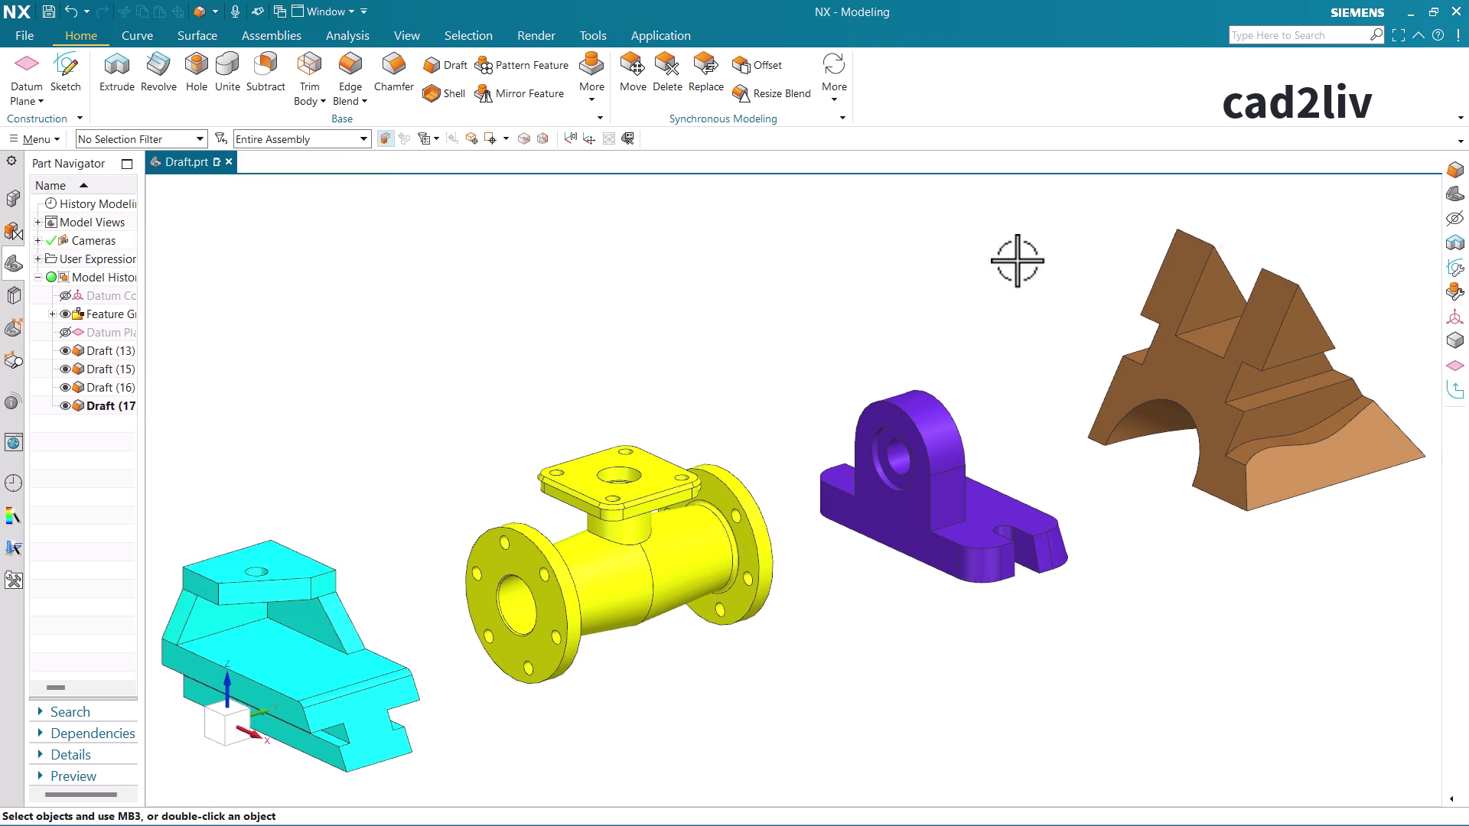